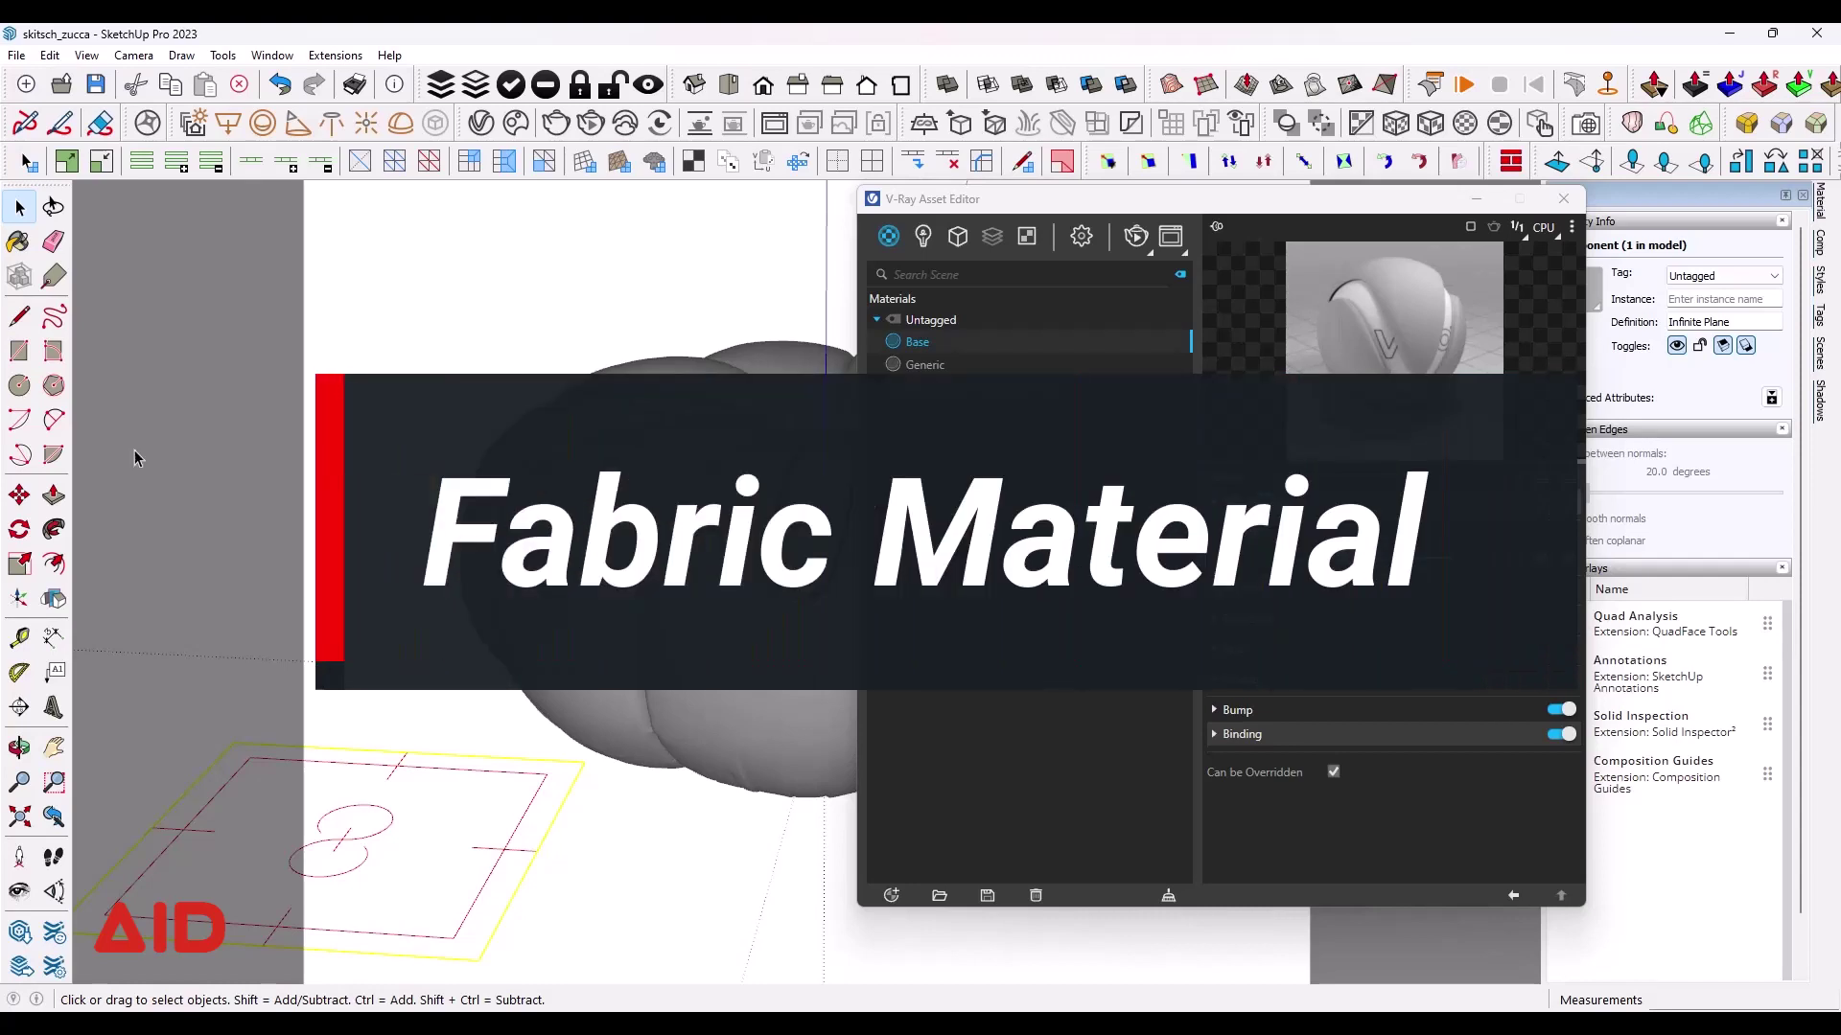
Step: Sample the pumpkin's material with the Paint Bucket so it opens for editing
{"action": "left_click_drag", "start_coordinate": [1067, 209], "coordinate": [1114, 216]}
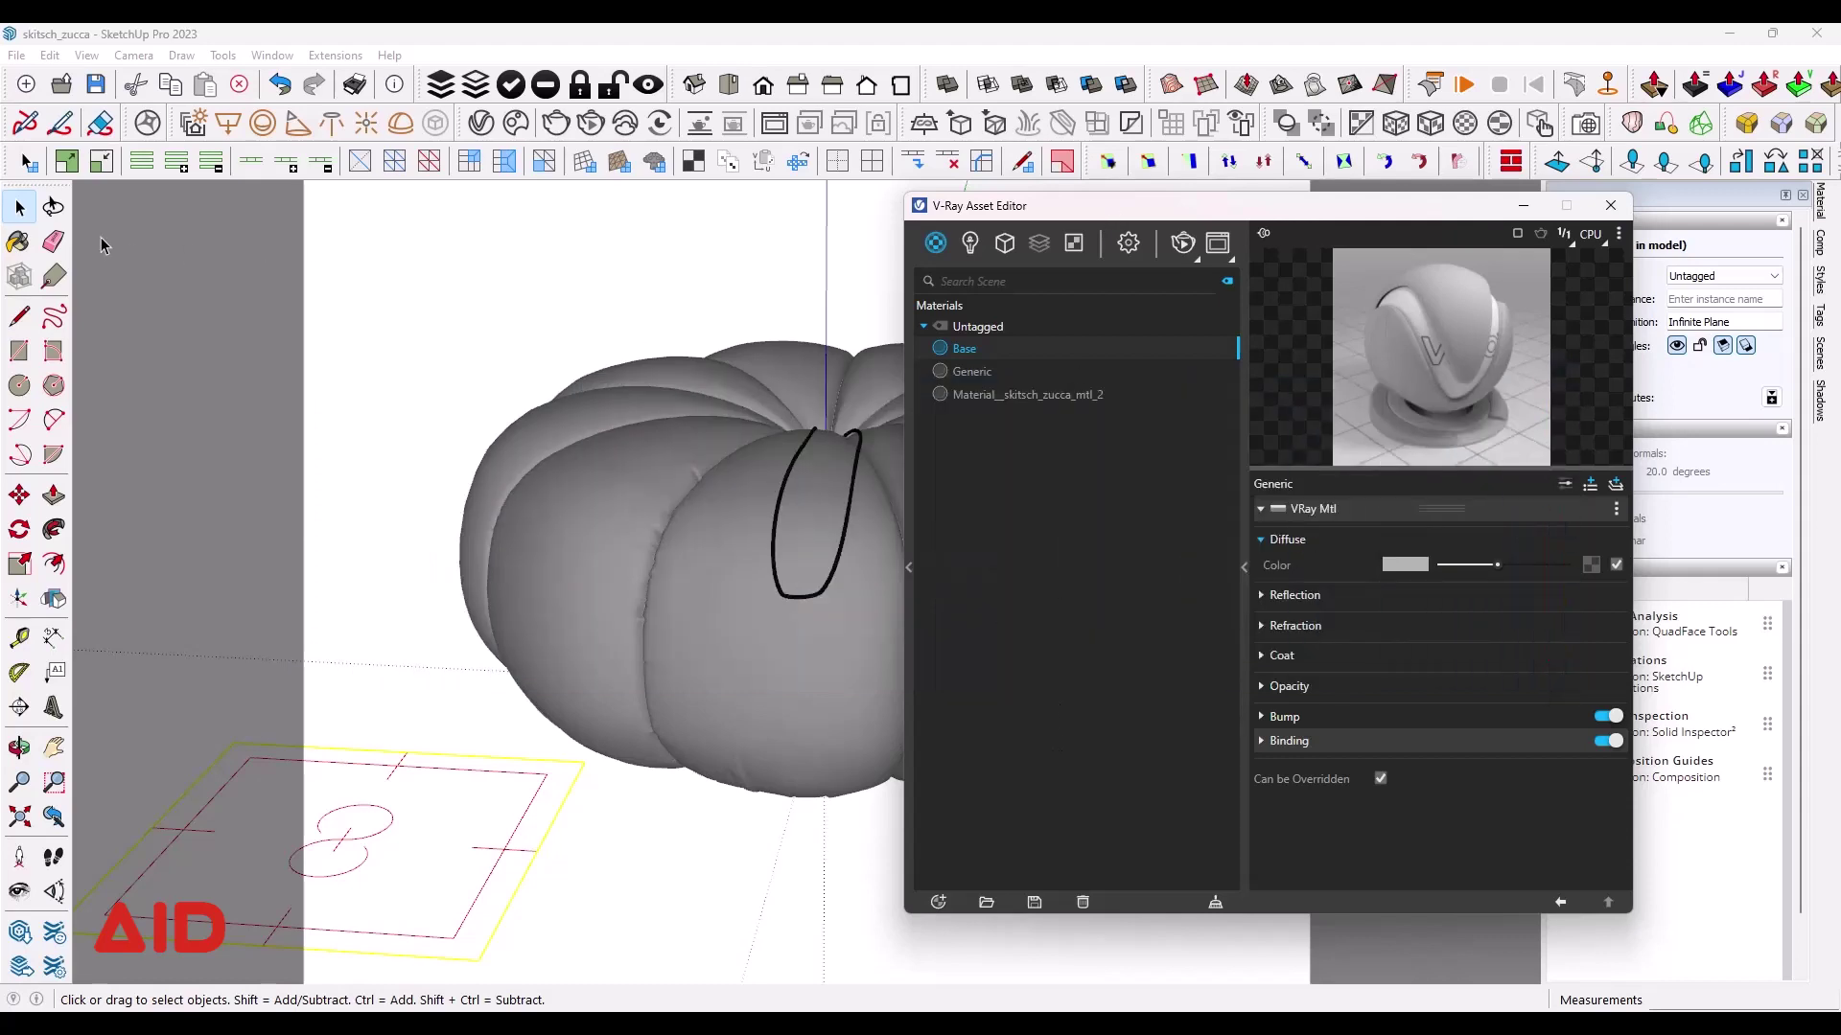
{"action": "left_click", "coordinate": [18, 242]}
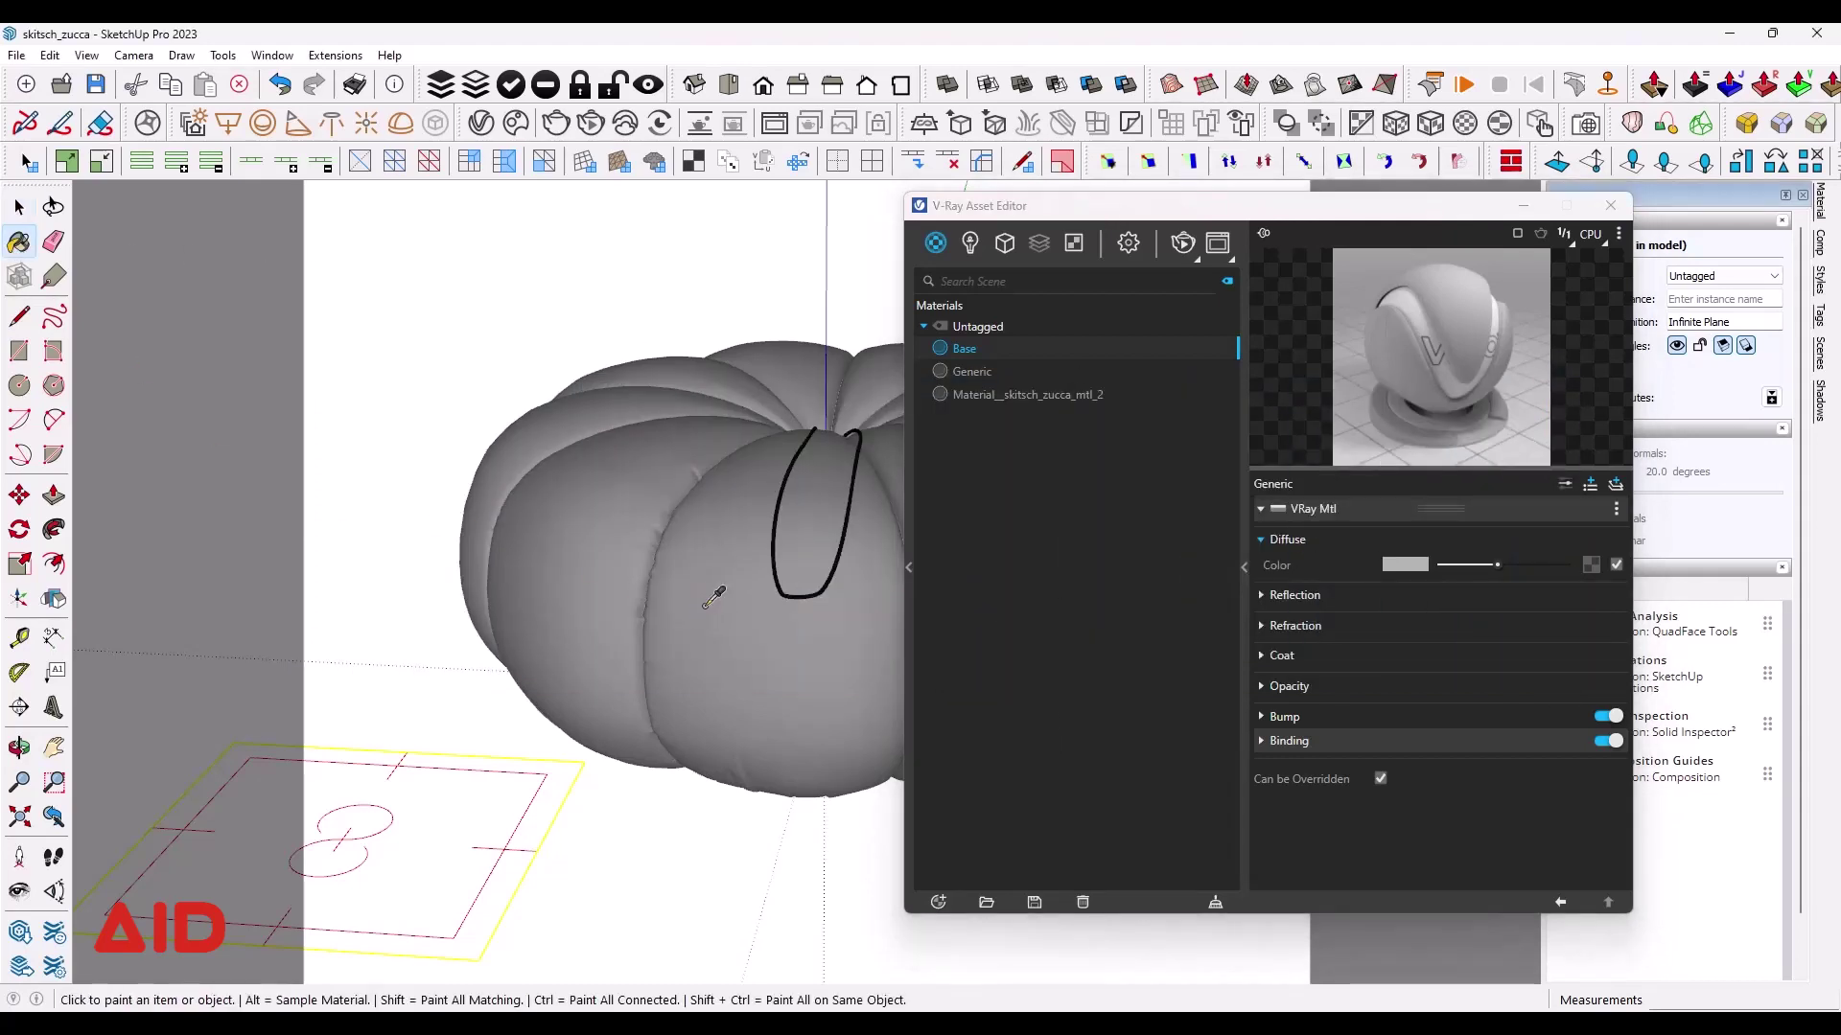
{"action": "left_click", "coordinate": [873, 551], "text": "alt"}
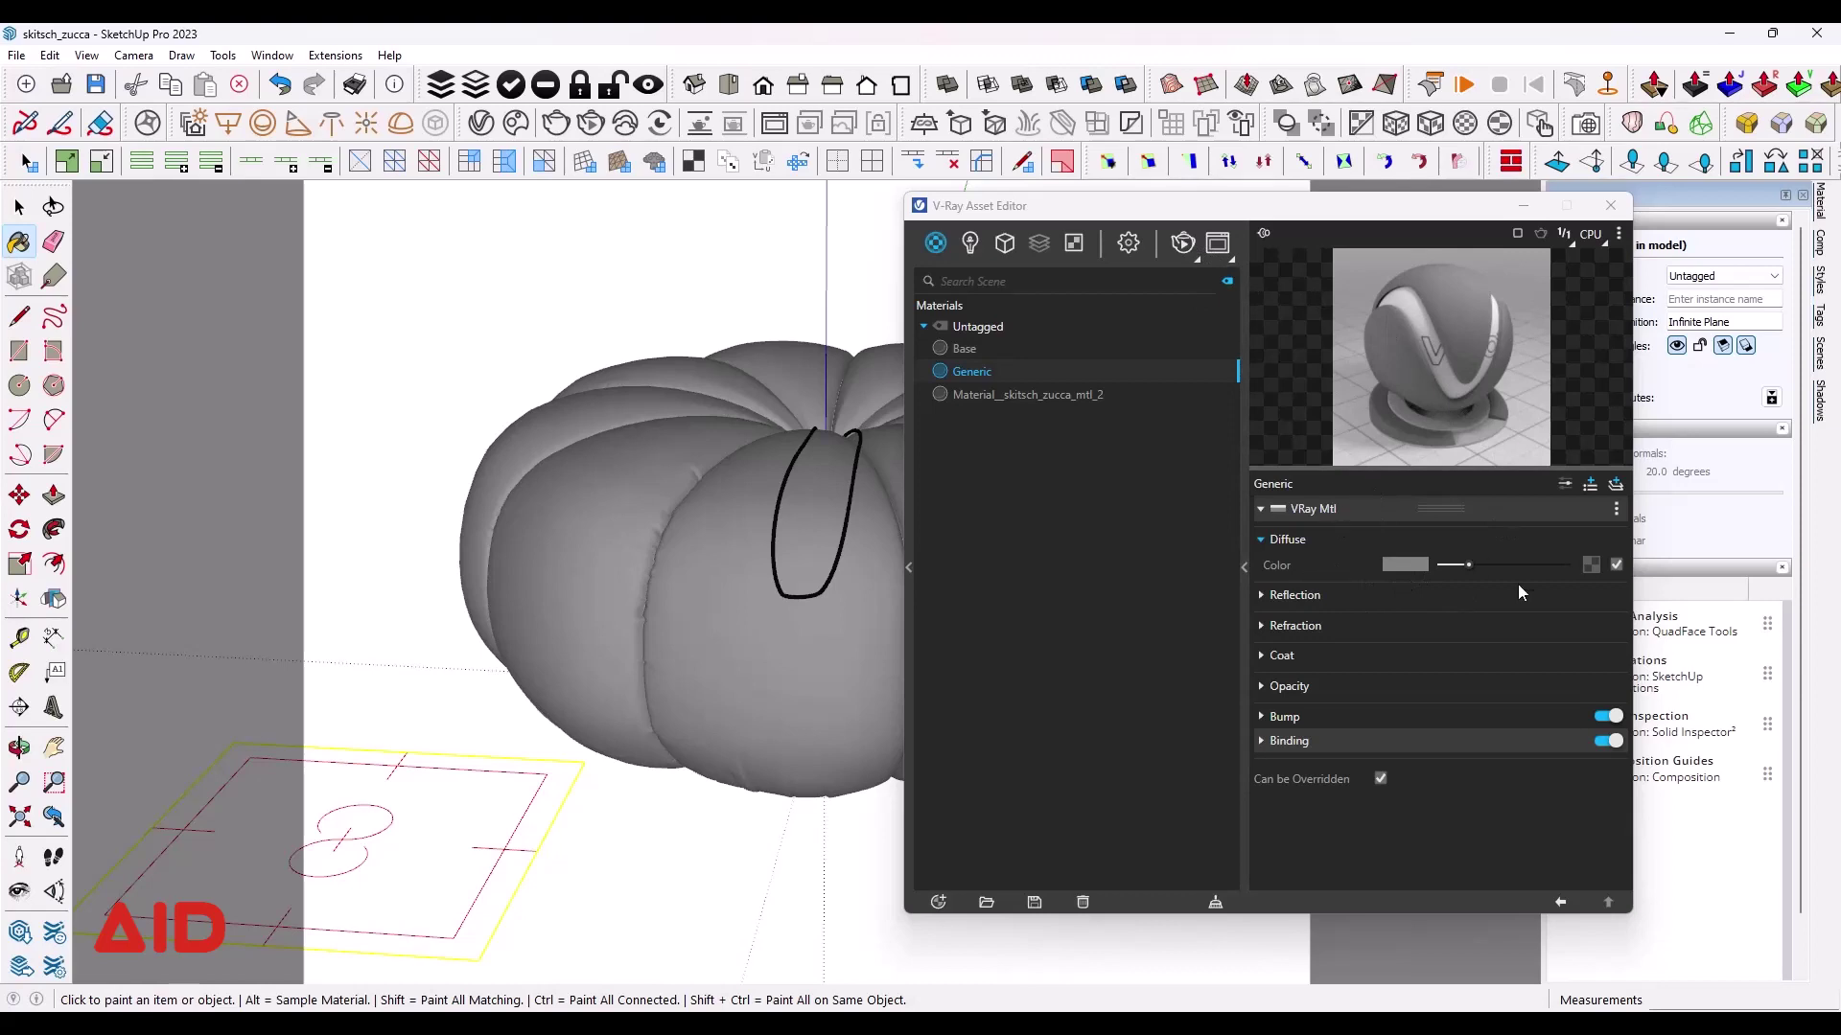
Step: Load a Falloff texture into the diffuse colour and start an interactive V-Ray render
{"action": "left_click", "coordinate": [1590, 572]}
{"action": "scroll", "coordinate": [1525, 405], "scroll_direction": "down", "scroll_amount": 3}
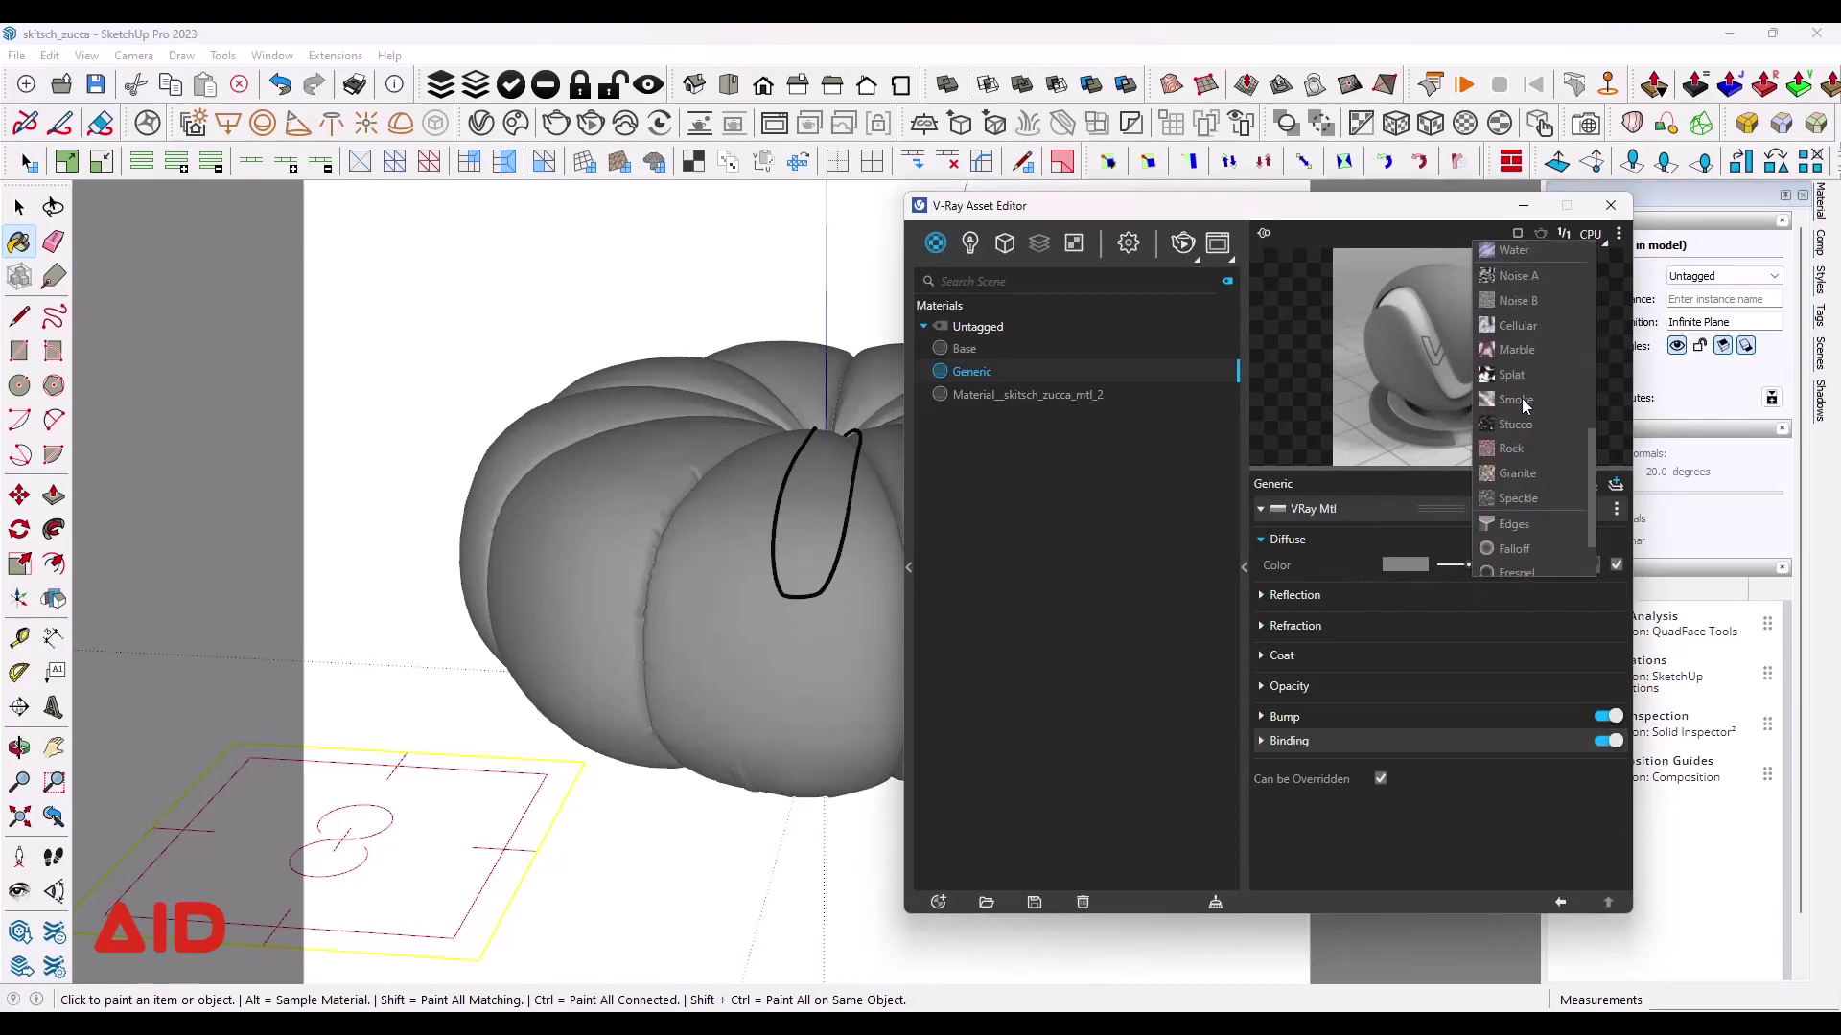
{"action": "left_click", "coordinate": [1562, 546]}
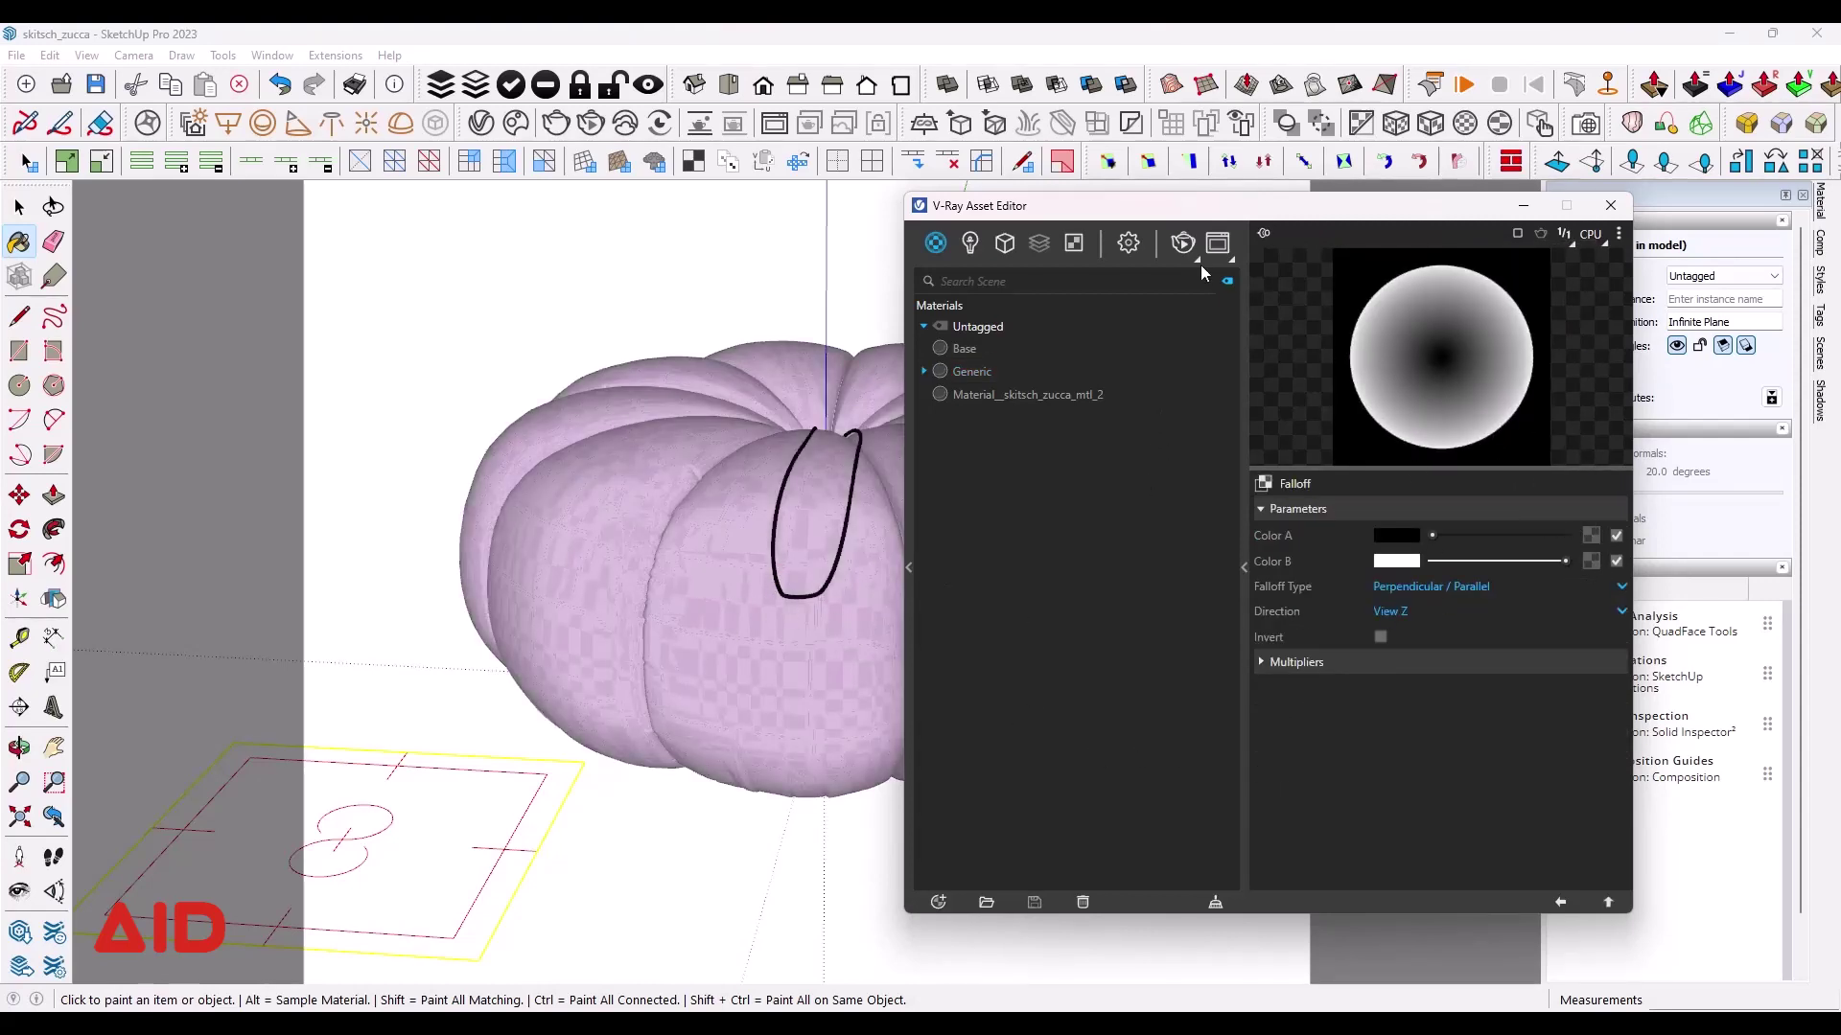
{"action": "left_click", "coordinate": [1178, 245]}
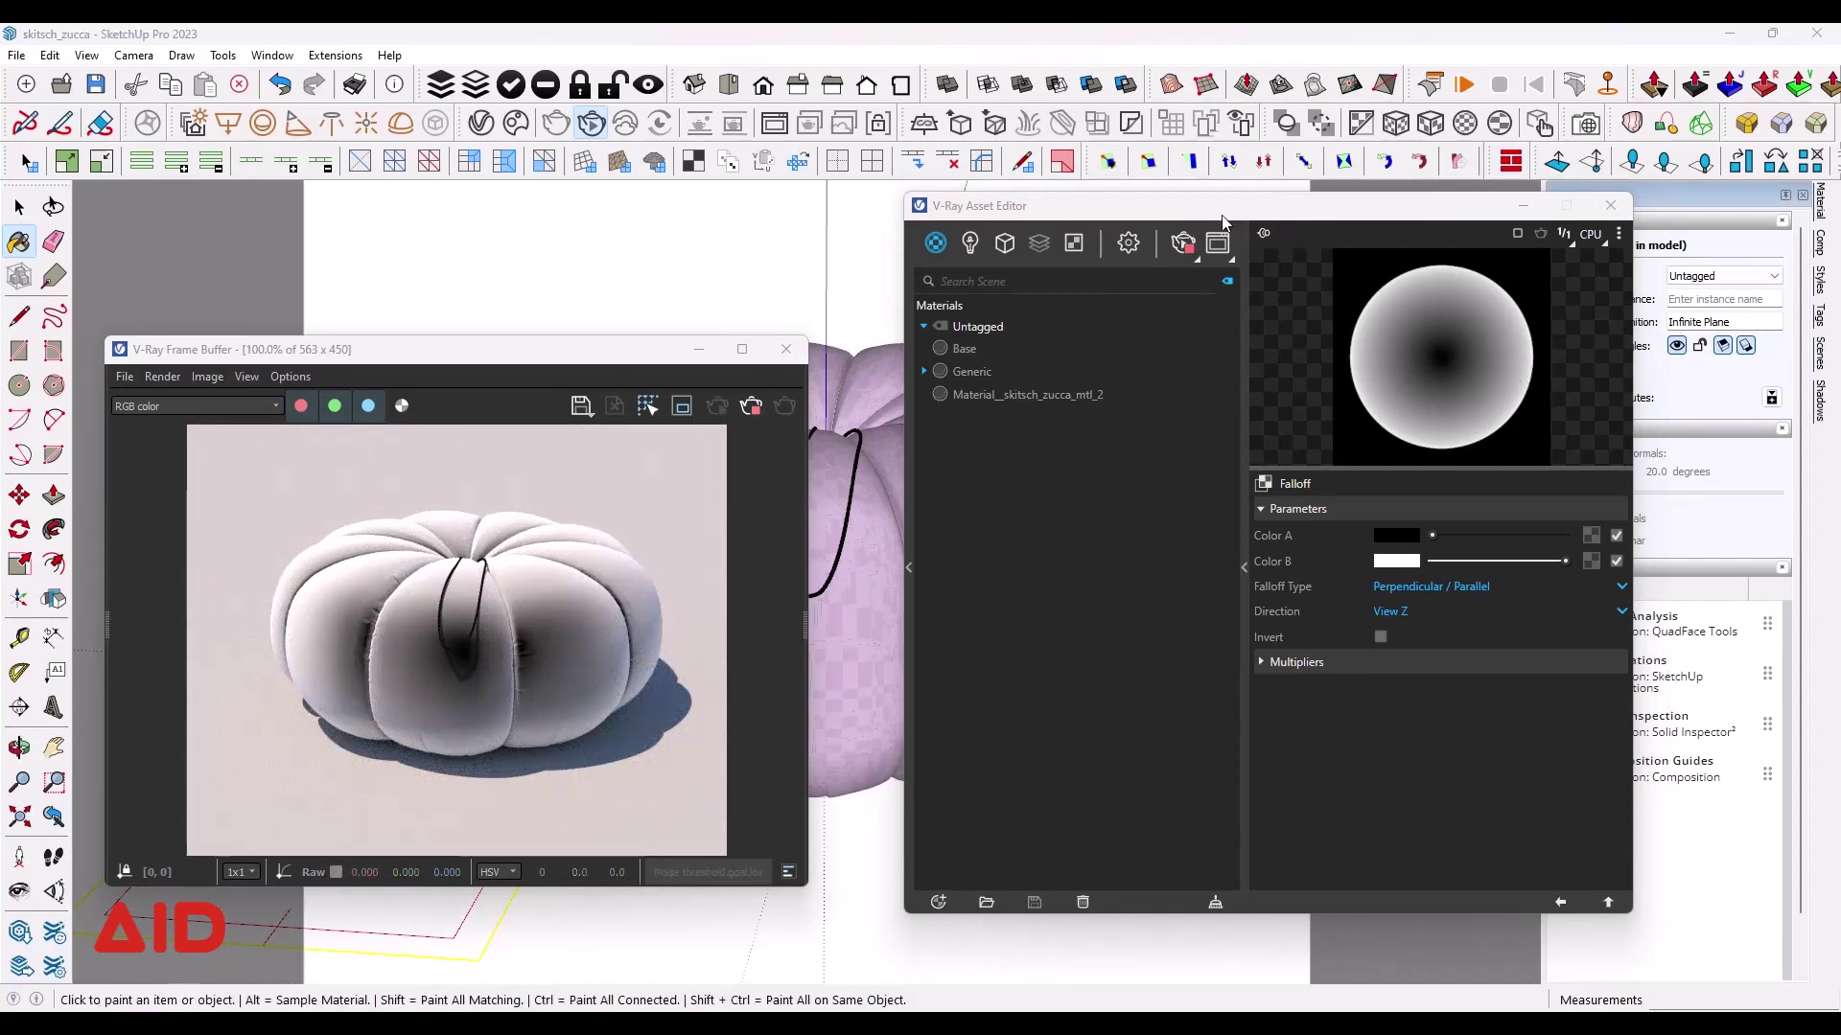
Step: Switch the diffuse Falloff type to Fresnel
{"action": "left_click_drag", "start_coordinate": [1300, 217], "coordinate": [1223, 222]}
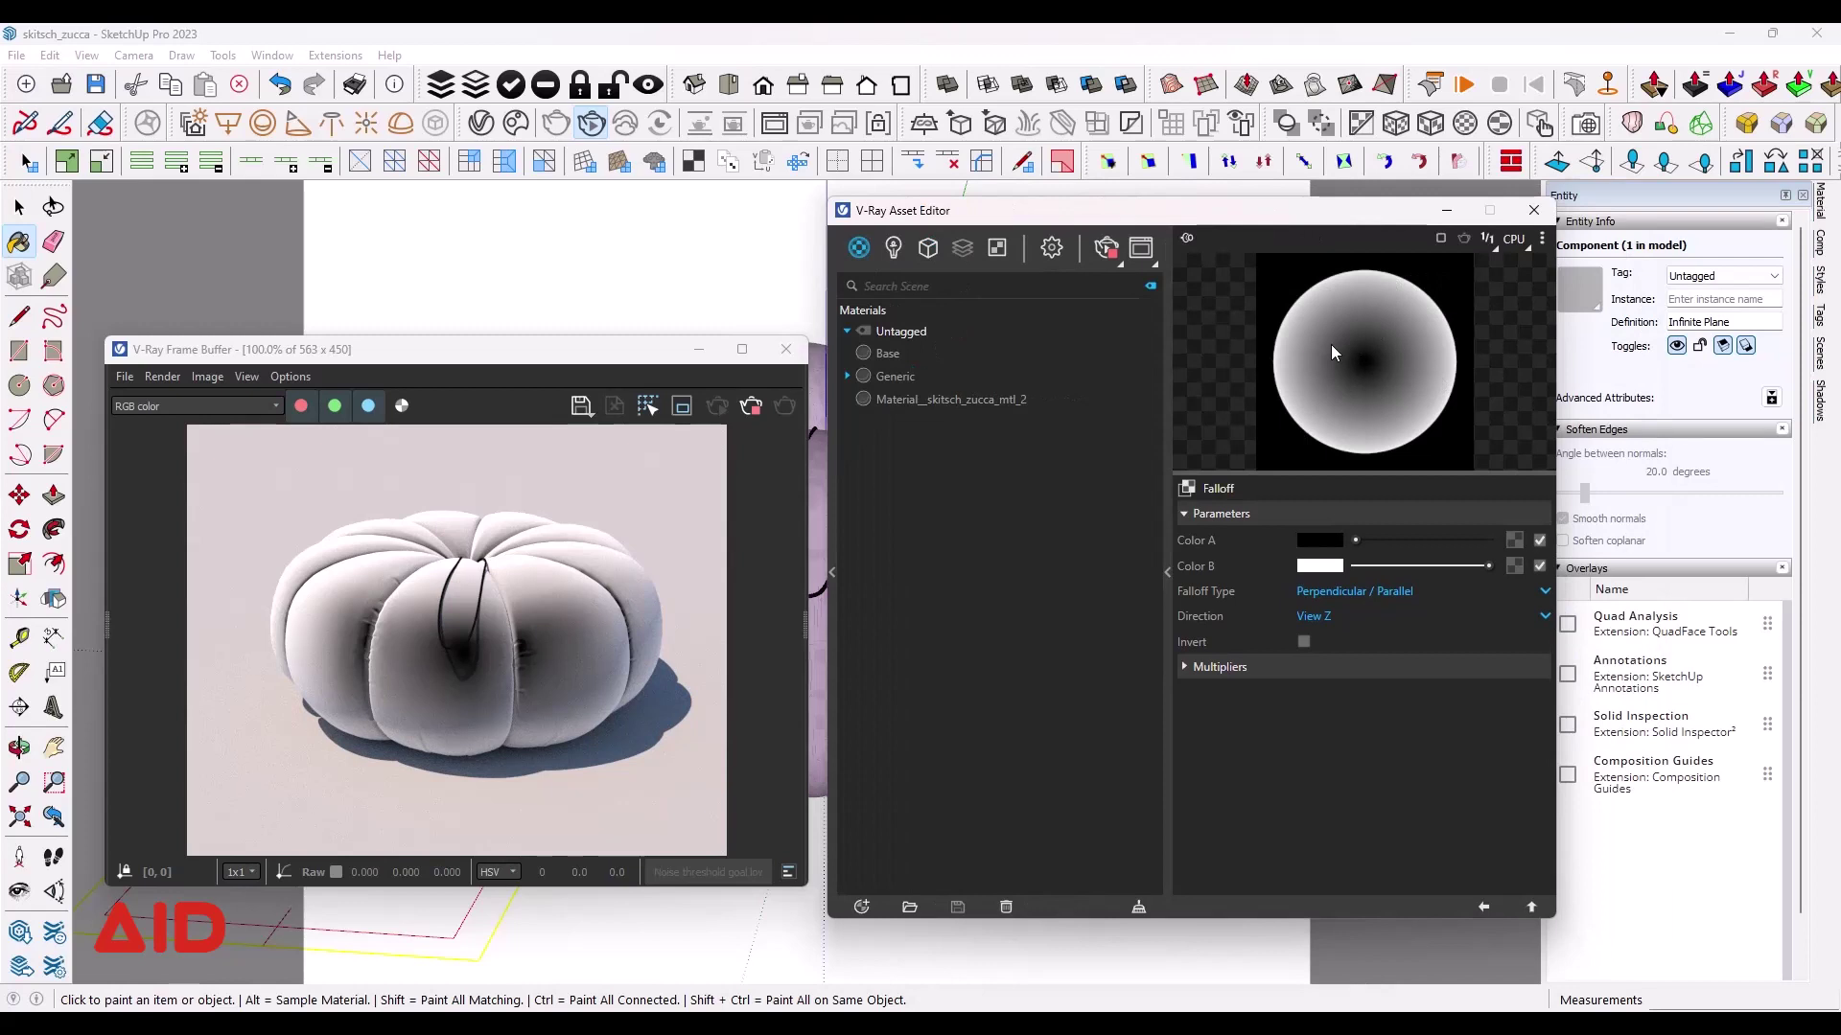
{"action": "left_click", "coordinate": [1357, 594]}
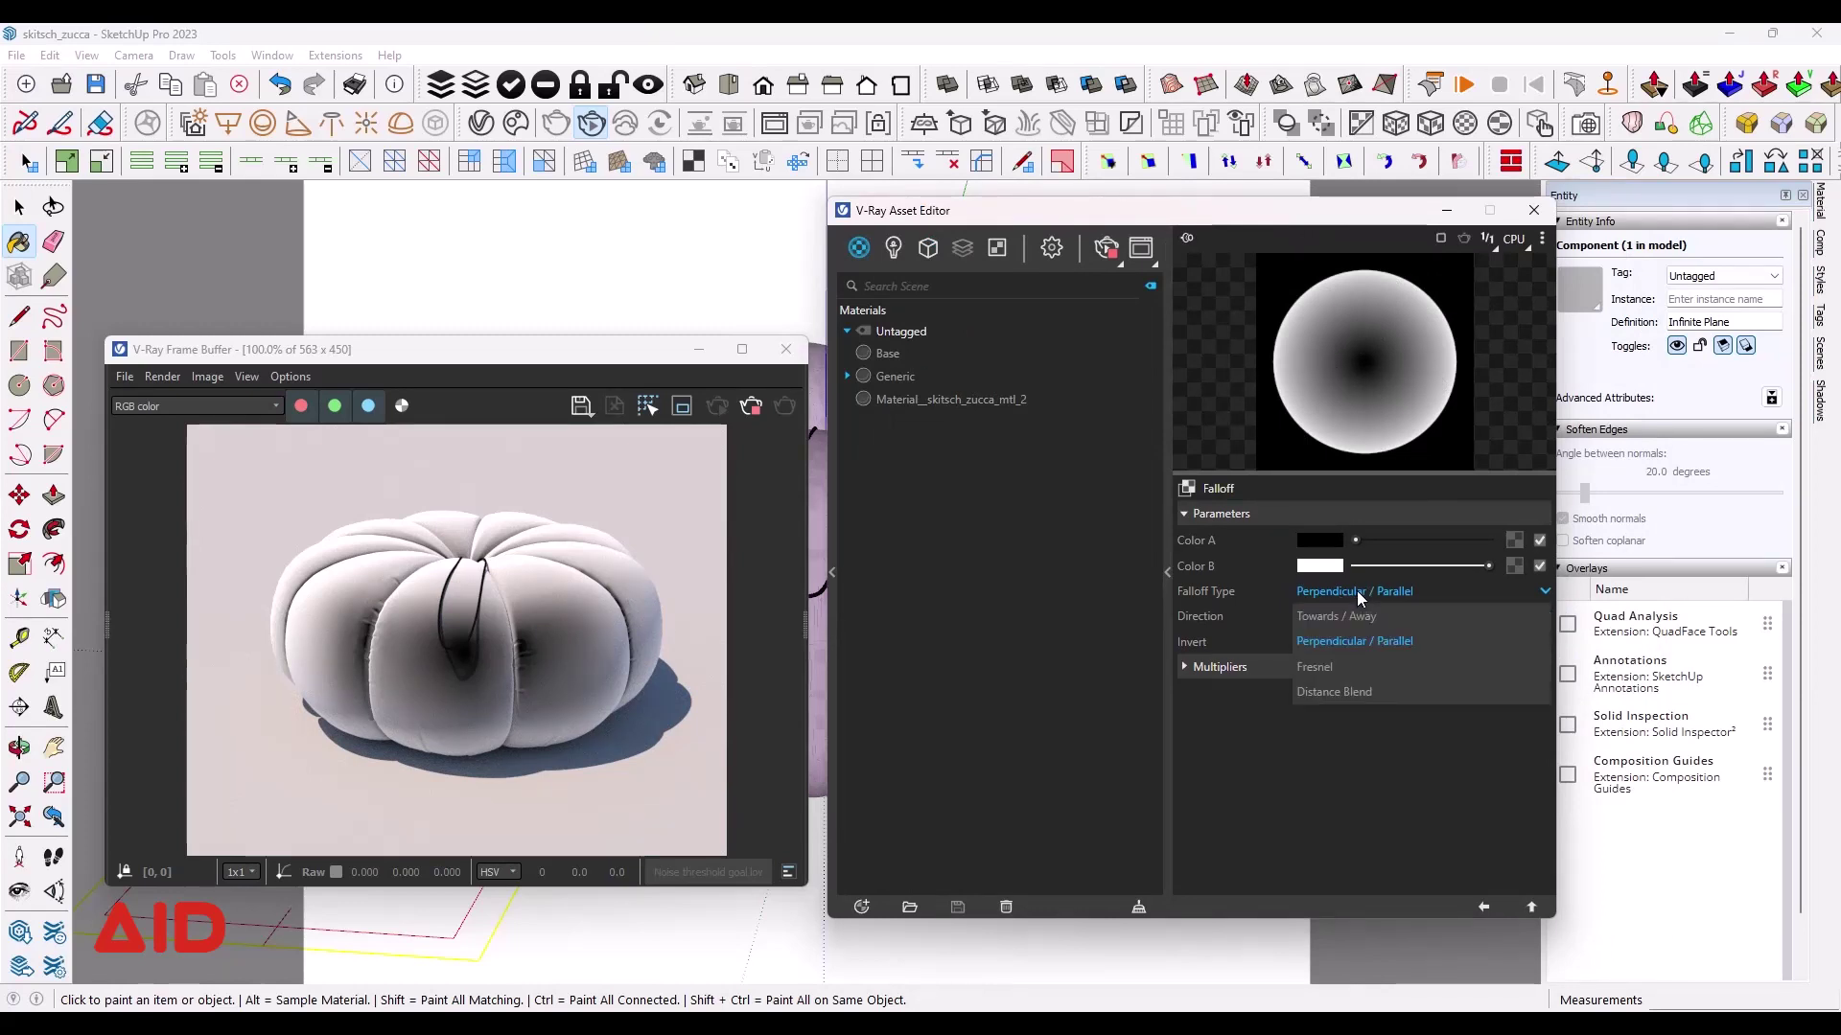
{"action": "left_click", "coordinate": [1327, 669]}
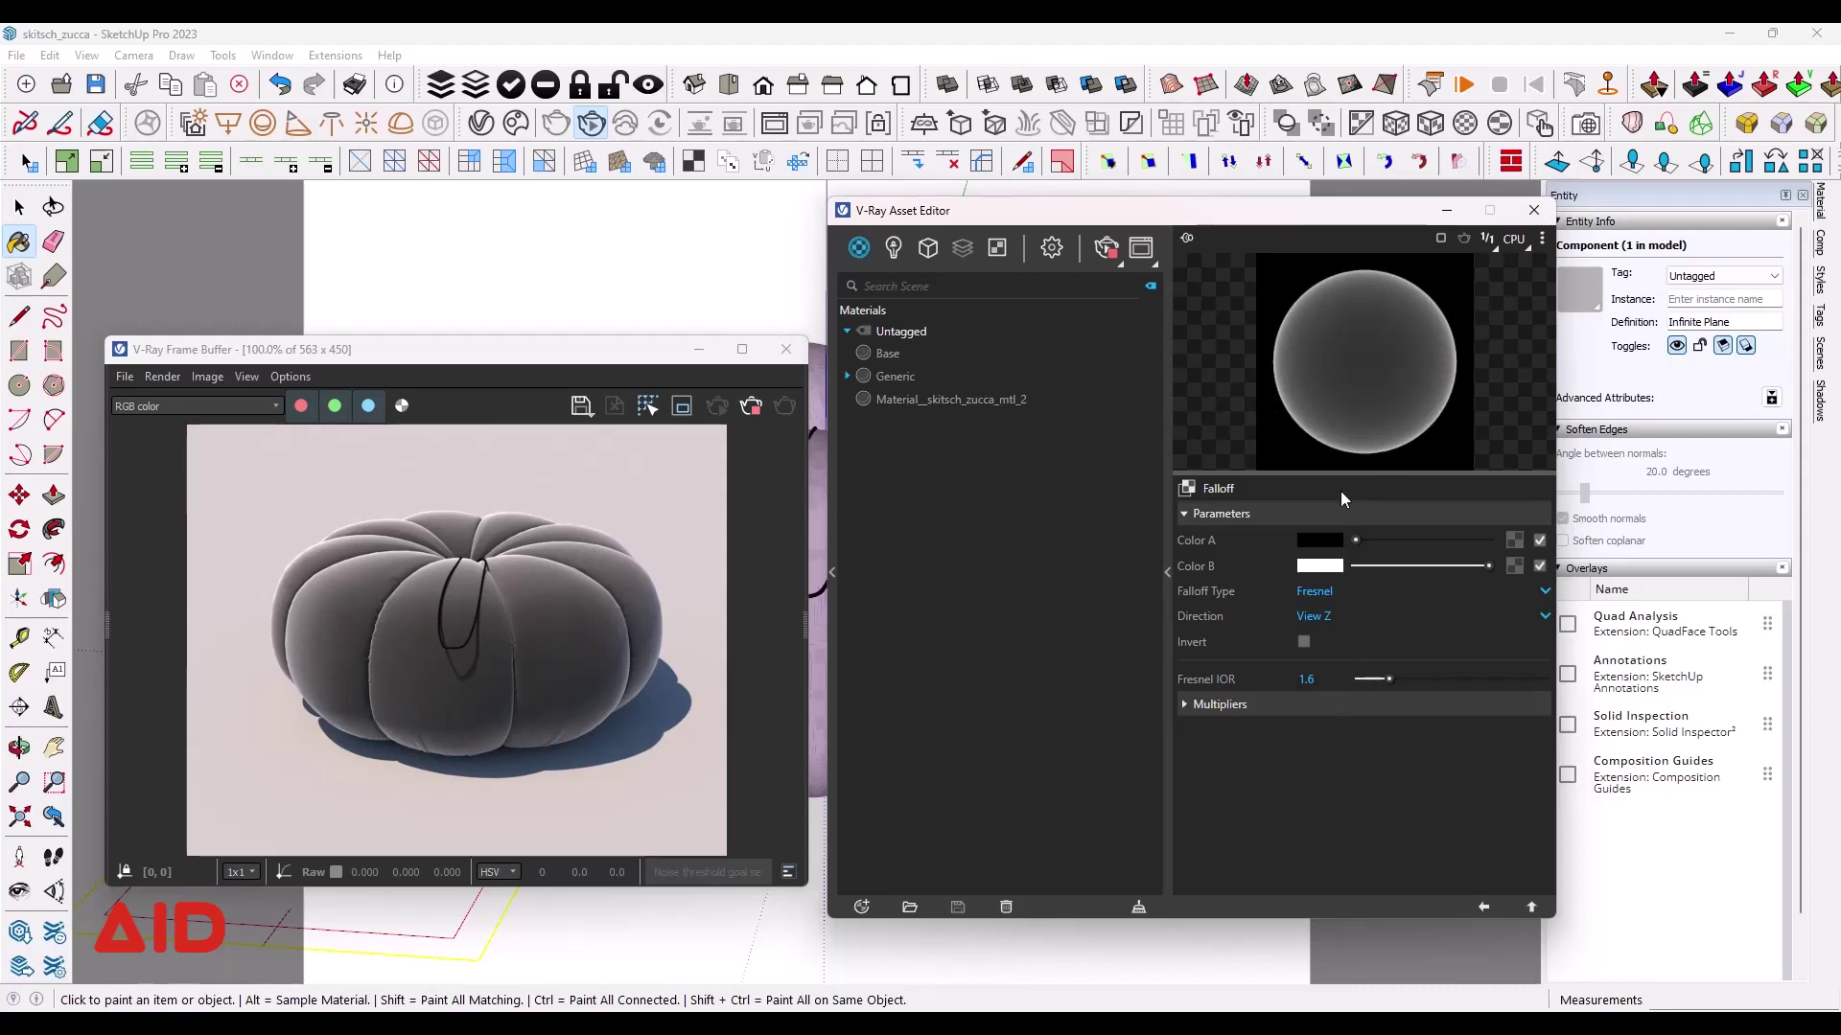
Step: Try Fresnel IOR values of 0.8, 2.3, 1 and 1.2
{"action": "left_click", "coordinate": [1373, 679]}
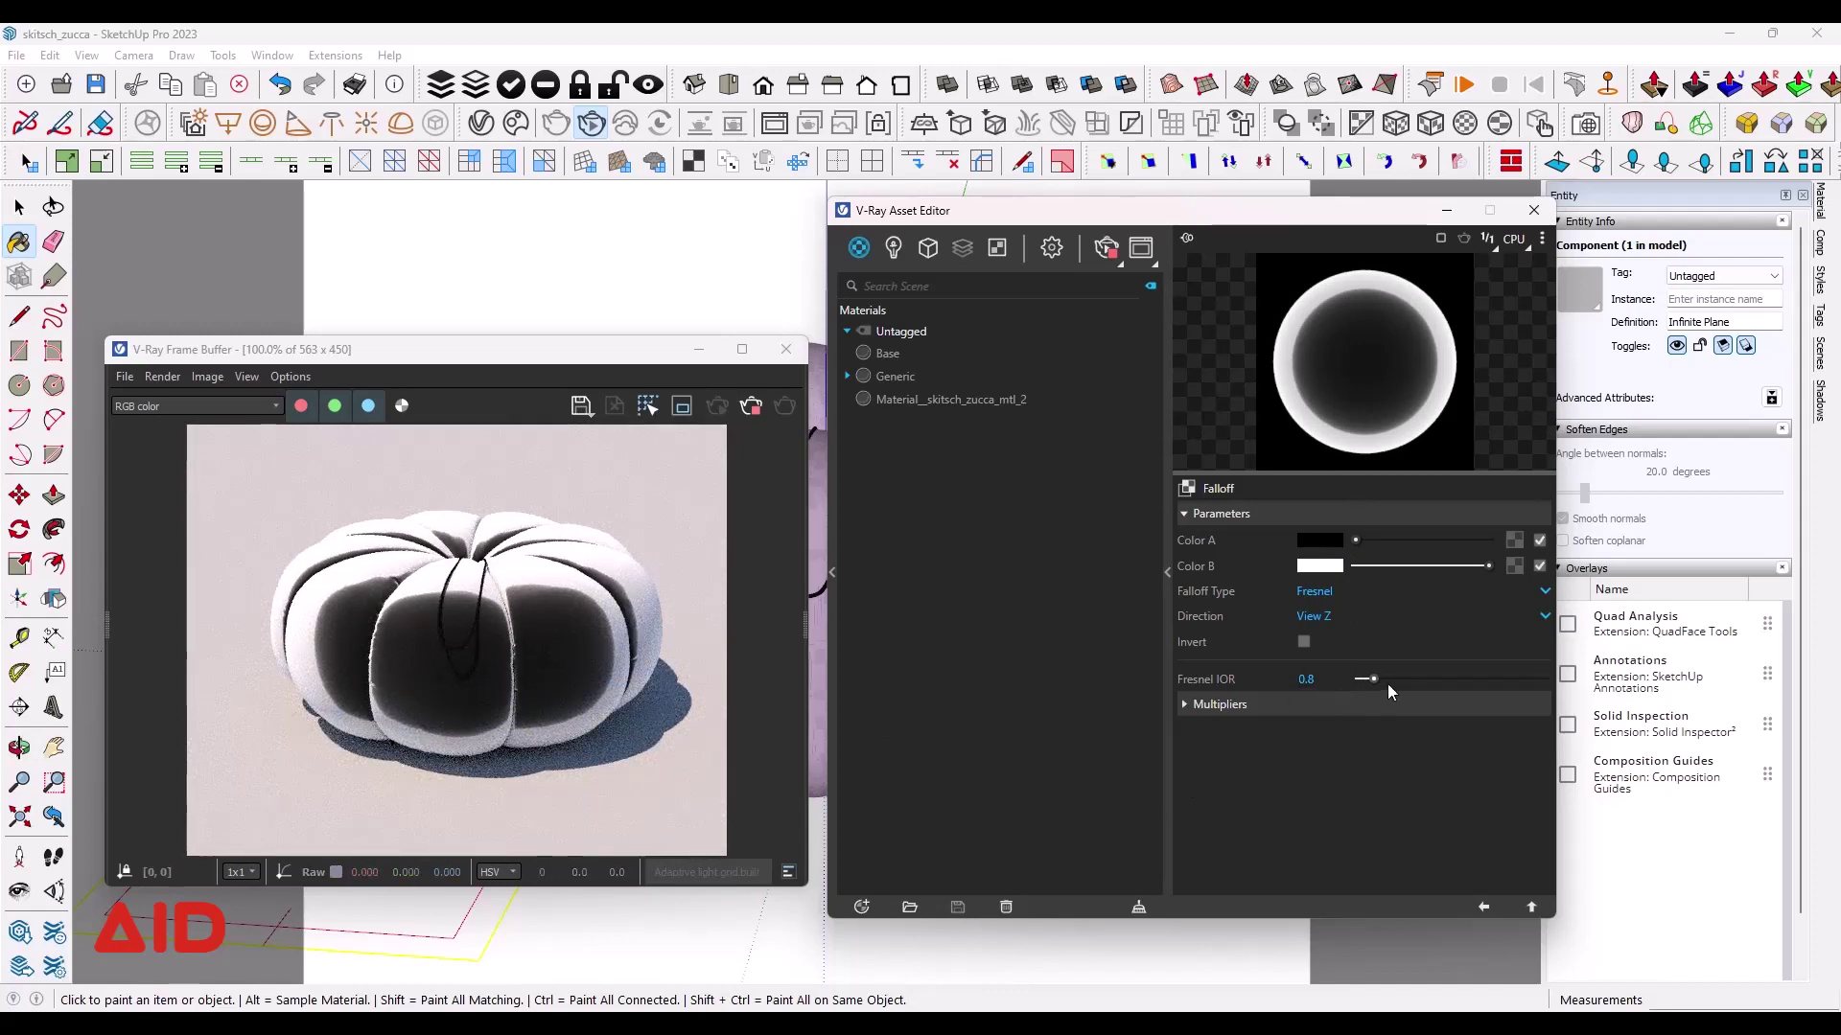
{"action": "left_click", "coordinate": [1400, 679]}
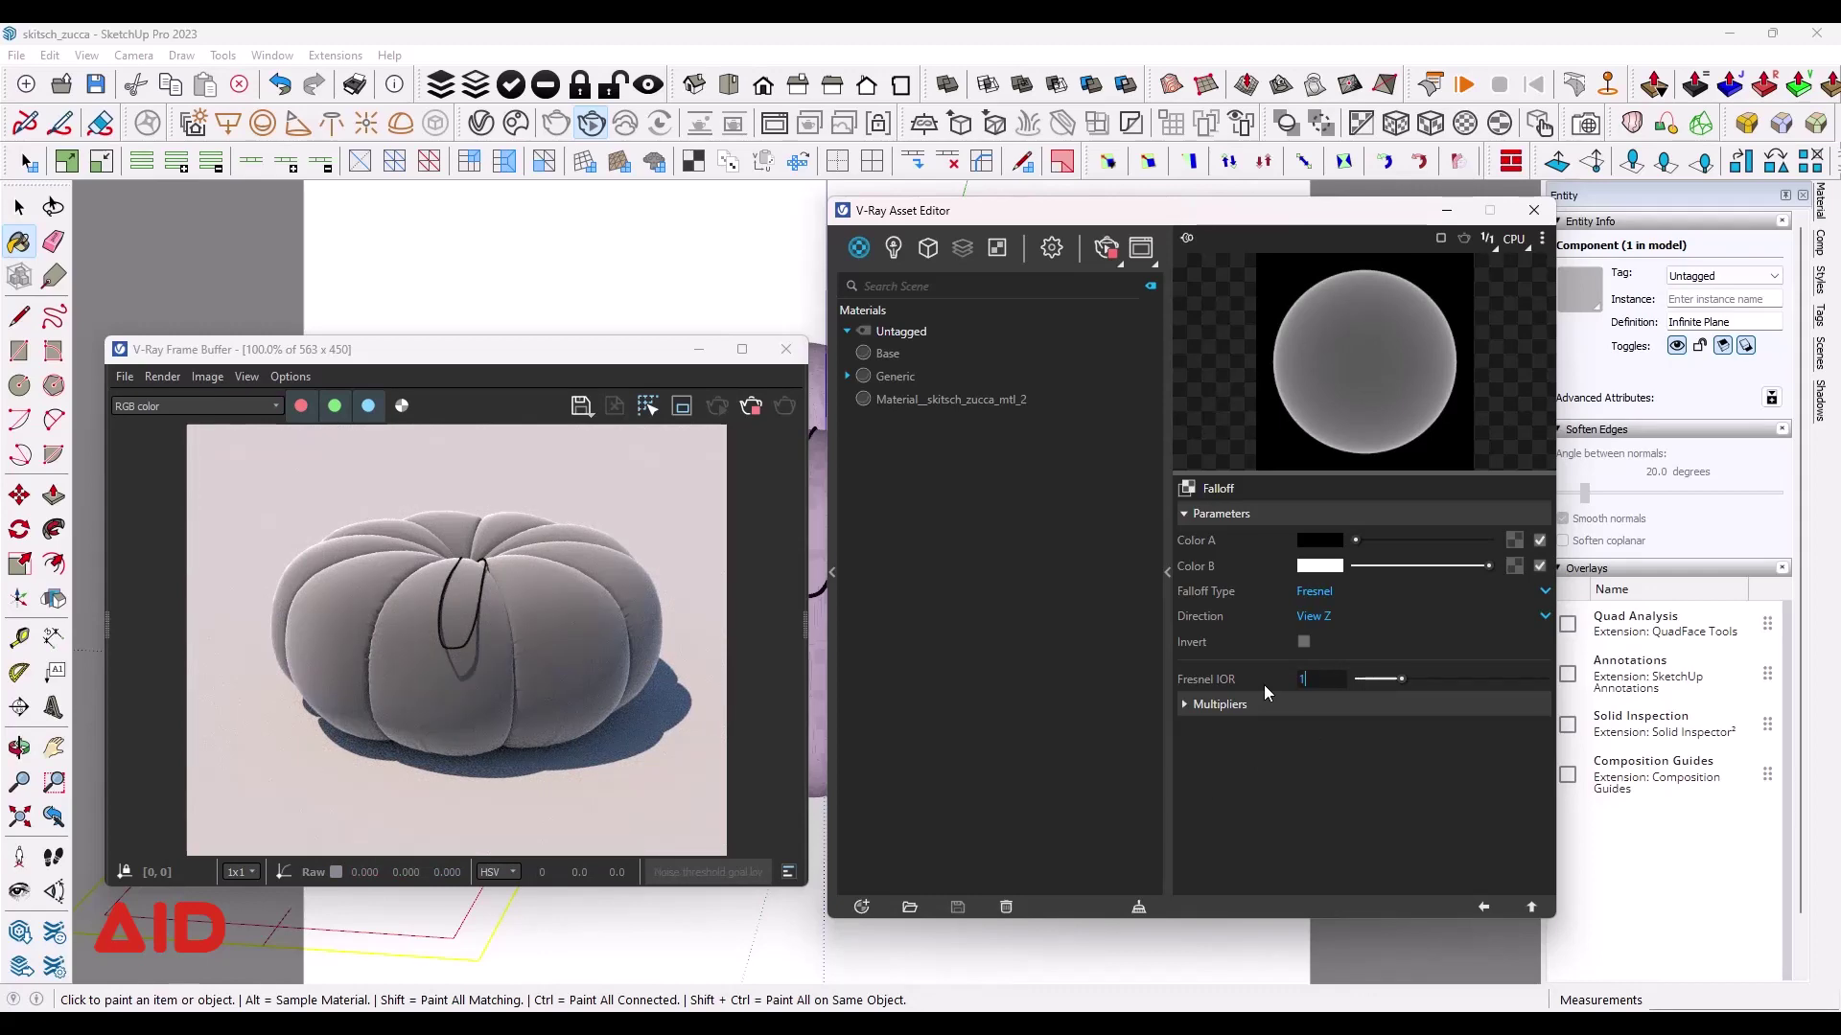
{"action": "type", "text": "1"}
{"action": "key", "text": "Return"}
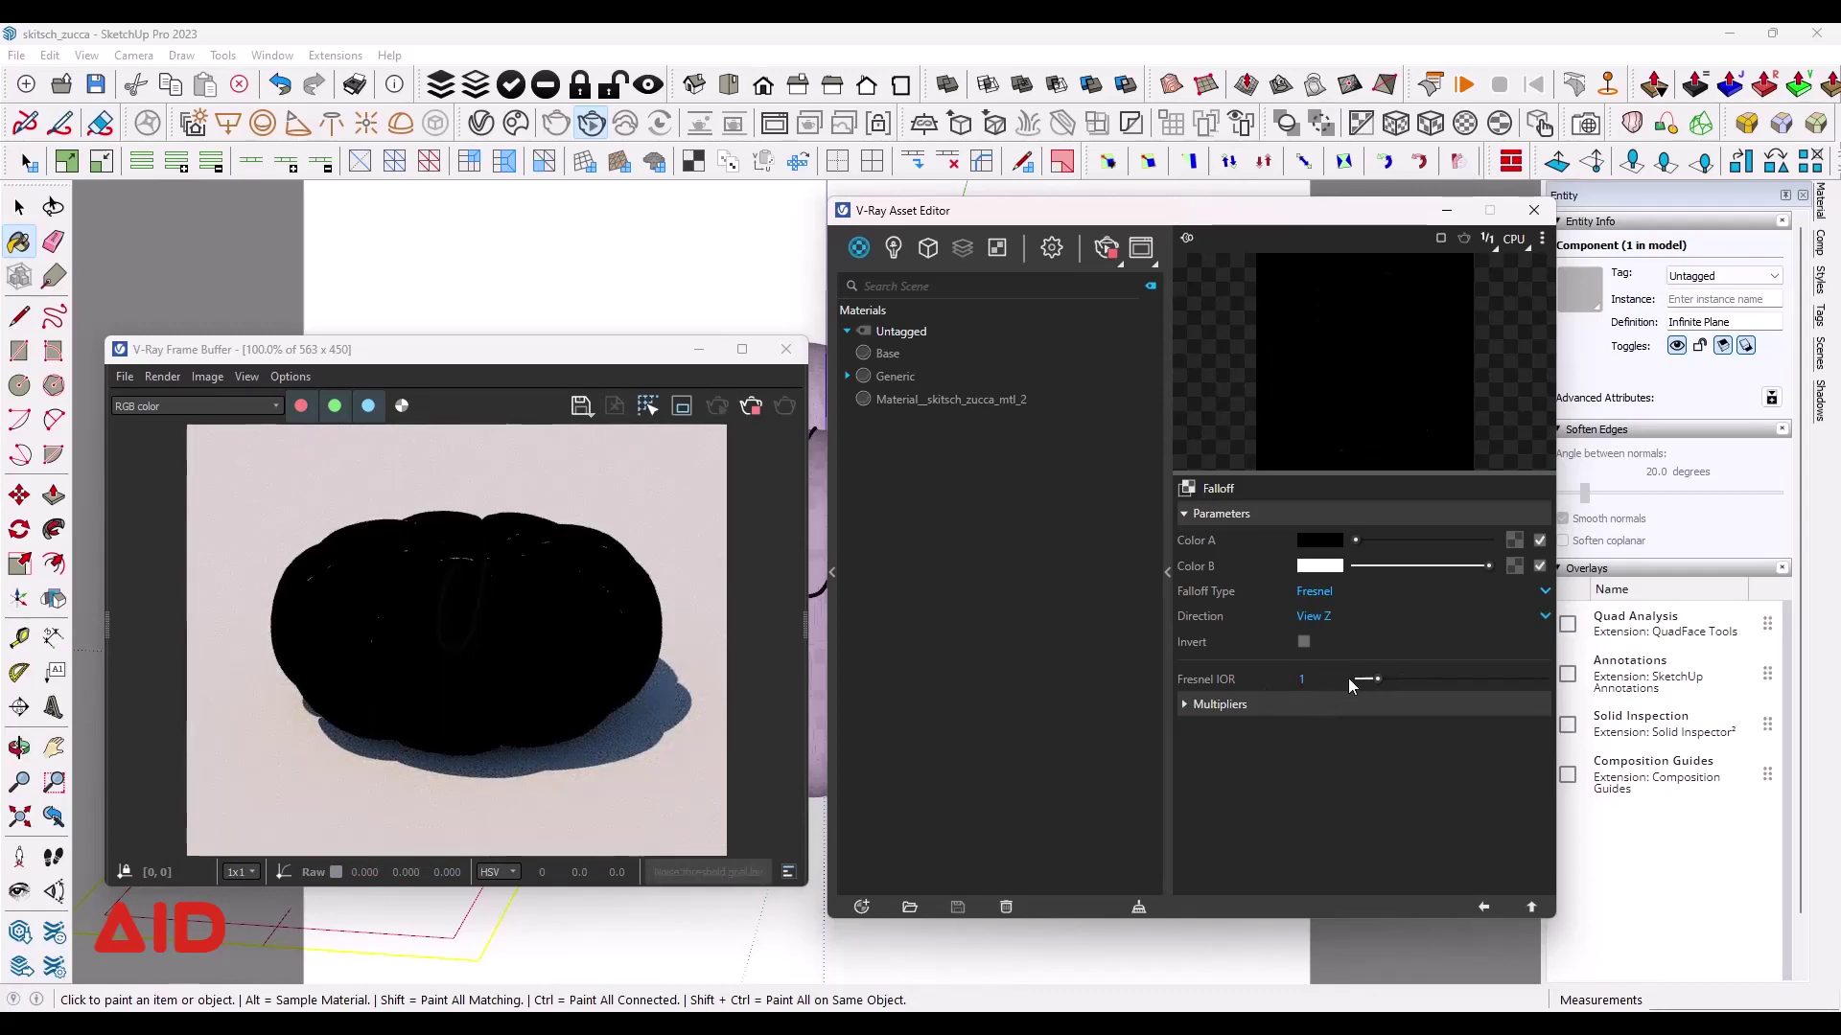
{"action": "left_click", "coordinate": [1316, 678]}
{"action": "type", "text": "2"}
{"action": "key", "text": "Return"}
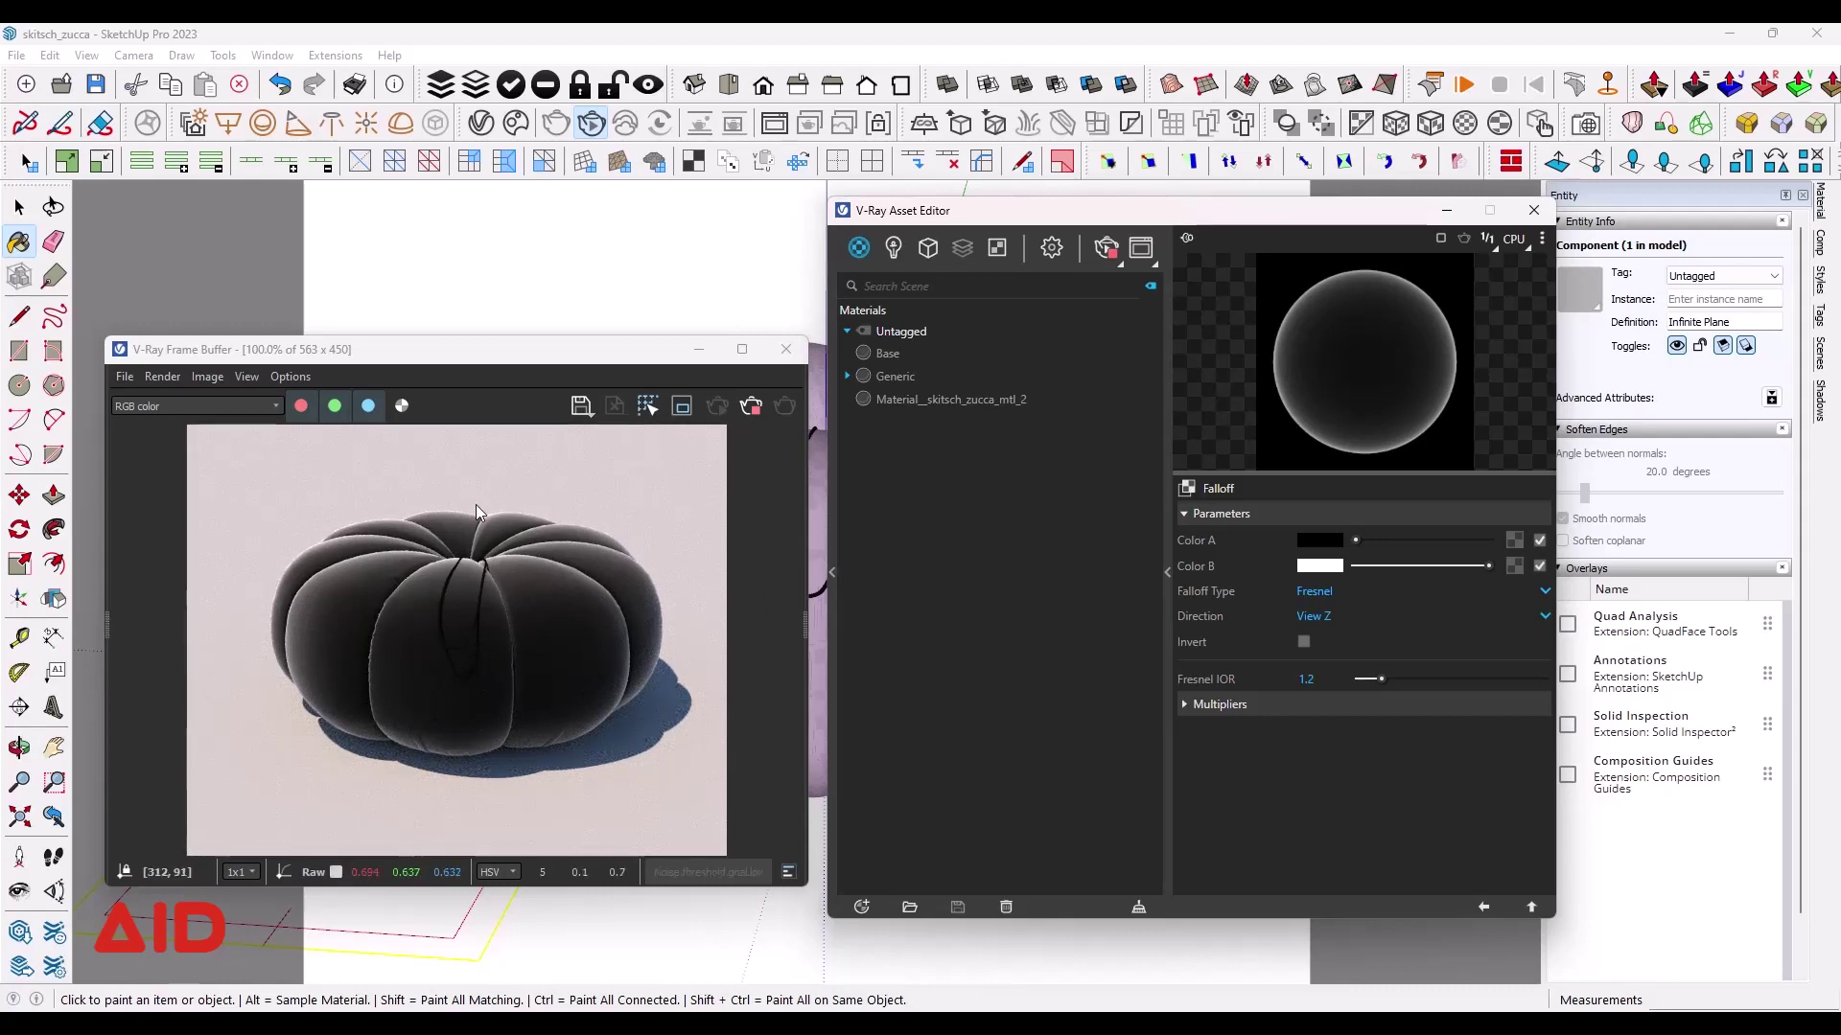
Step: Set the Fresnel IOR to 1.25 and return to the Generic material's settings
{"action": "left_click", "coordinate": [1319, 679]}
{"action": "type", "text": "5"}
{"action": "key", "text": "Return"}
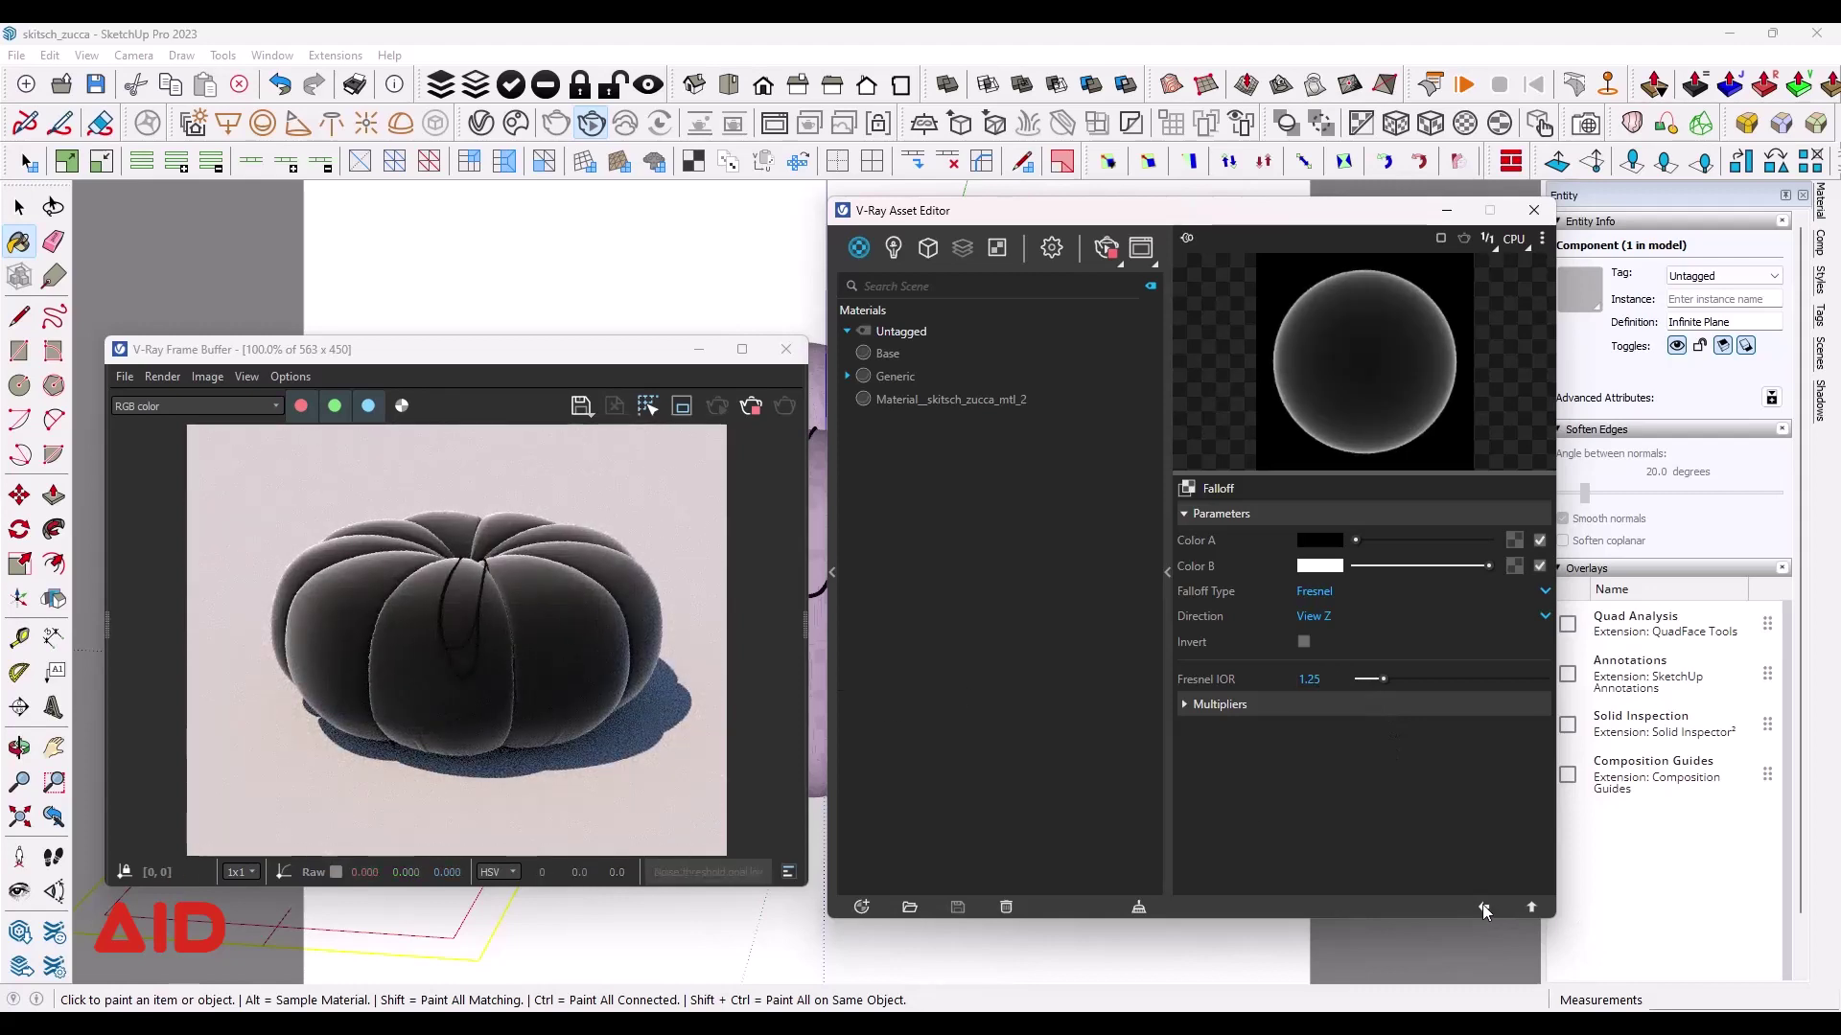
{"action": "left_click", "coordinate": [1483, 907]}
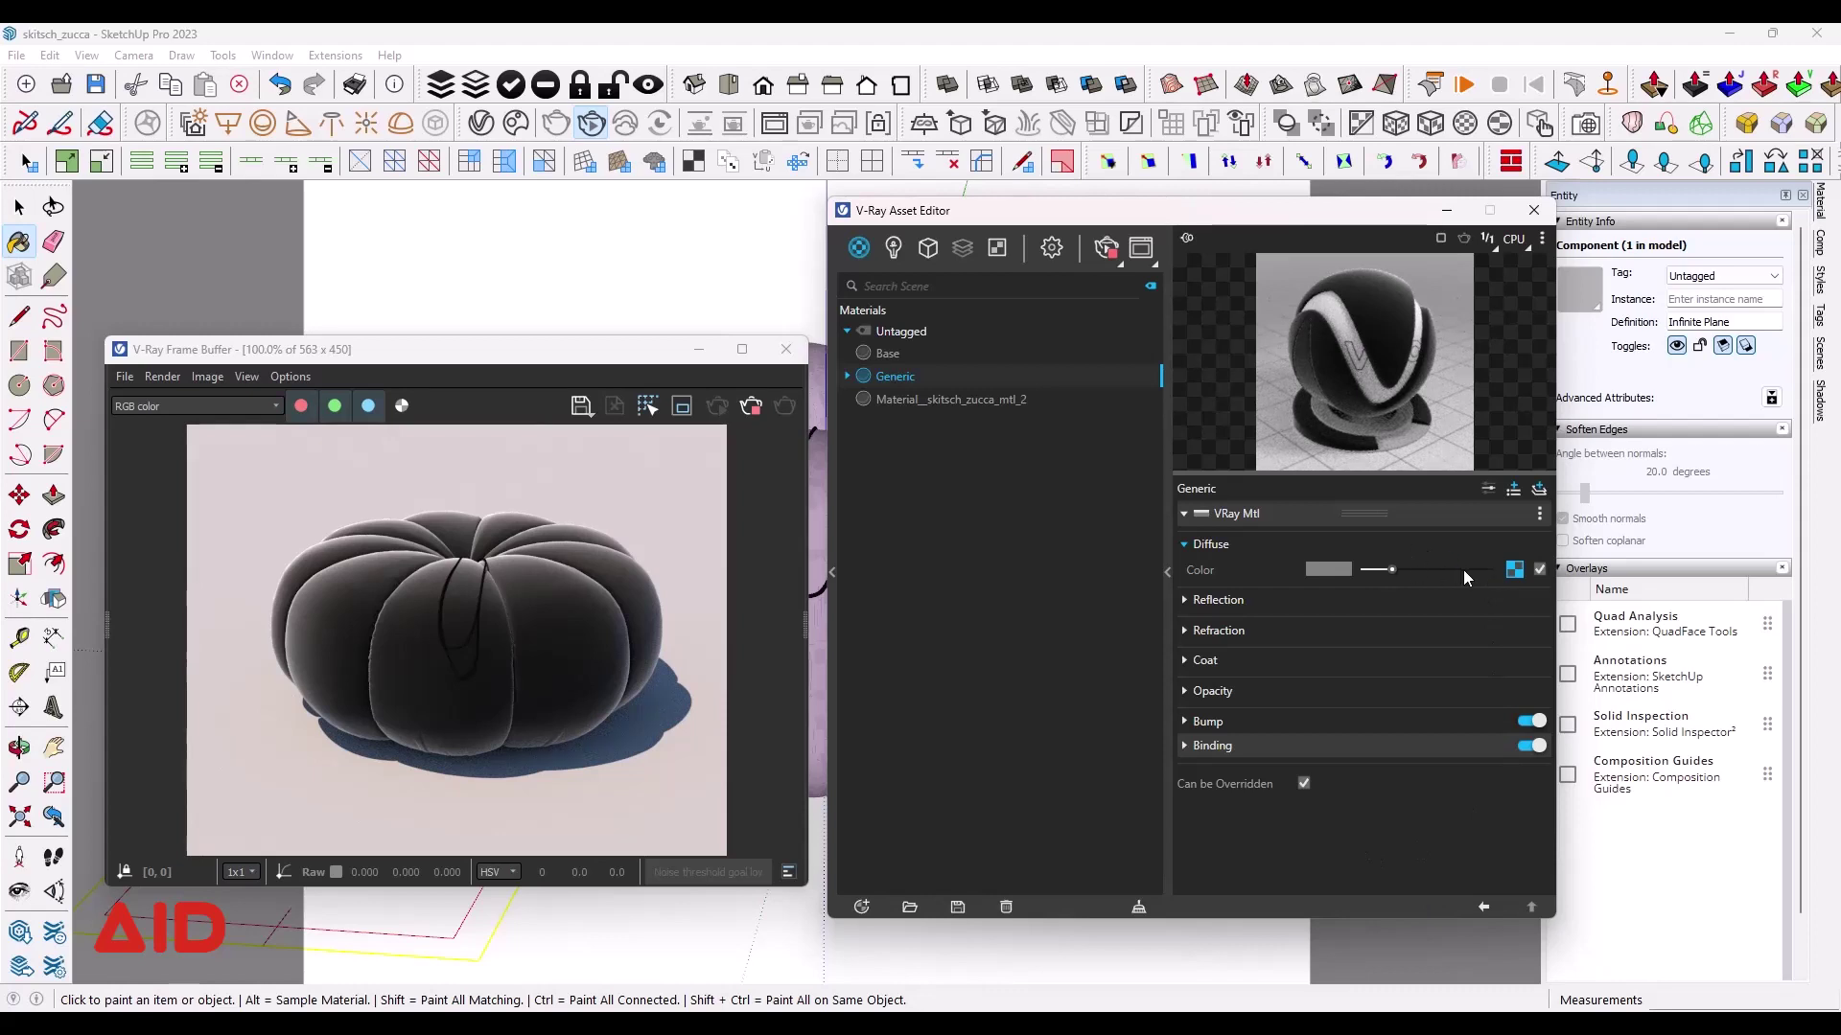
Step: Give the Generic material a grey reflection colour and 0.4 reflection glossiness
{"action": "left_click", "coordinate": [1189, 600]}
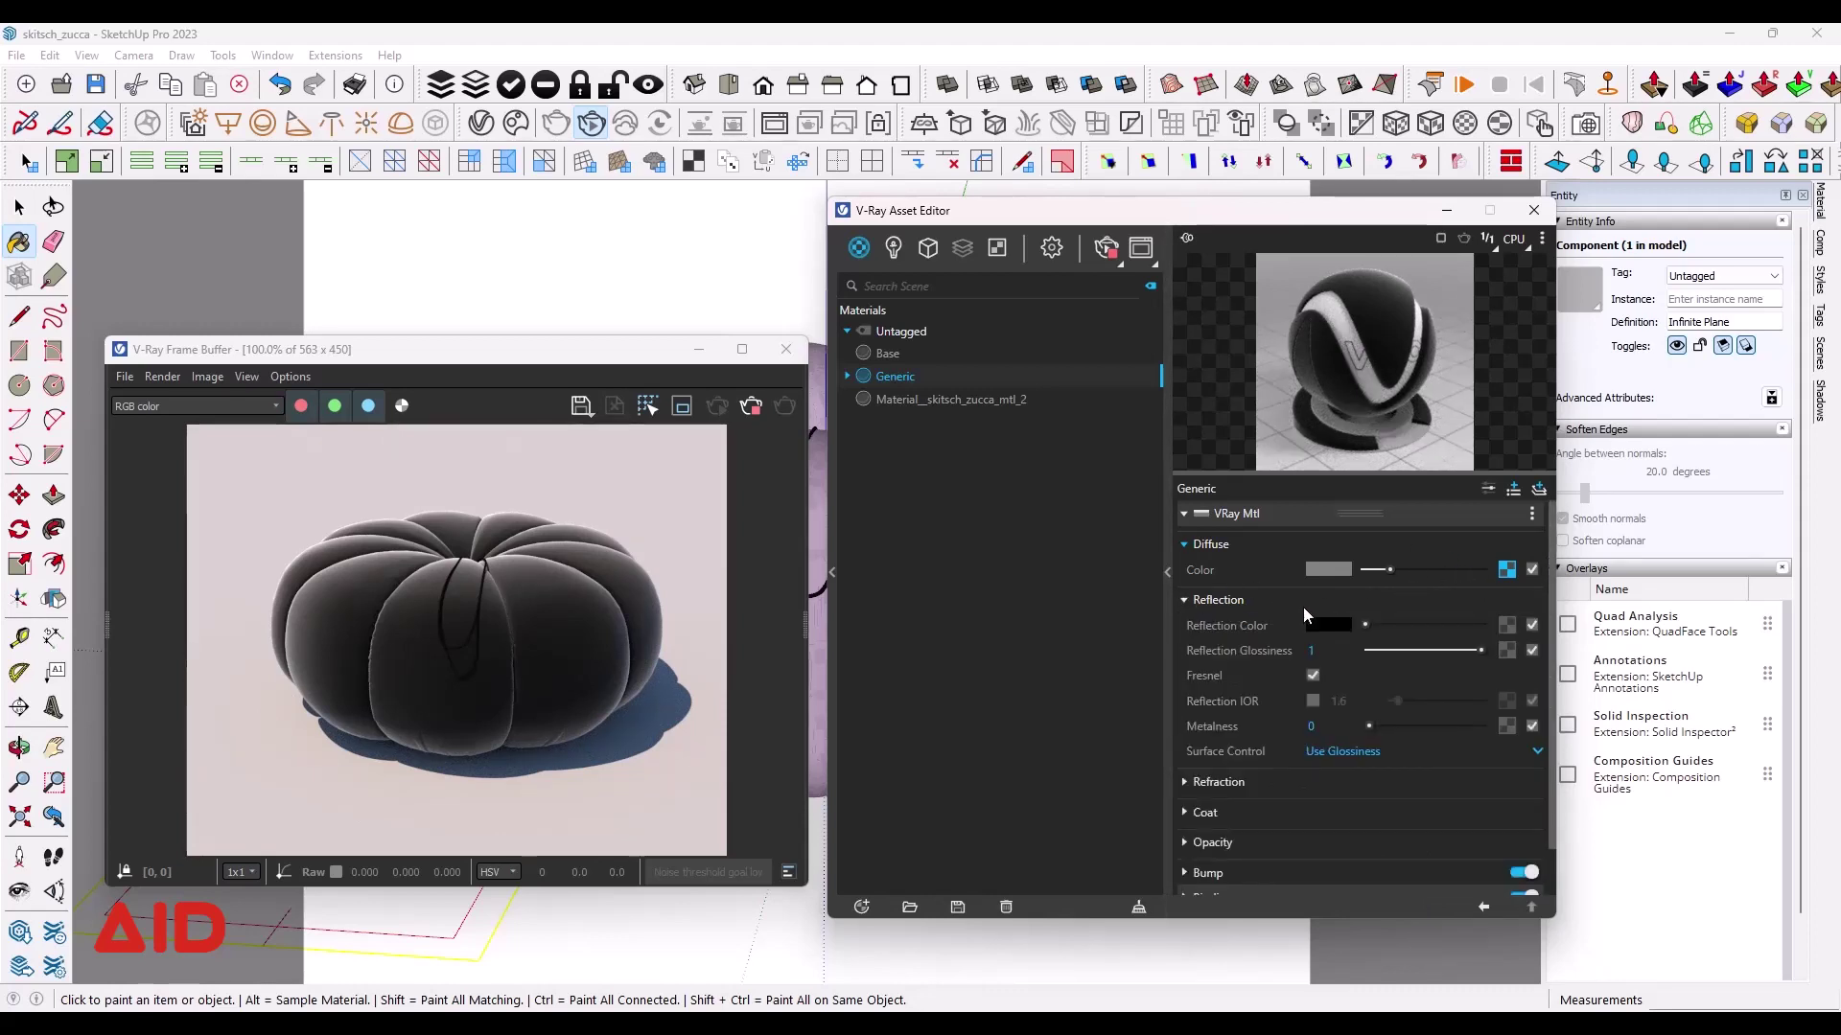
{"action": "left_click_drag", "start_coordinate": [1367, 624], "coordinate": [1380, 625]}
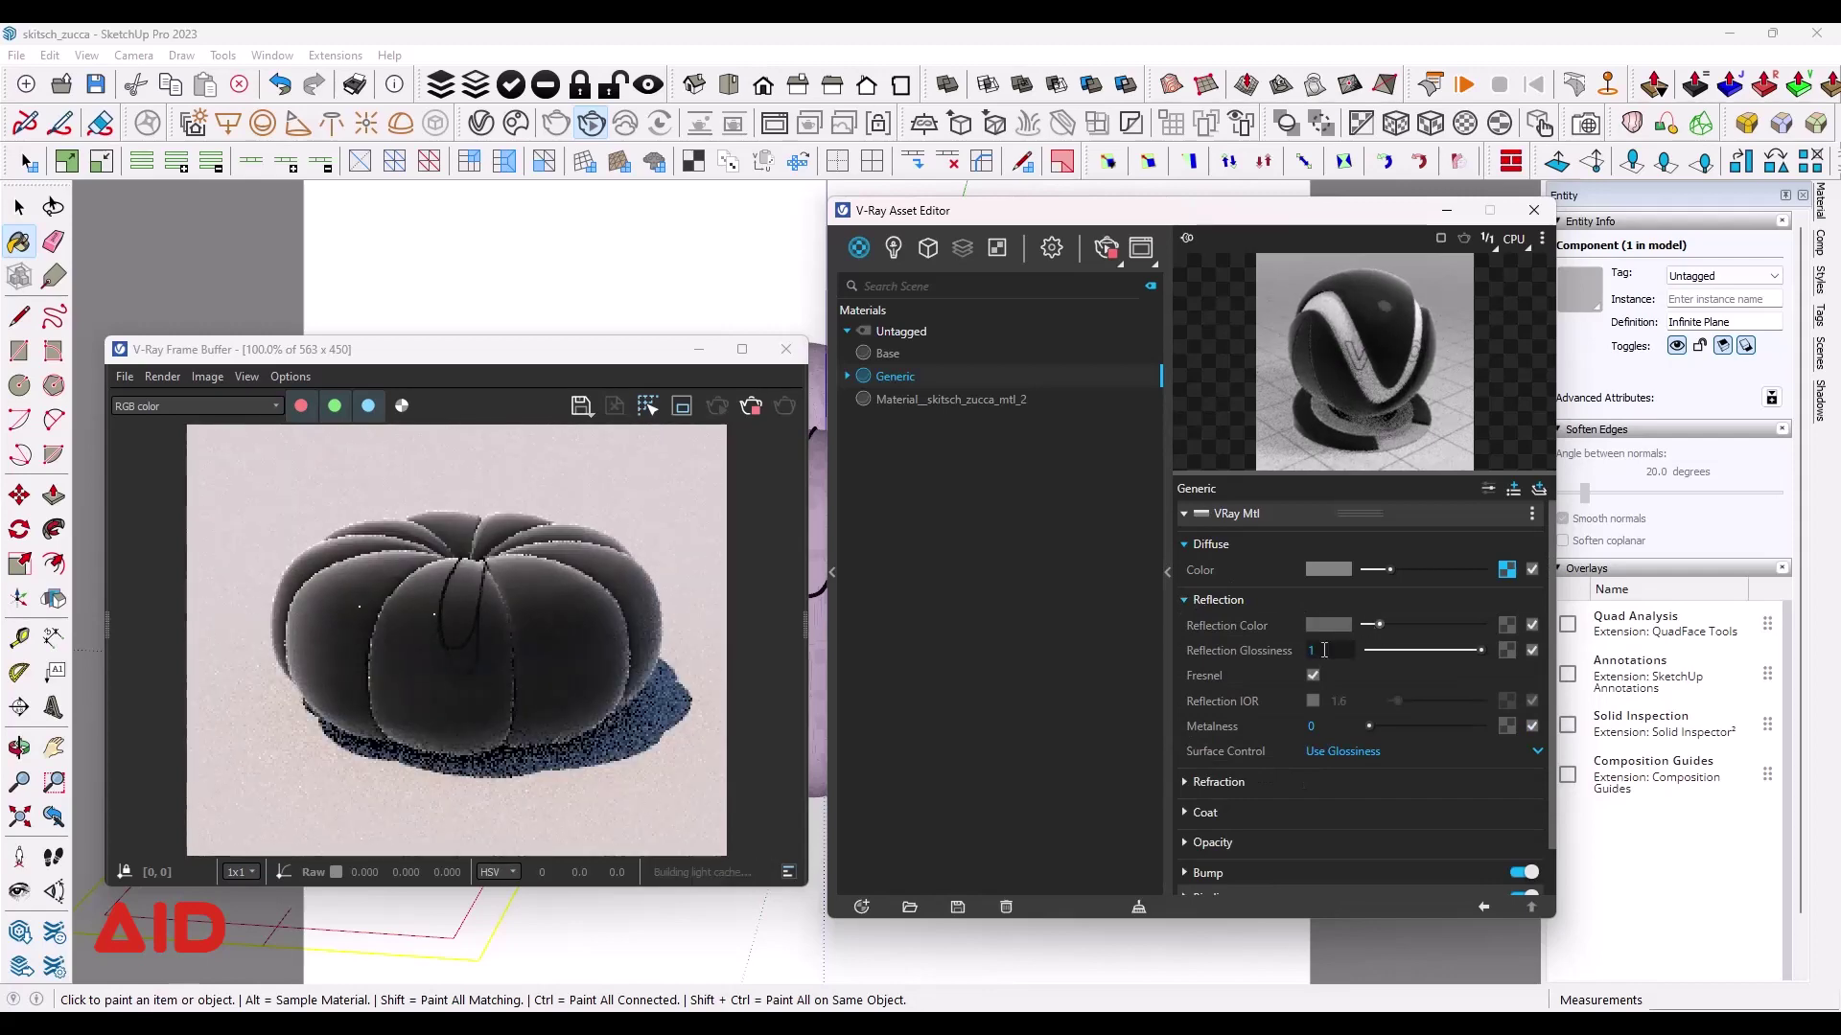
{"action": "double_click", "coordinate": [1311, 651]}
{"action": "type", "text": "0"}
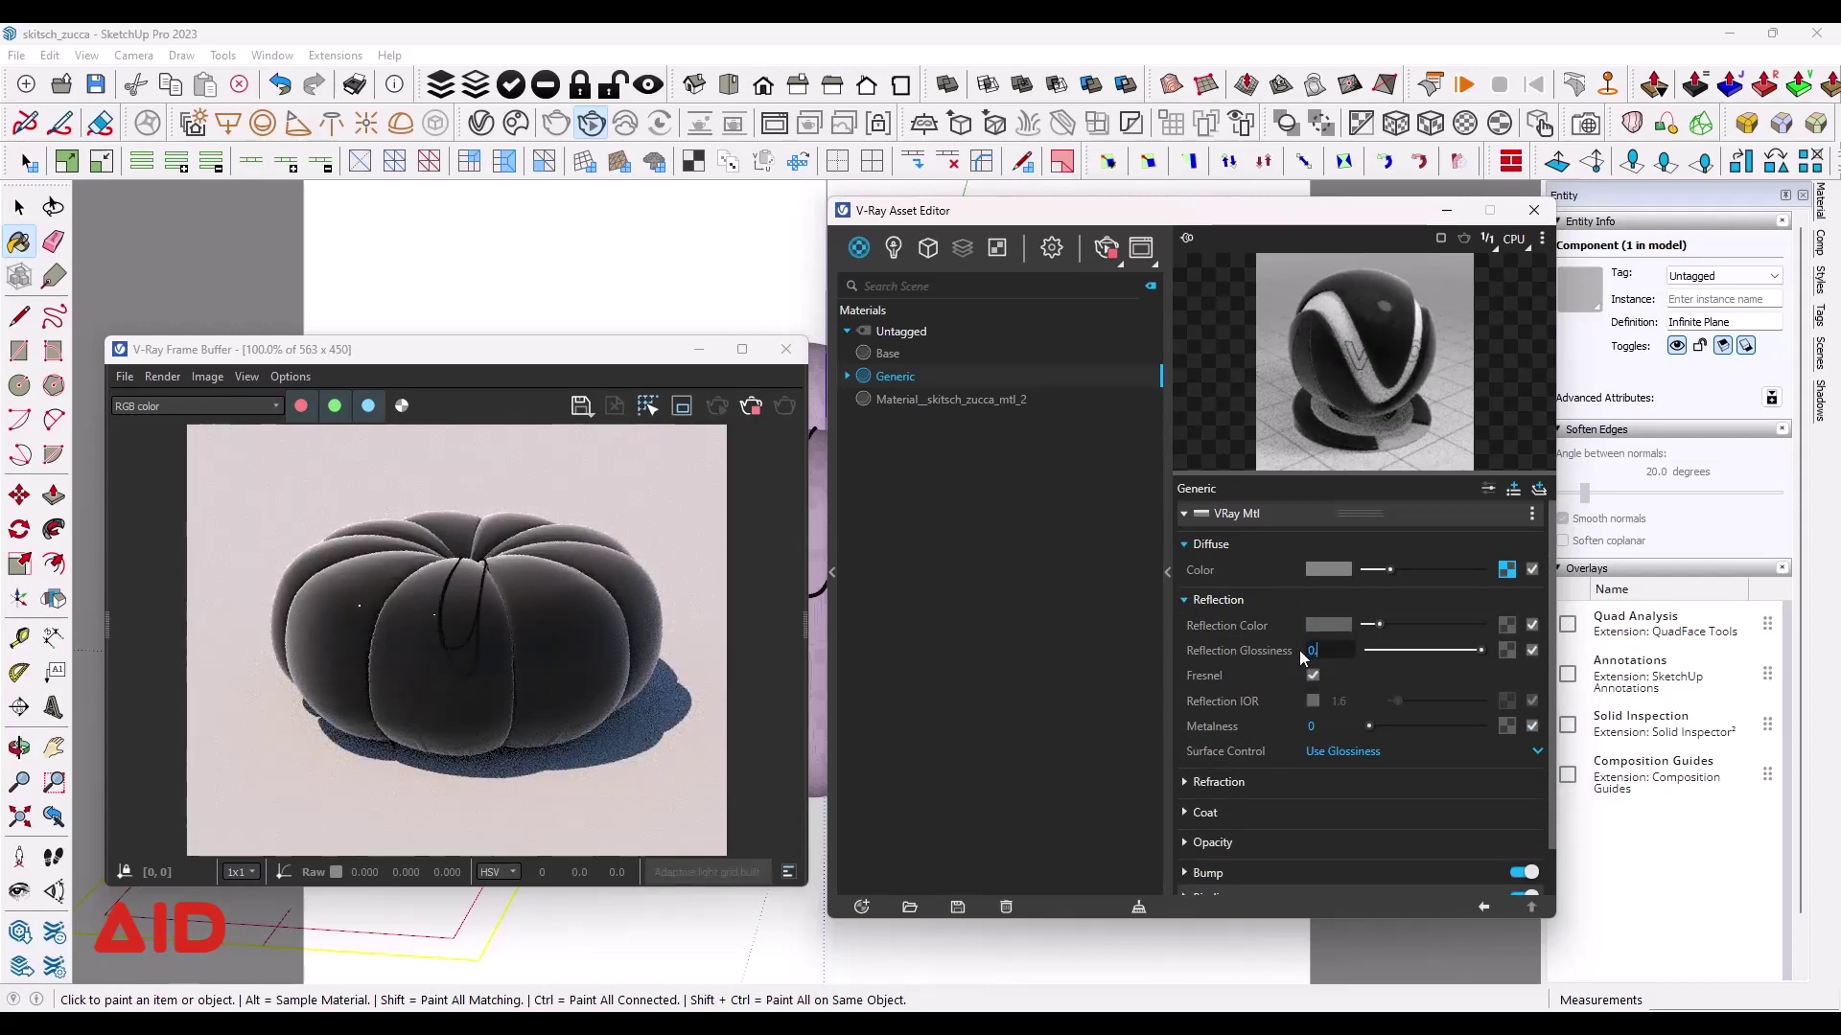
{"action": "type", "text": ".5"}
{"action": "key", "text": "Return"}
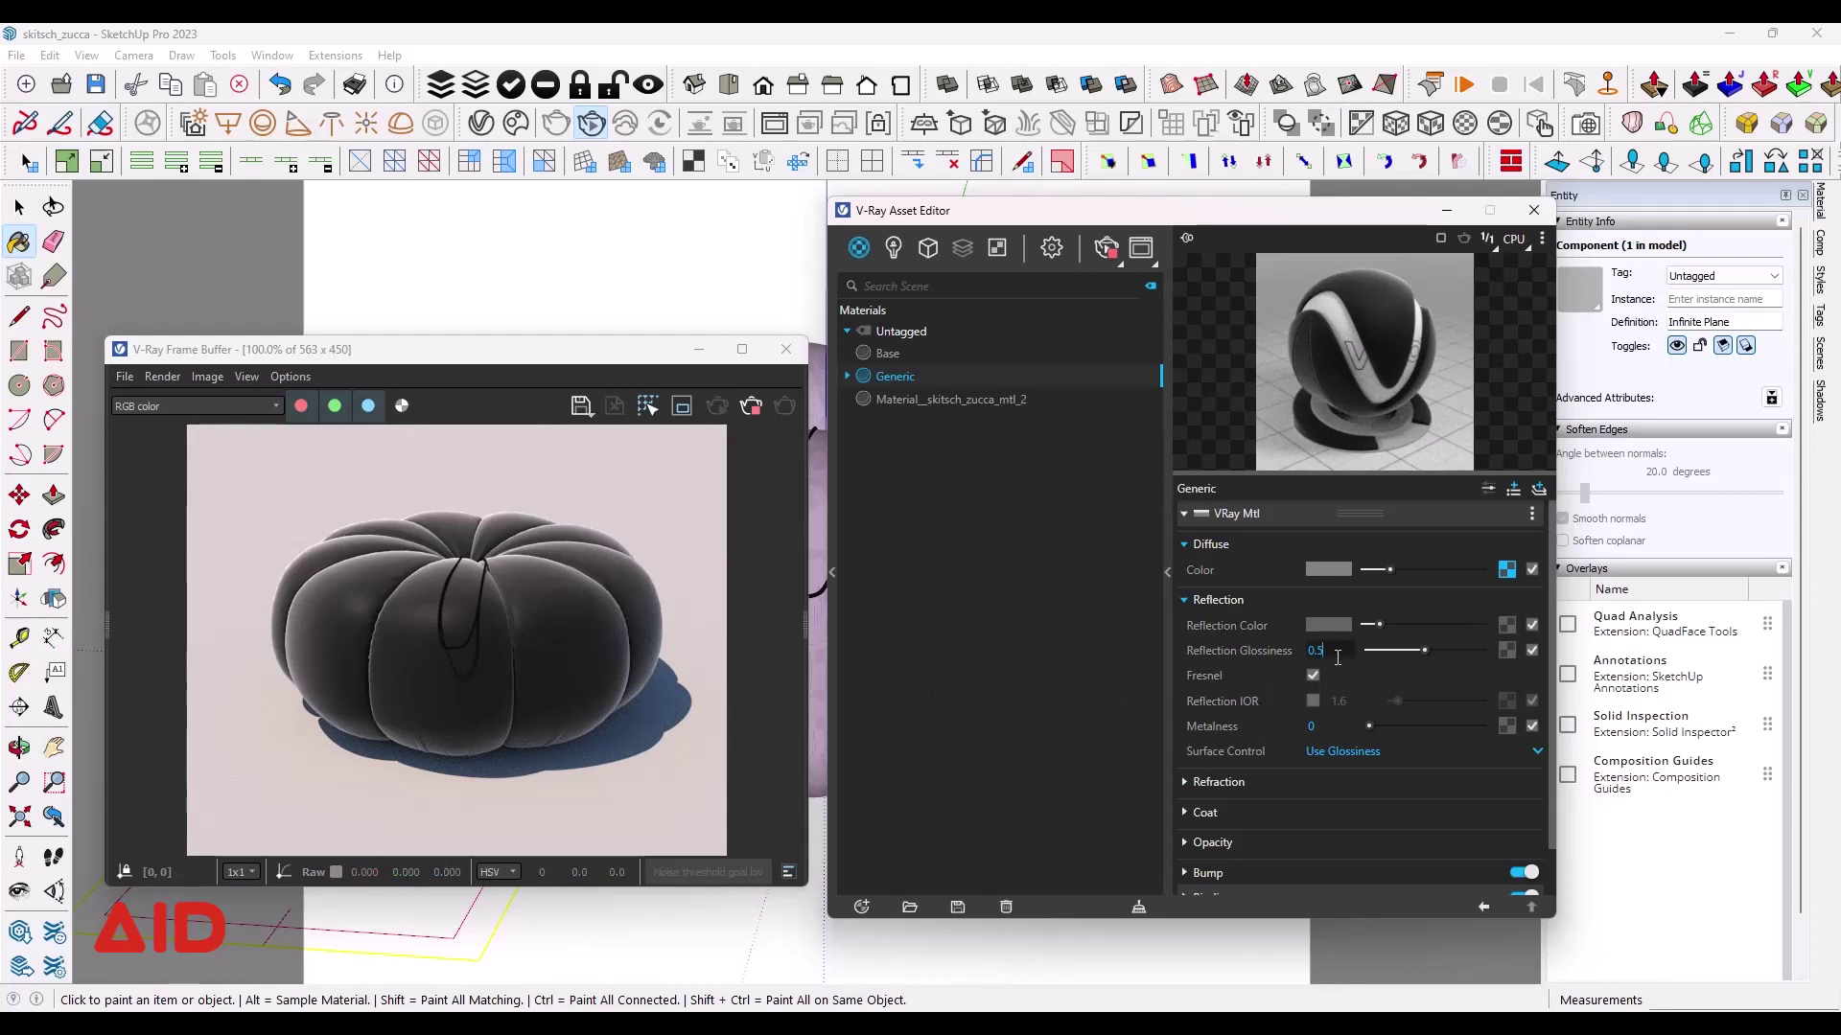
{"action": "type", "text": "4"}
{"action": "key", "text": "Return"}
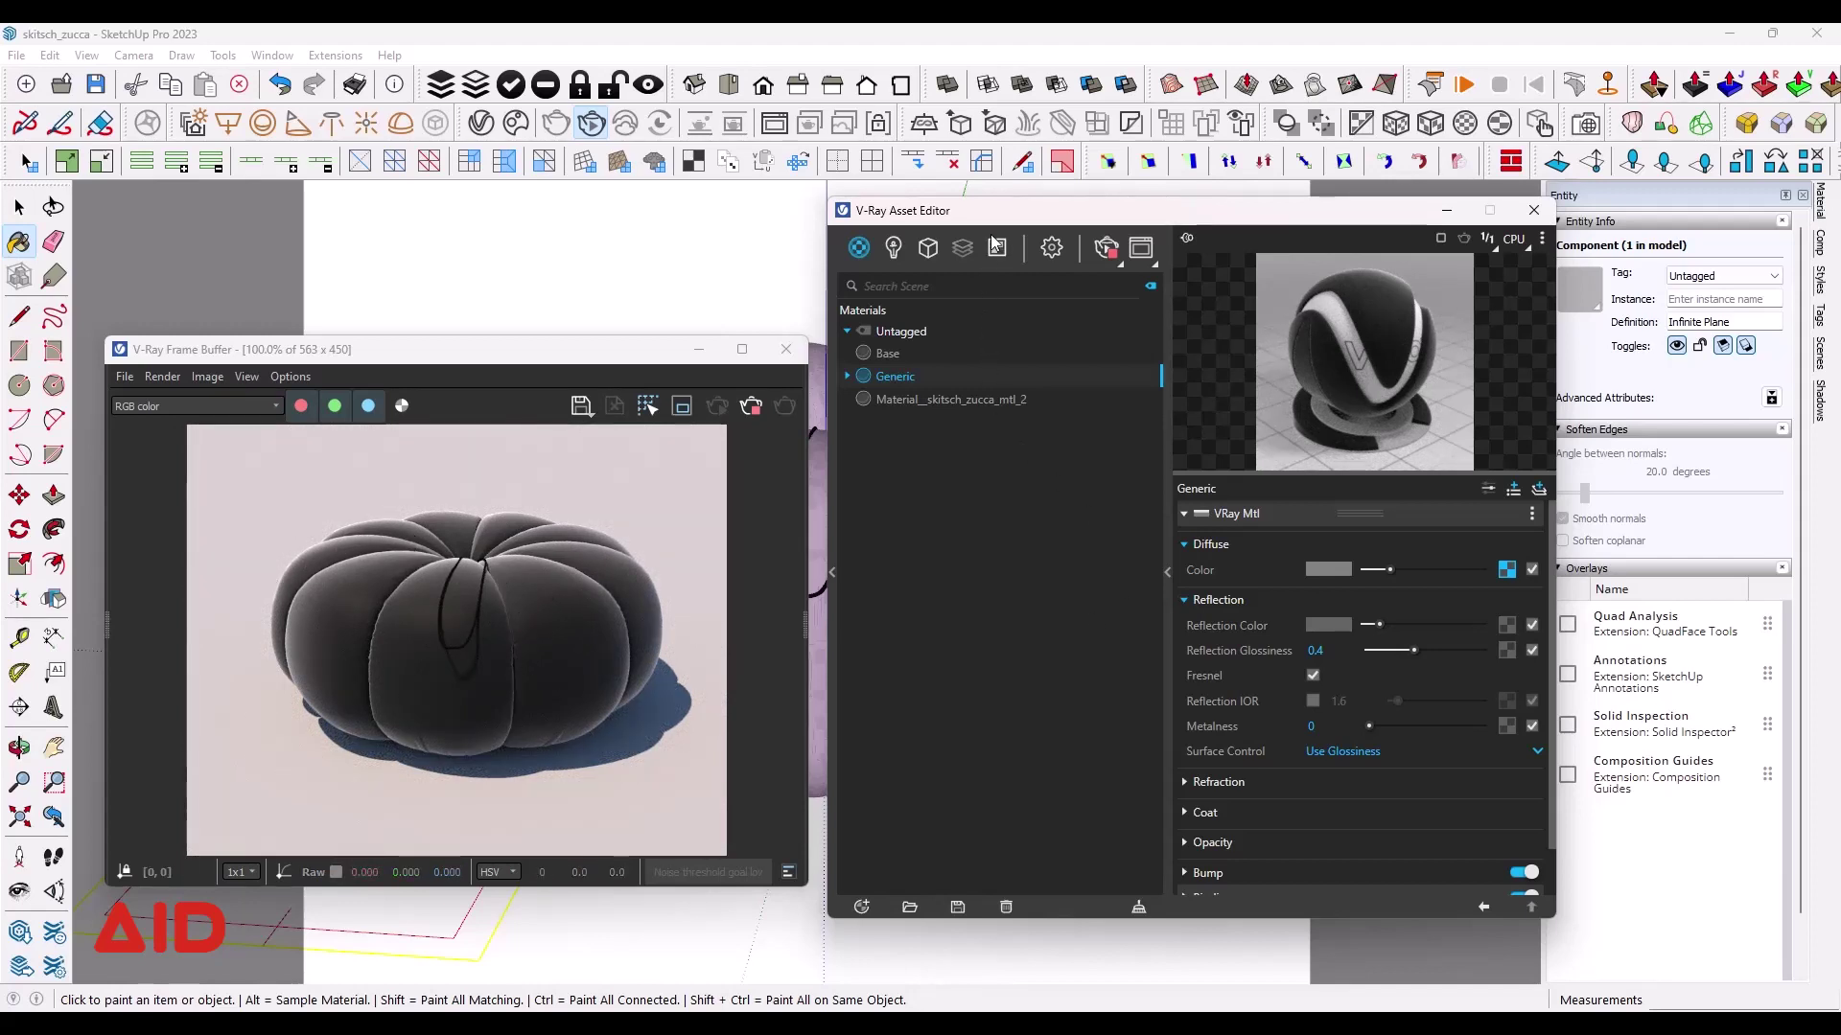
{"action": "left_click_drag", "start_coordinate": [992, 210], "coordinate": [1126, 185]}
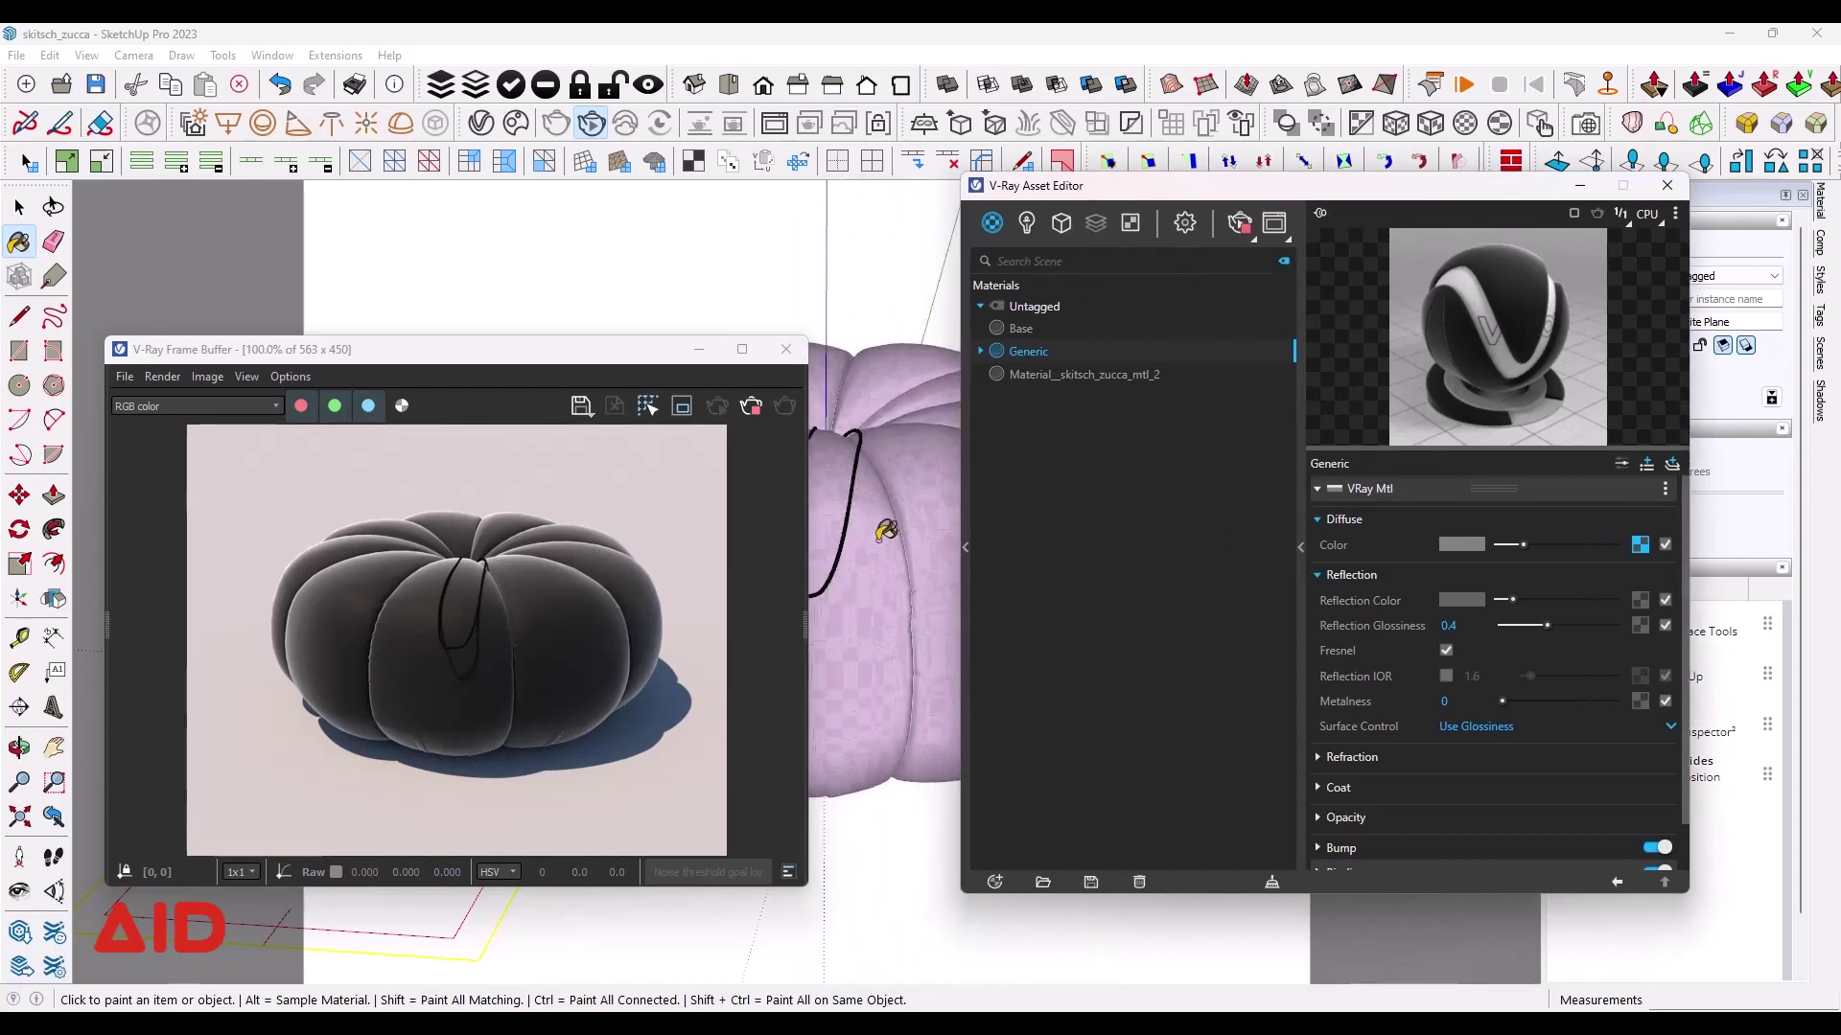
Step: Set the binding texture mode to Custom using a Color texture
{"action": "left_click", "coordinate": [1352, 576]}
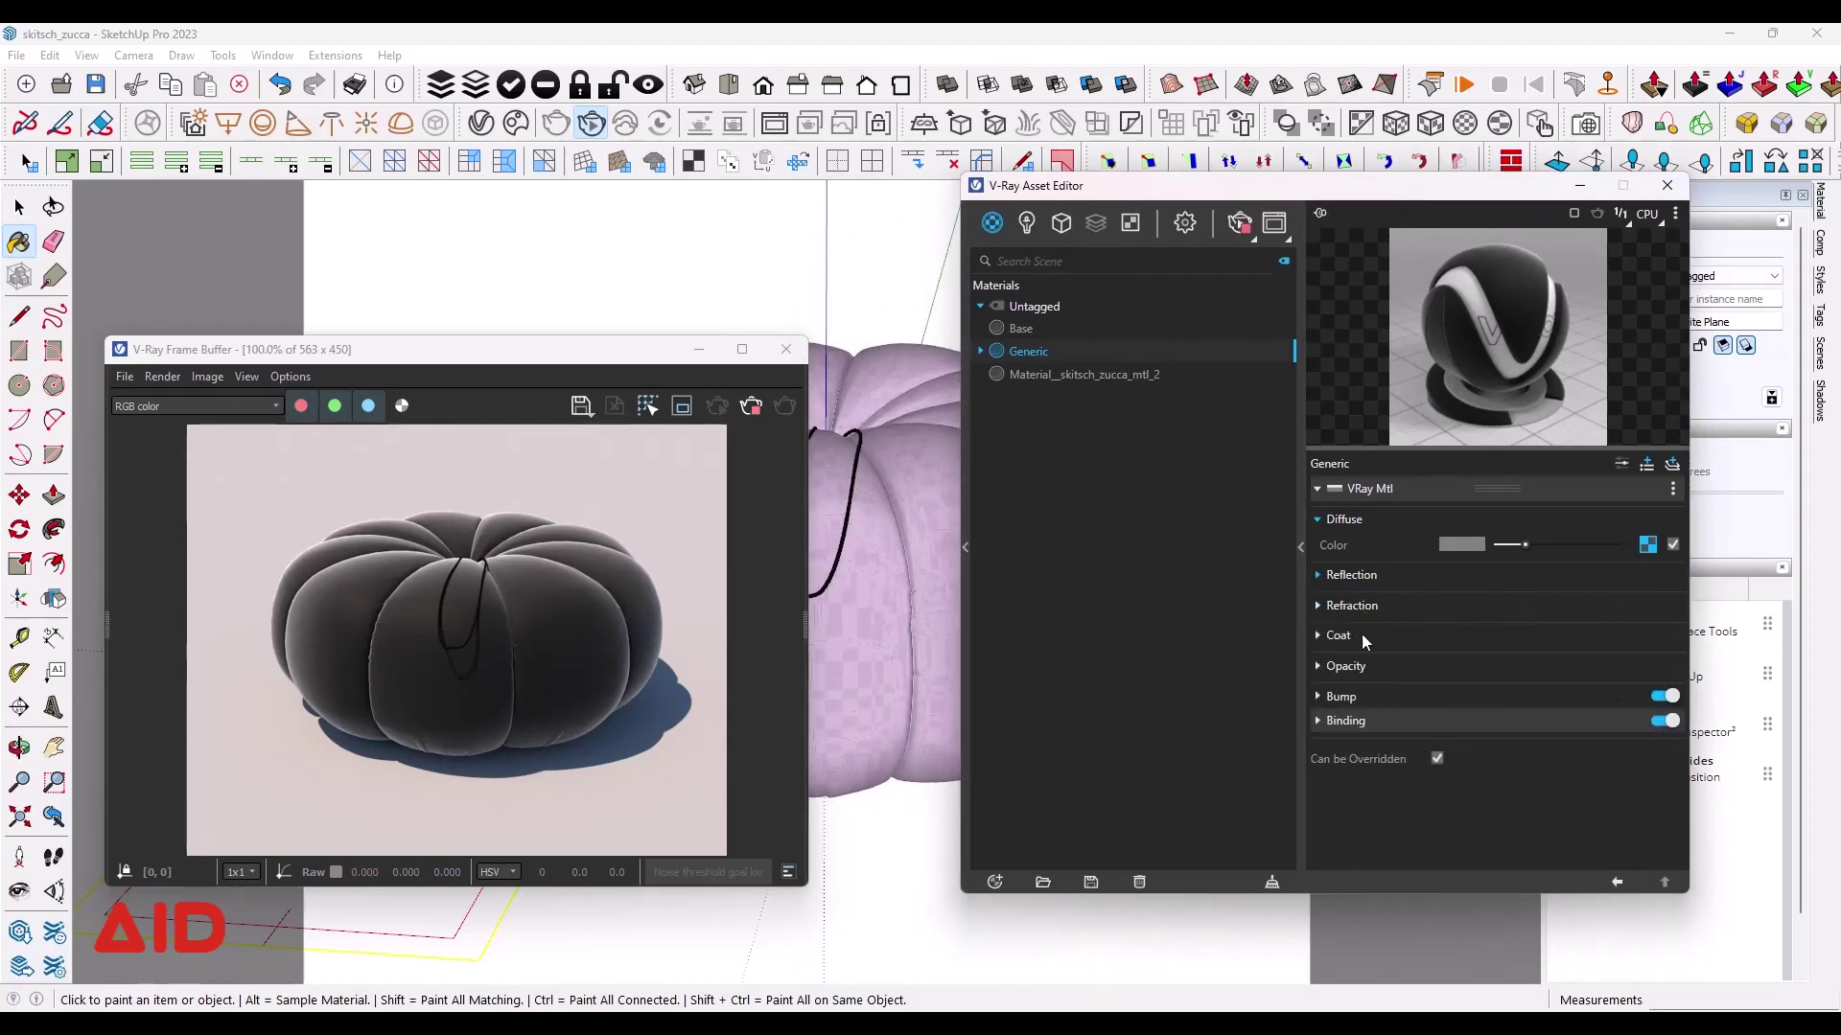
{"action": "left_click", "coordinate": [1345, 722]}
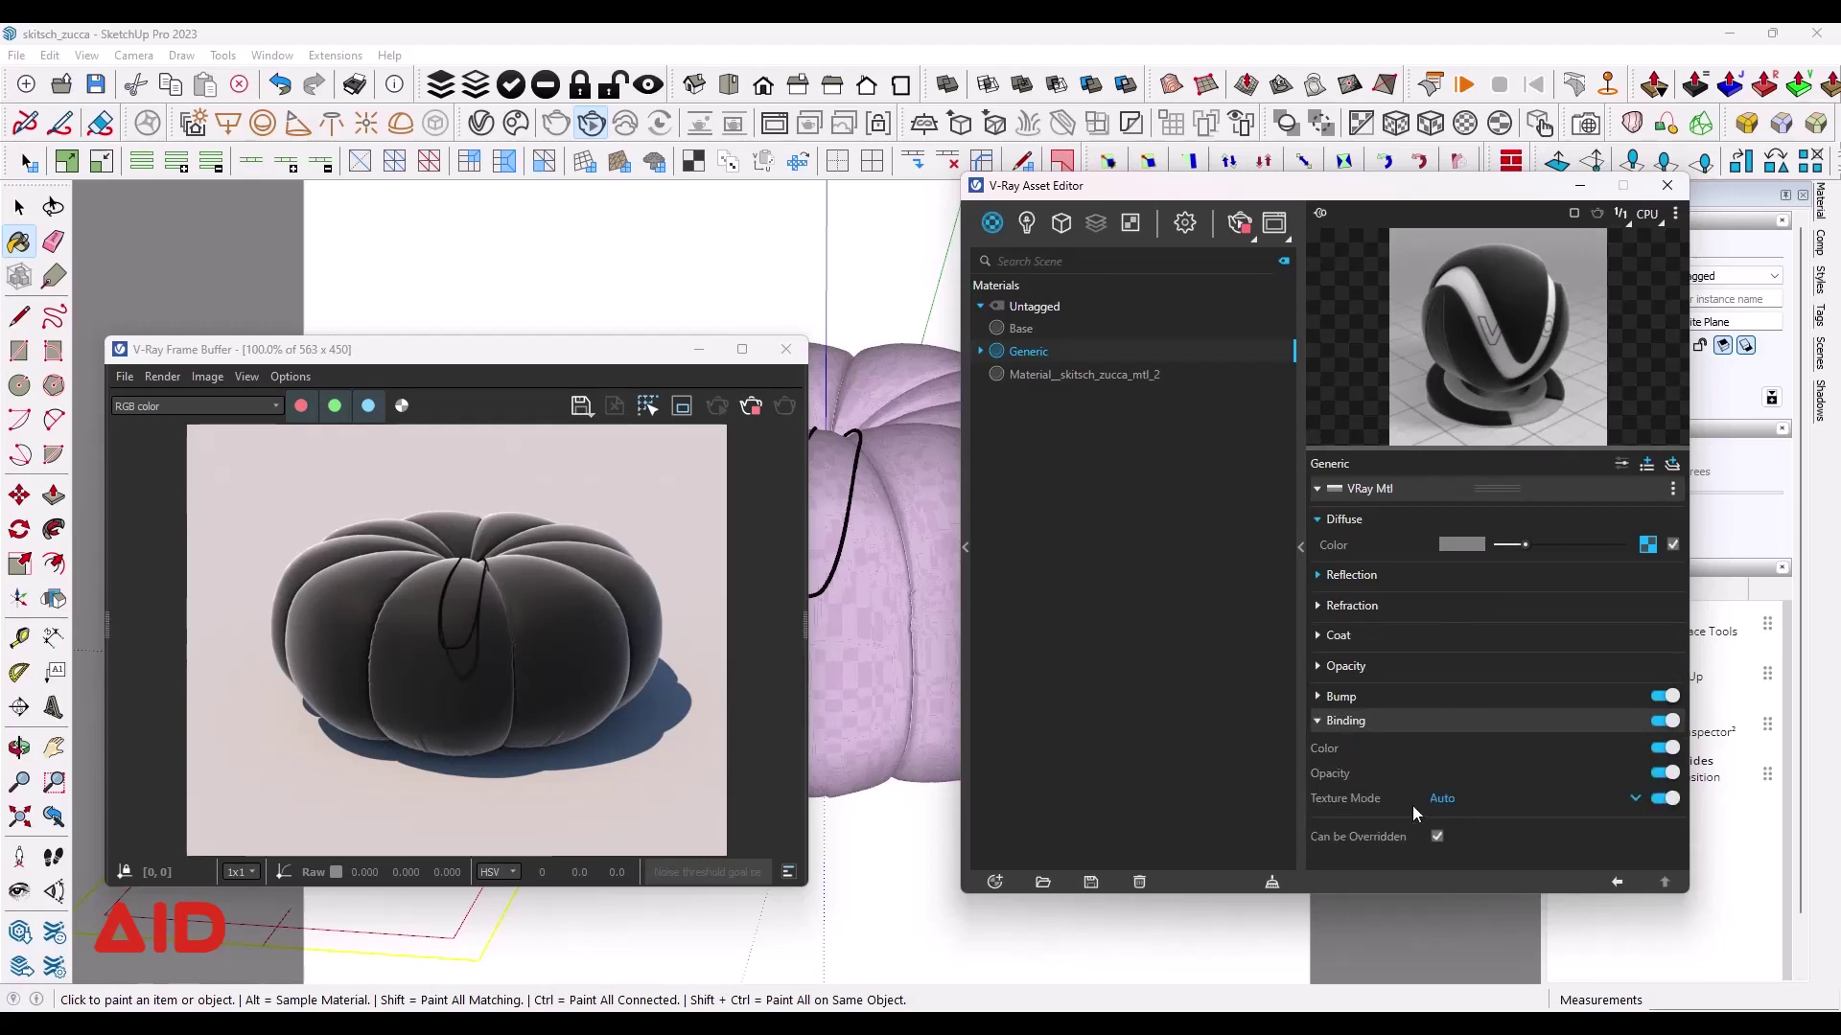
{"action": "left_click", "coordinate": [1445, 800]}
{"action": "left_click", "coordinate": [1451, 774]}
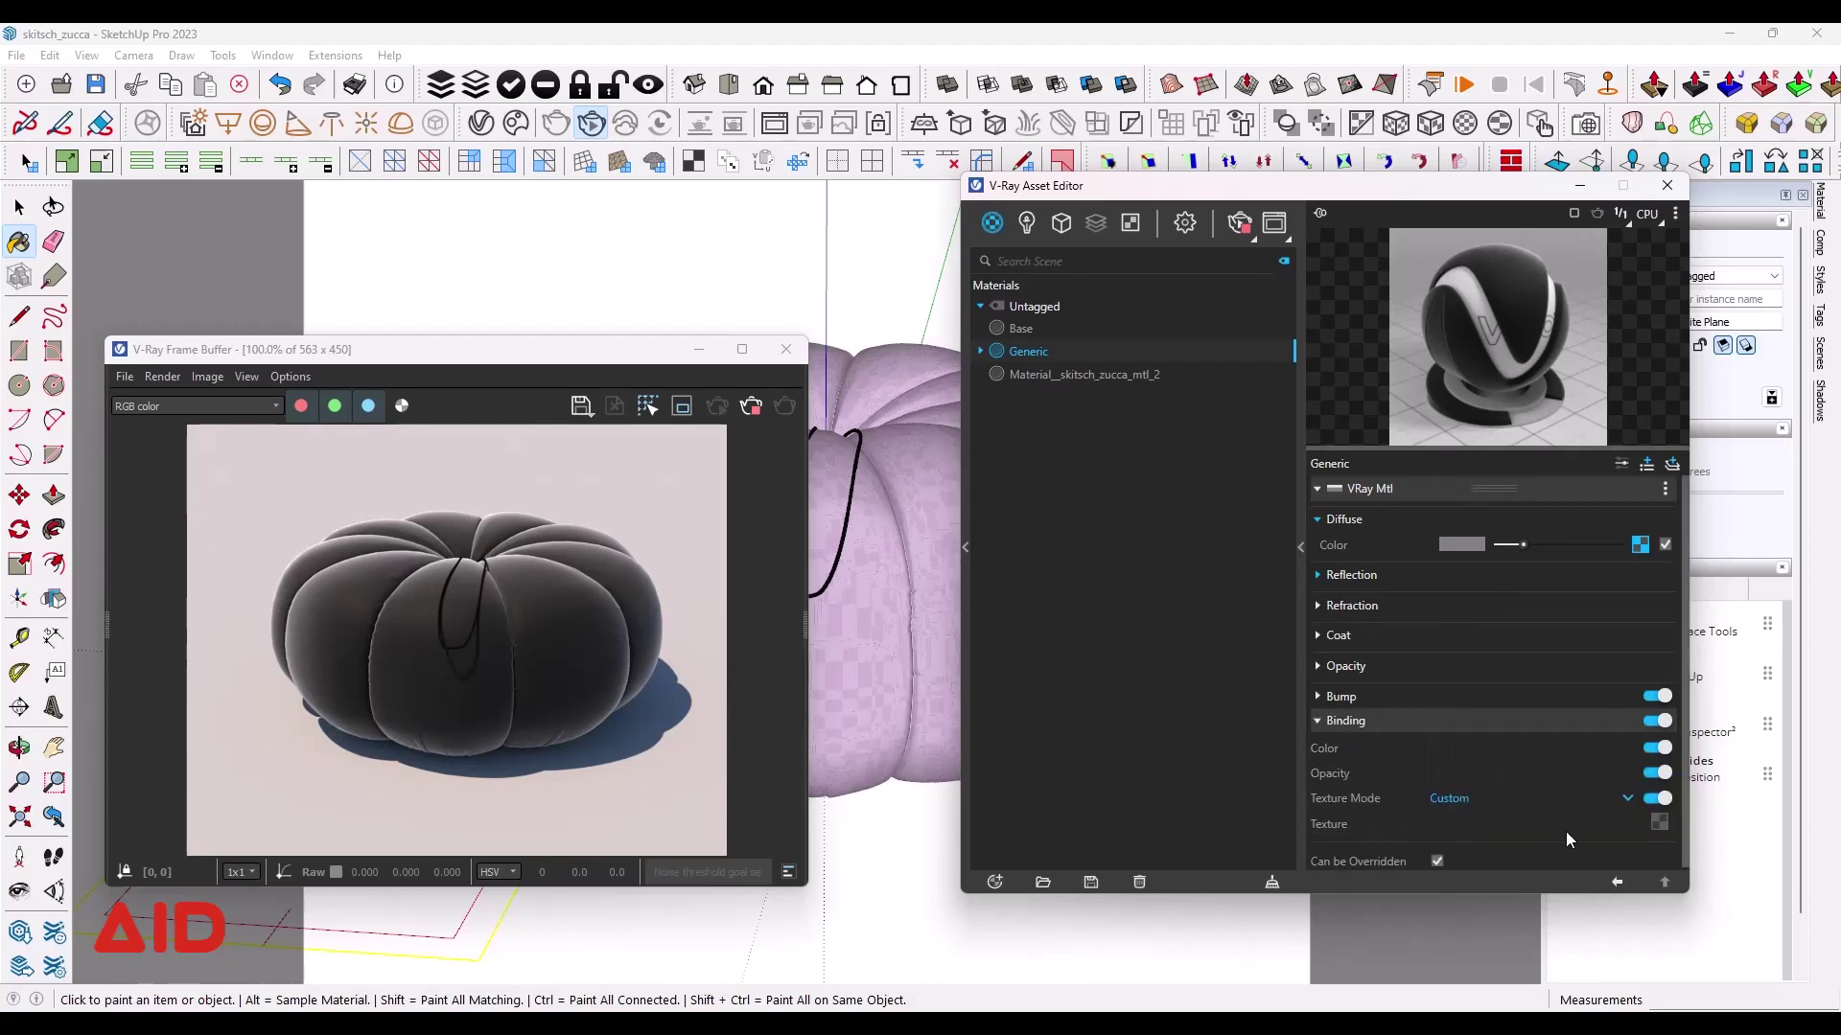
{"action": "left_click", "coordinate": [1656, 822]}
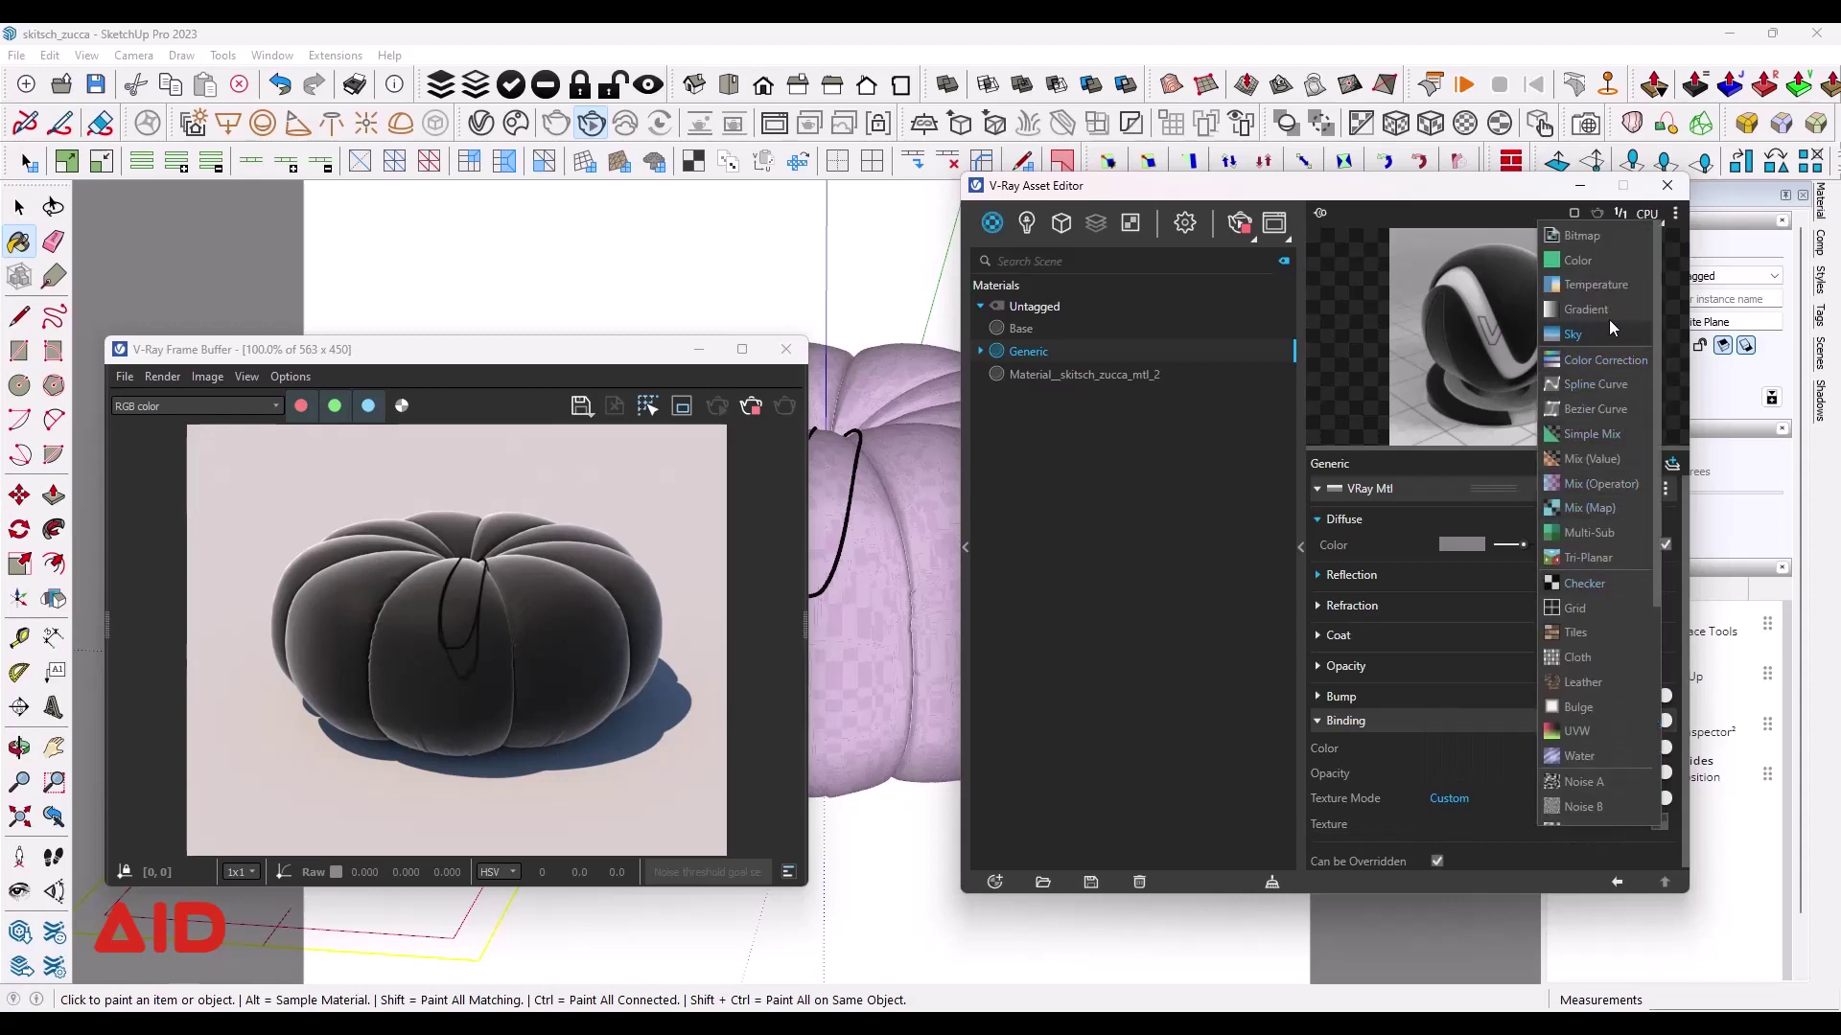
{"action": "left_click", "coordinate": [1580, 262]}
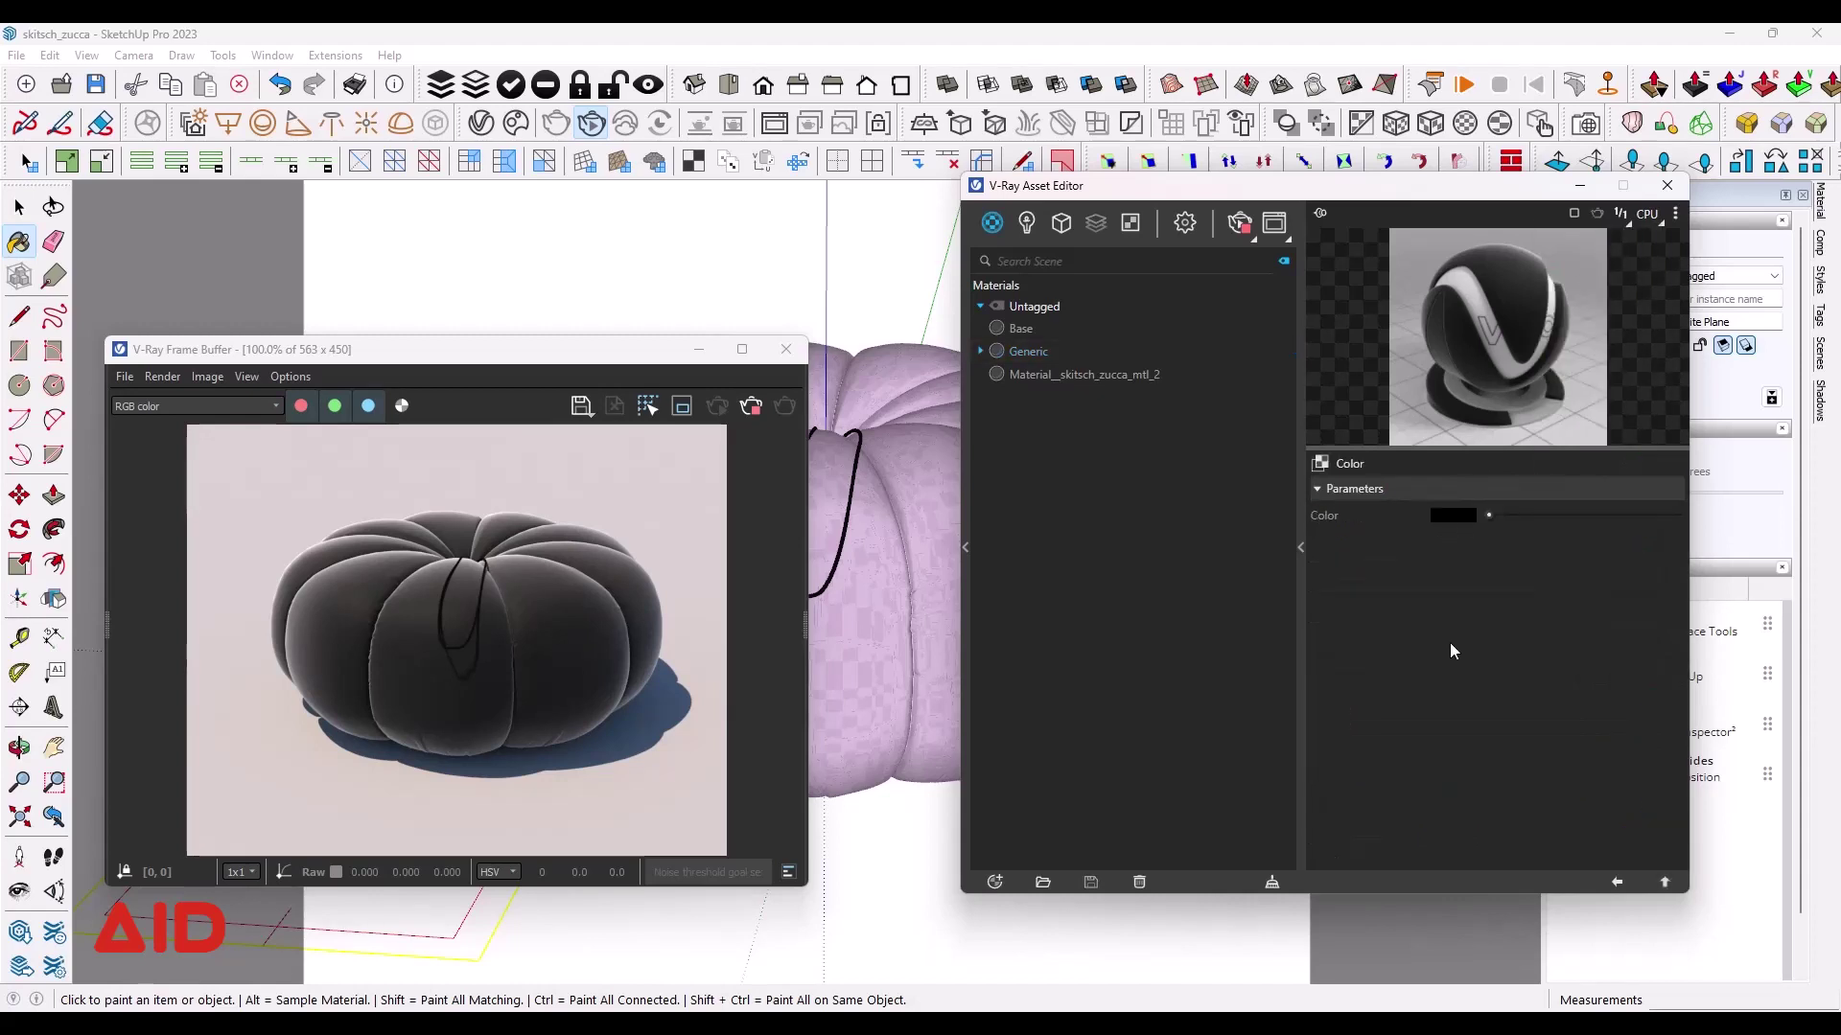
{"action": "left_click", "coordinate": [1616, 882]}
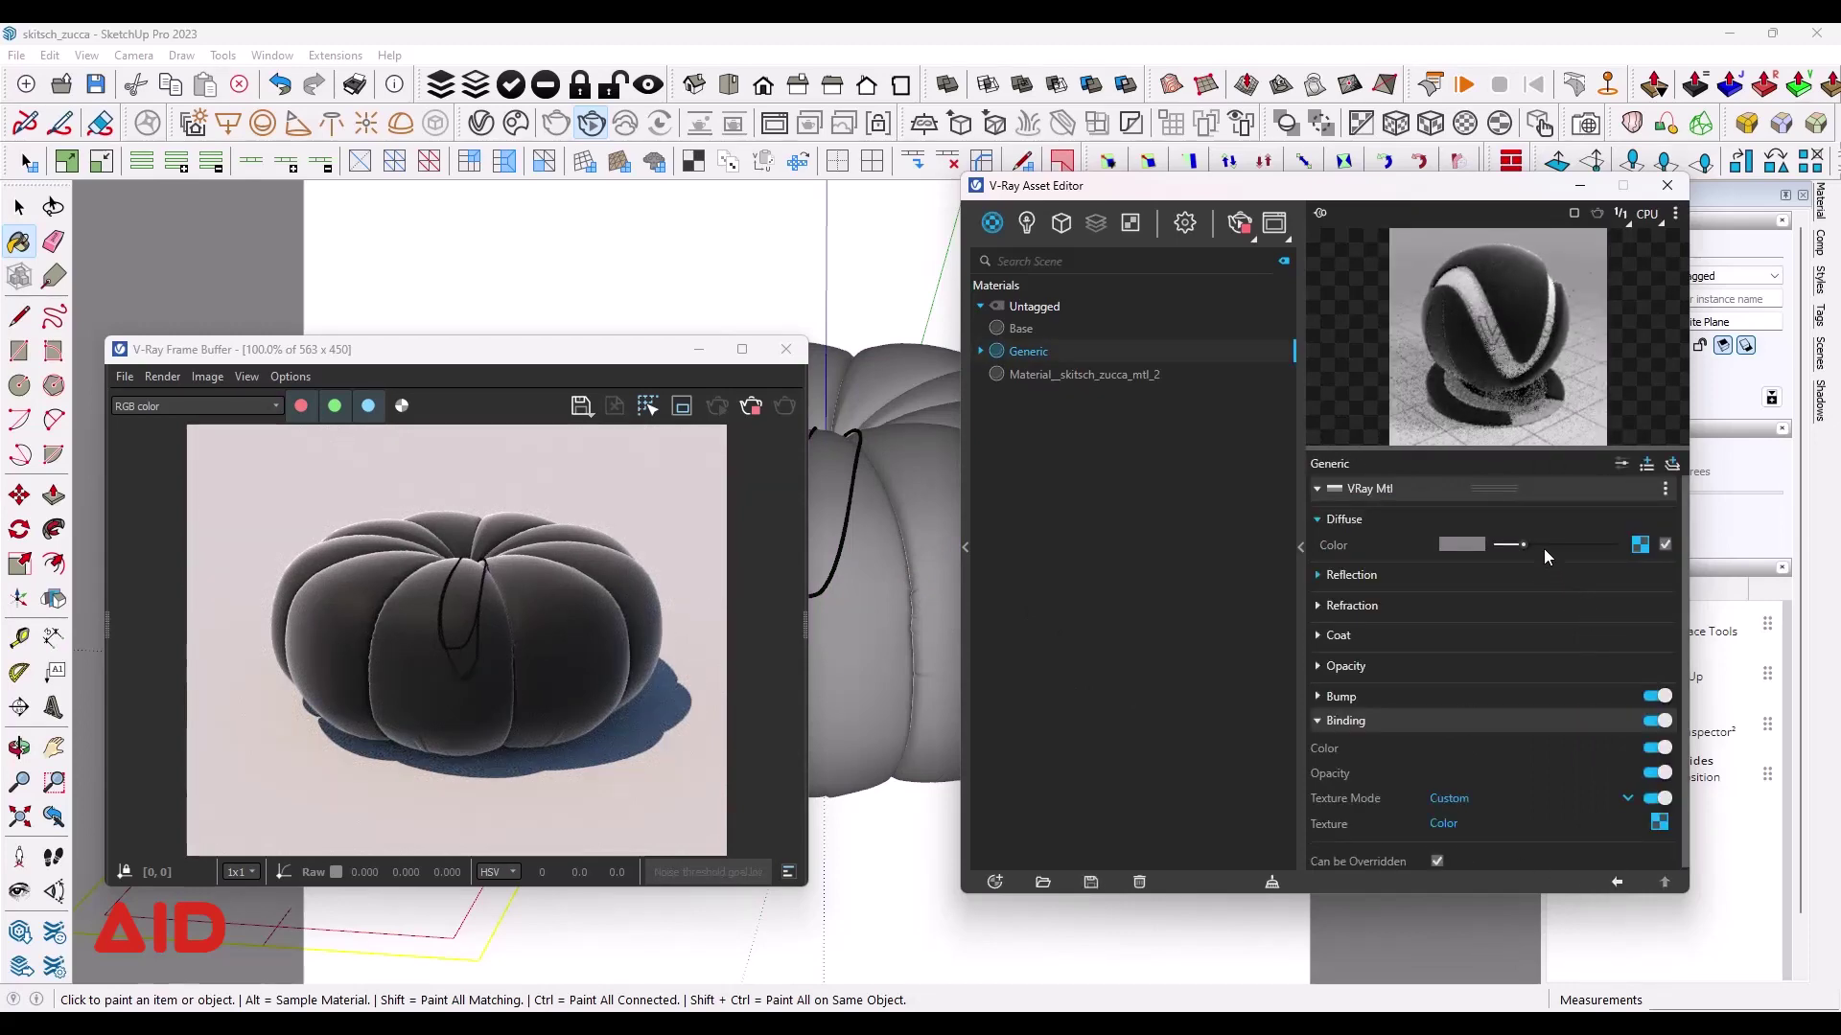
Step: Darken the diffuse colour and add a new Generic material
{"action": "left_click_drag", "start_coordinate": [1522, 543], "coordinate": [1502, 545]}
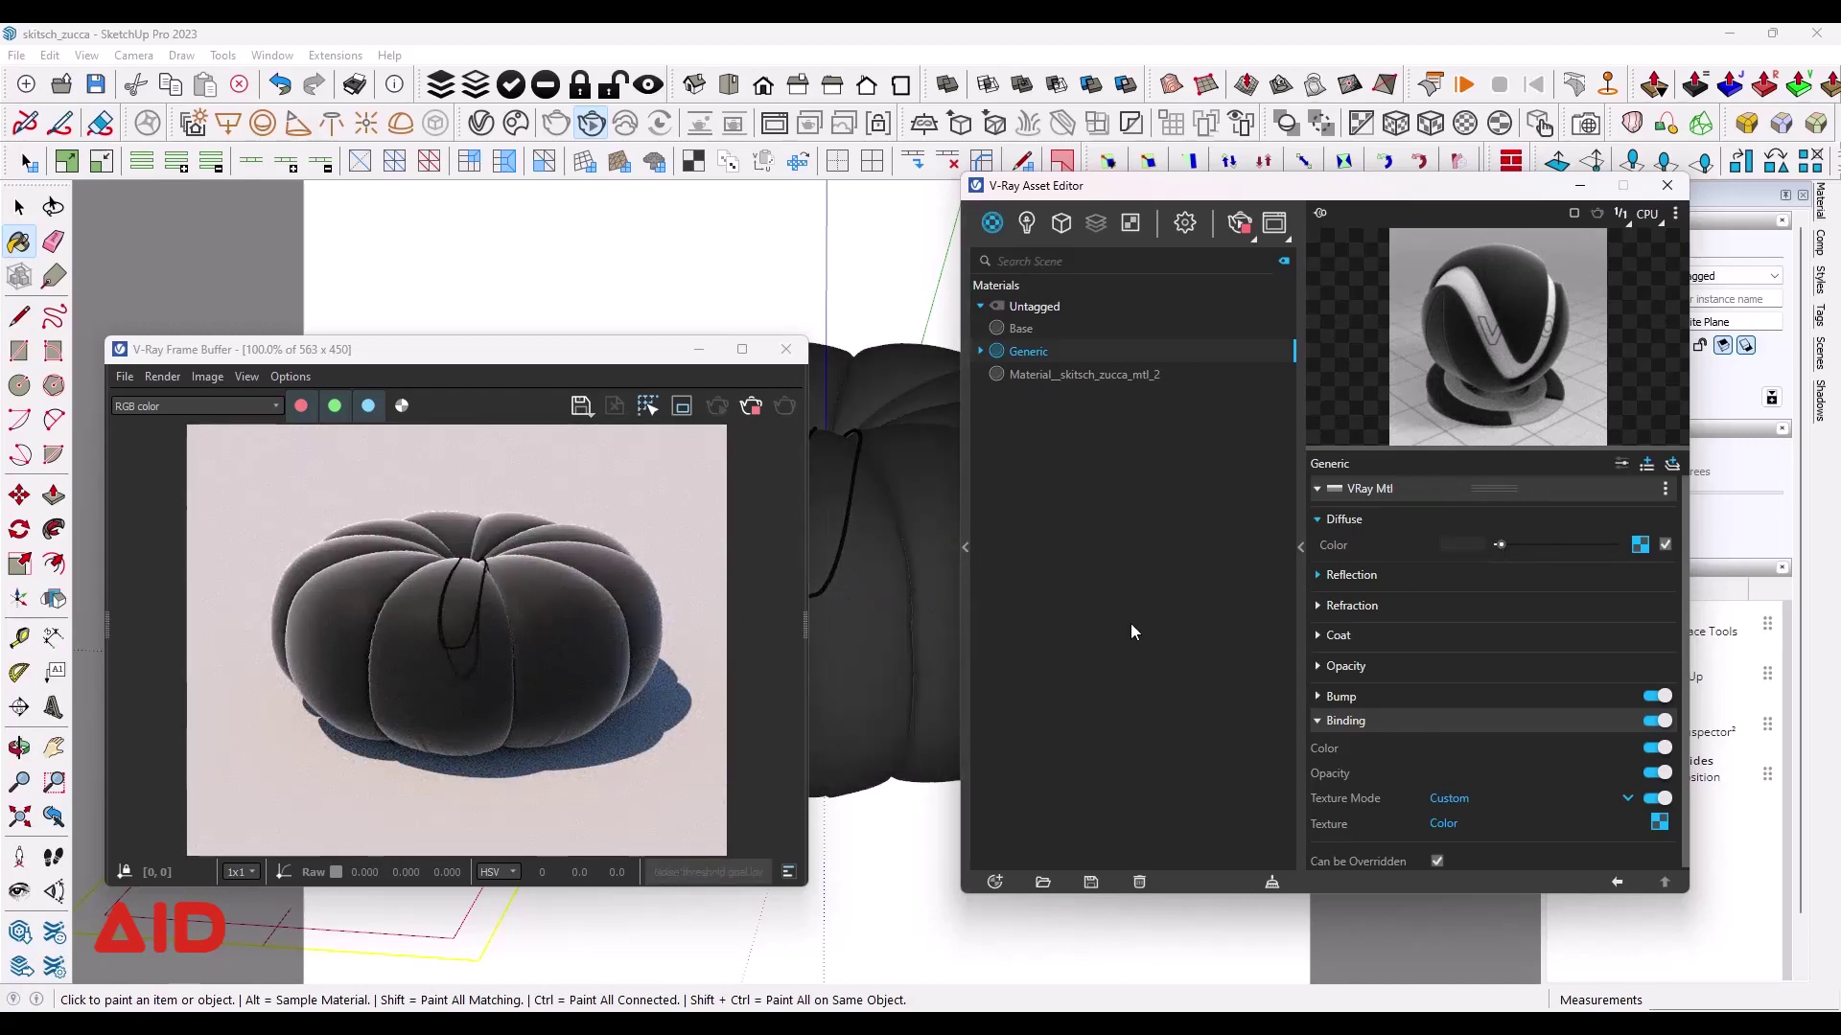
{"action": "left_click", "coordinate": [995, 882]}
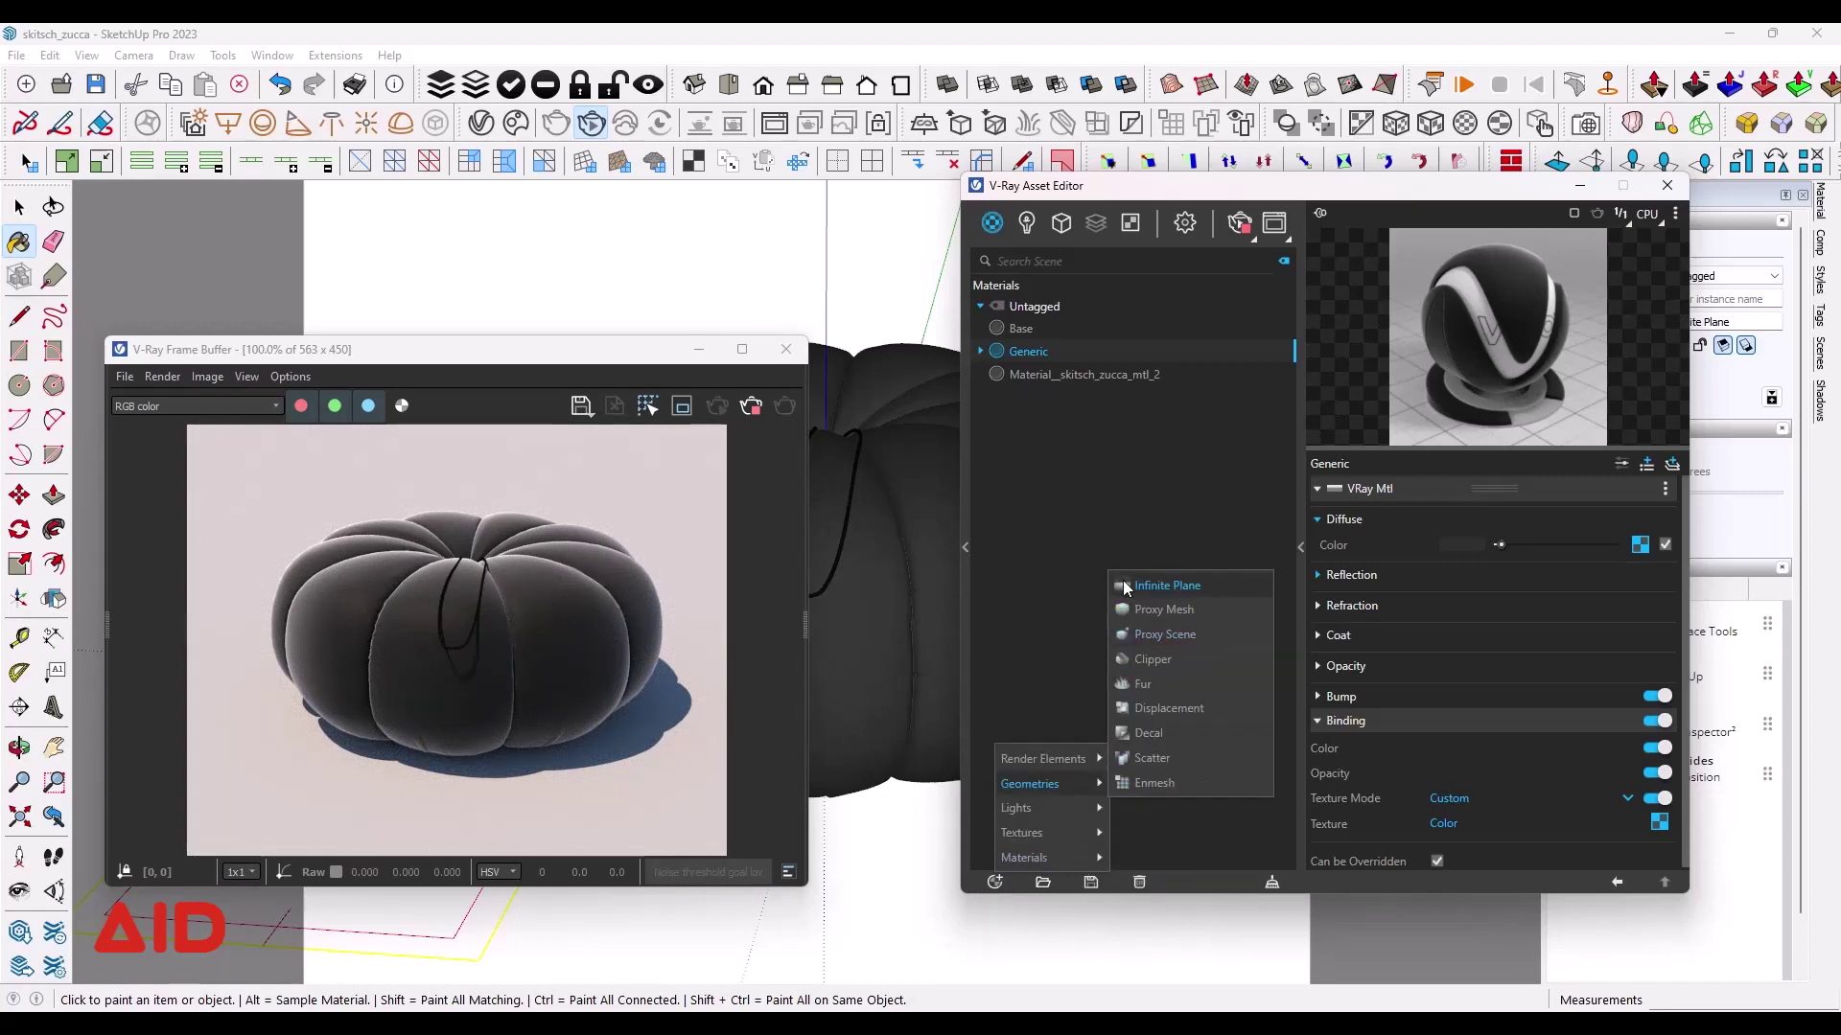
{"action": "mouse_move", "coordinate": [1024, 857]}
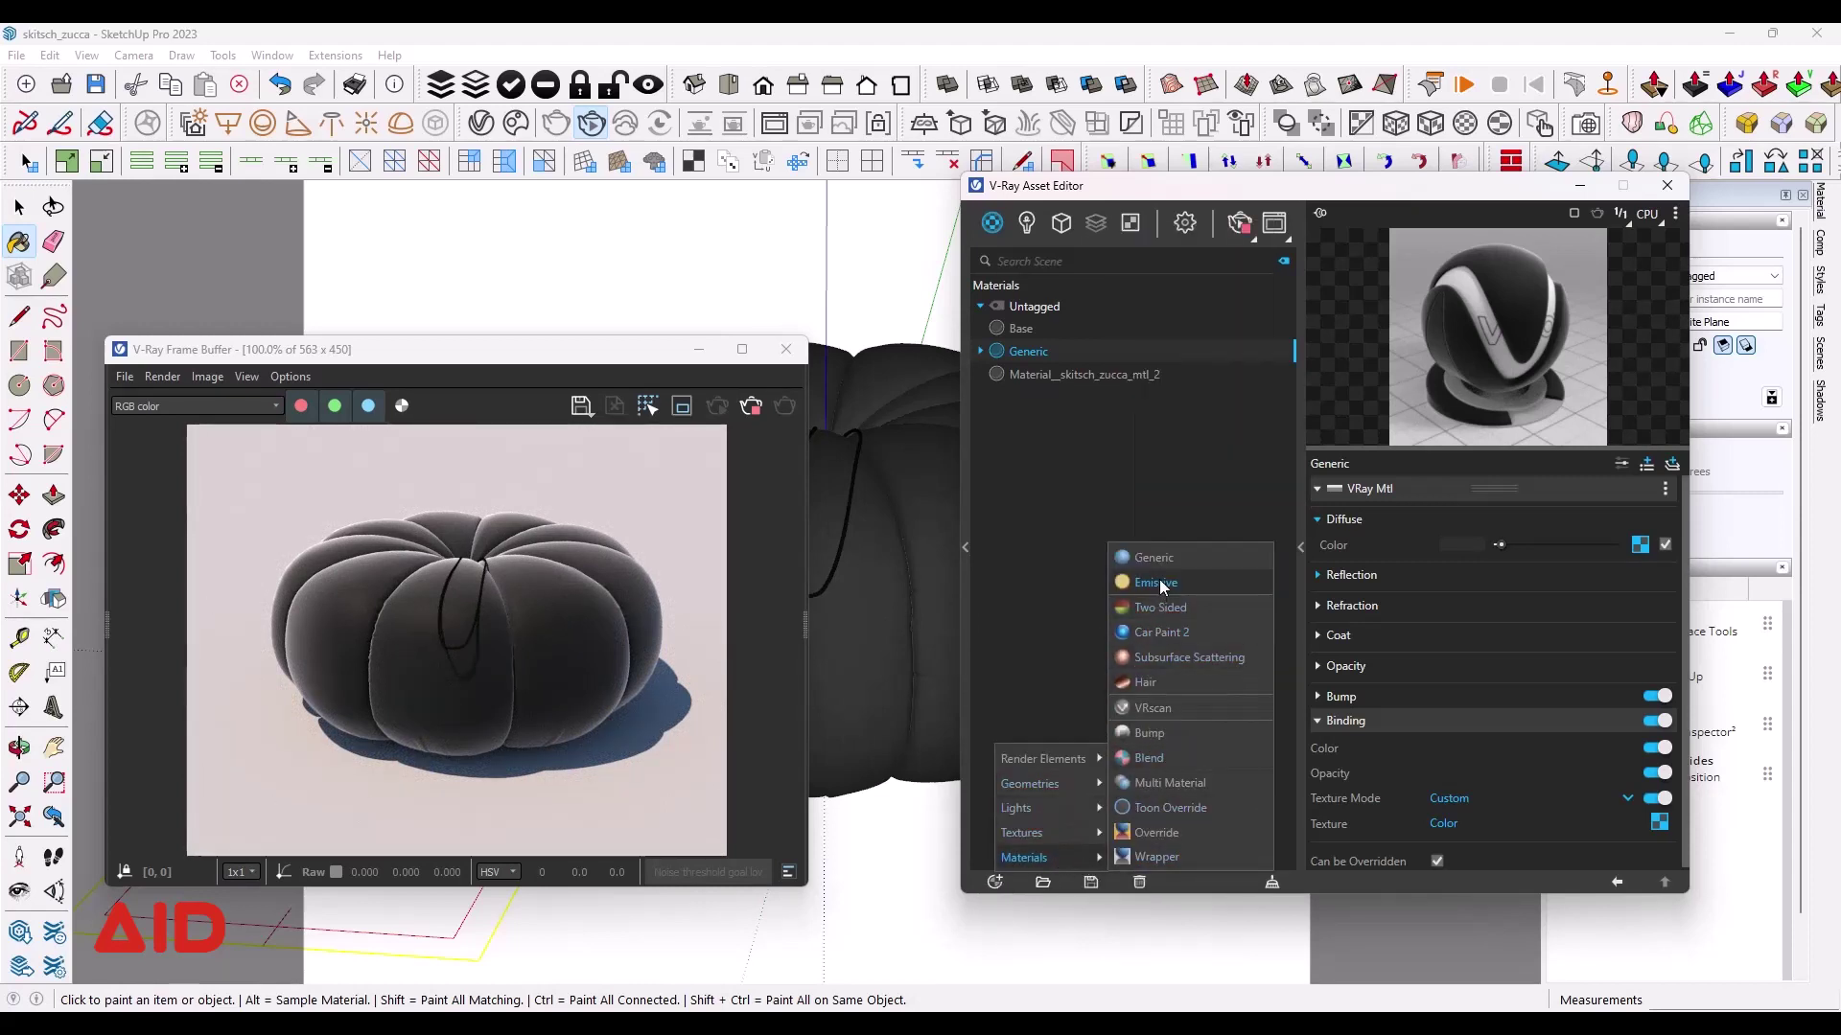
{"action": "left_click", "coordinate": [1160, 559]}
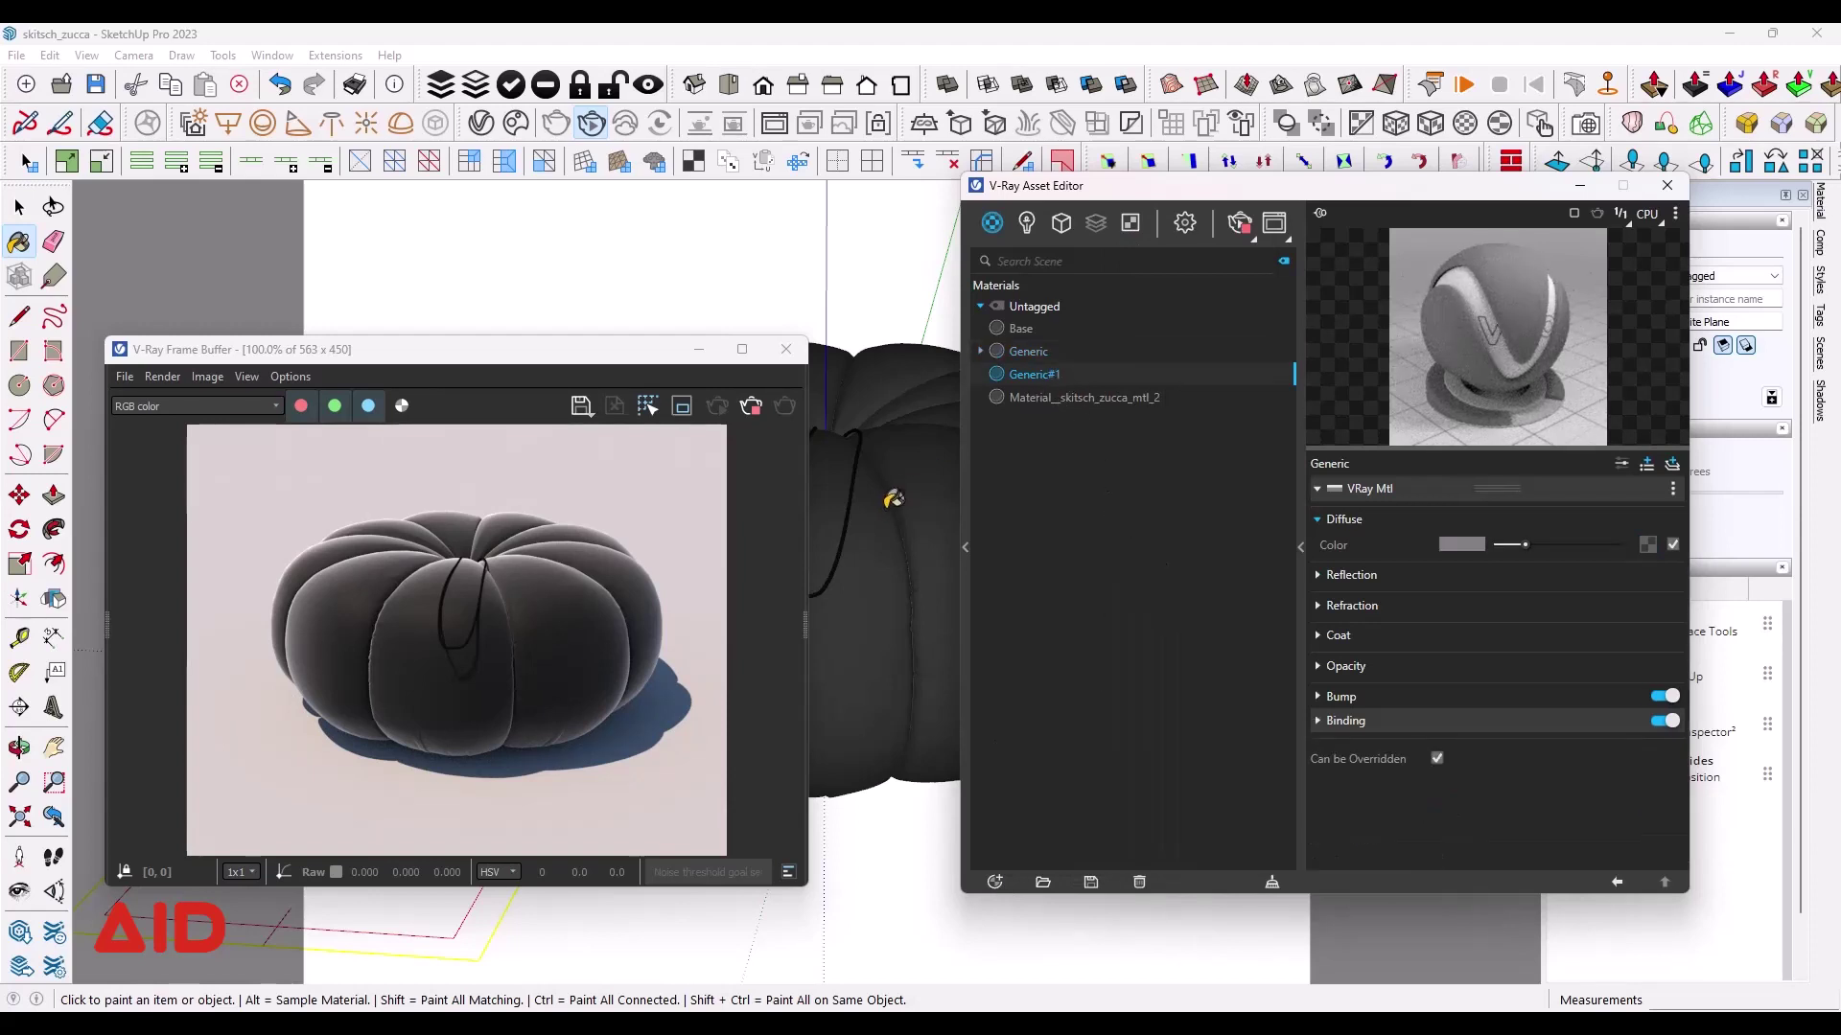
Step: Hide the ground plane under the pumpkin
{"action": "left_click", "coordinate": [20, 208]}
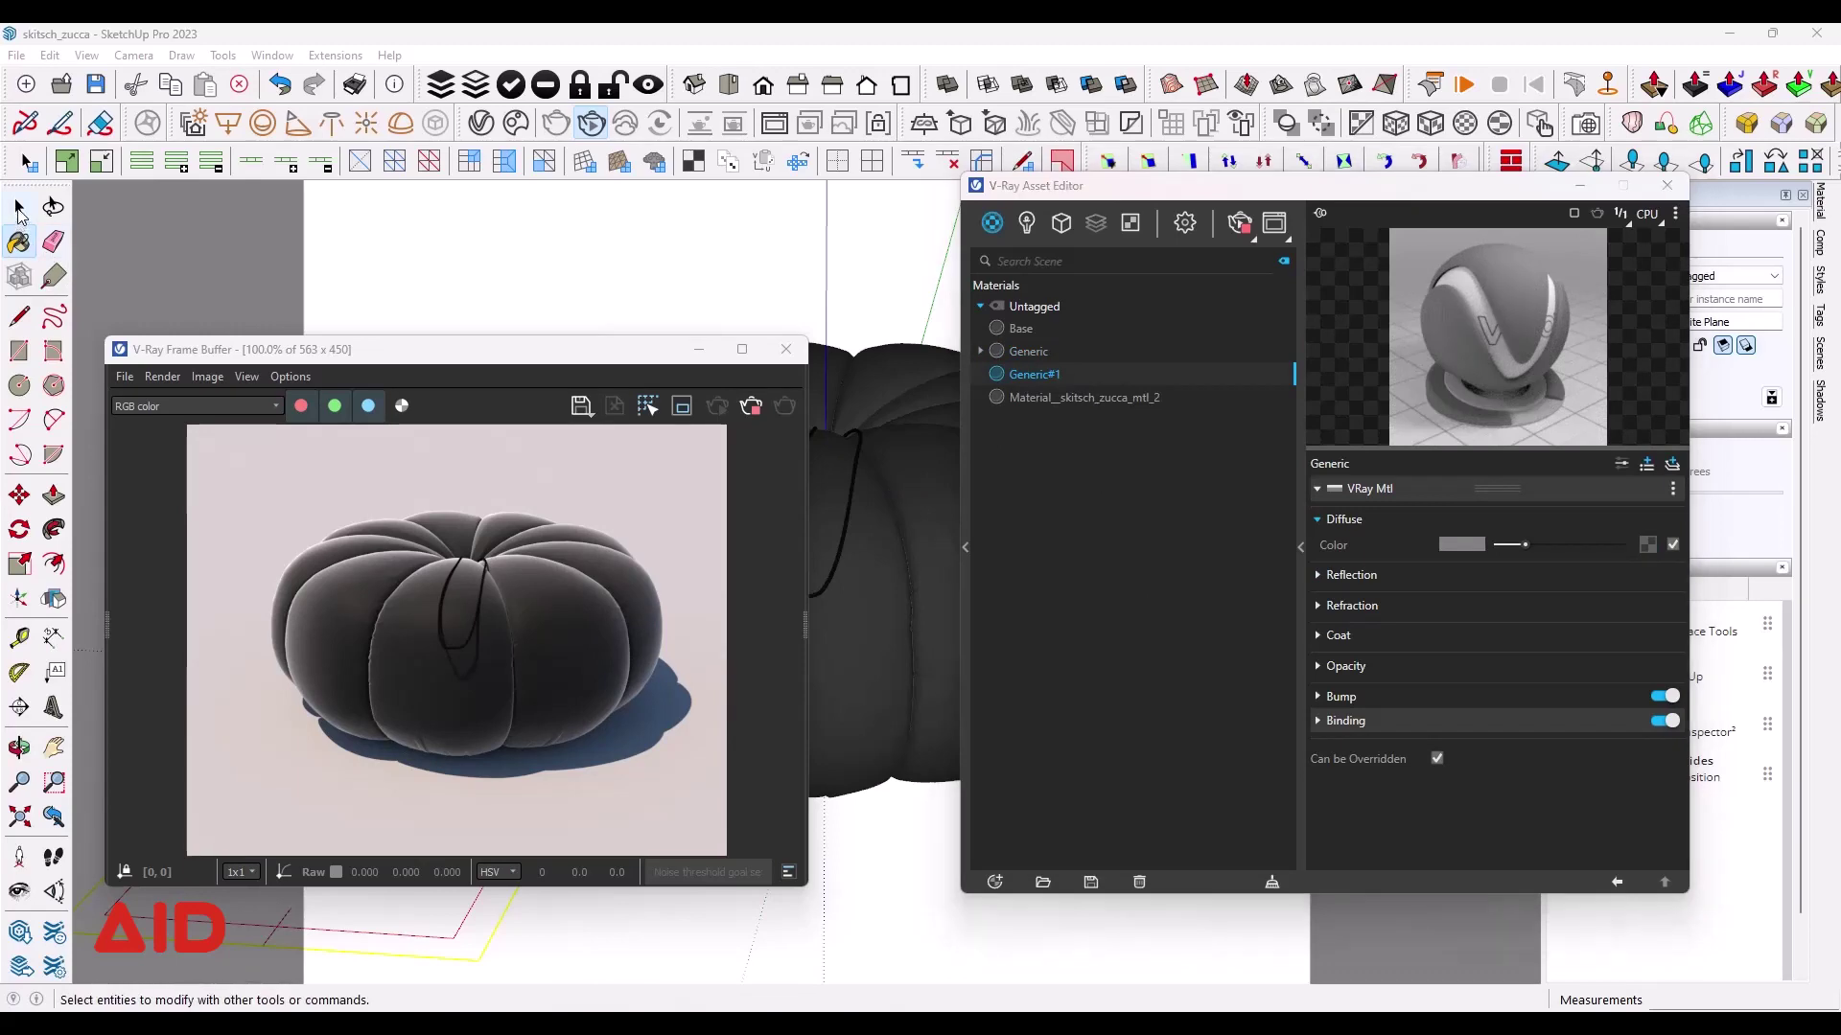
{"action": "key", "text": "space"}
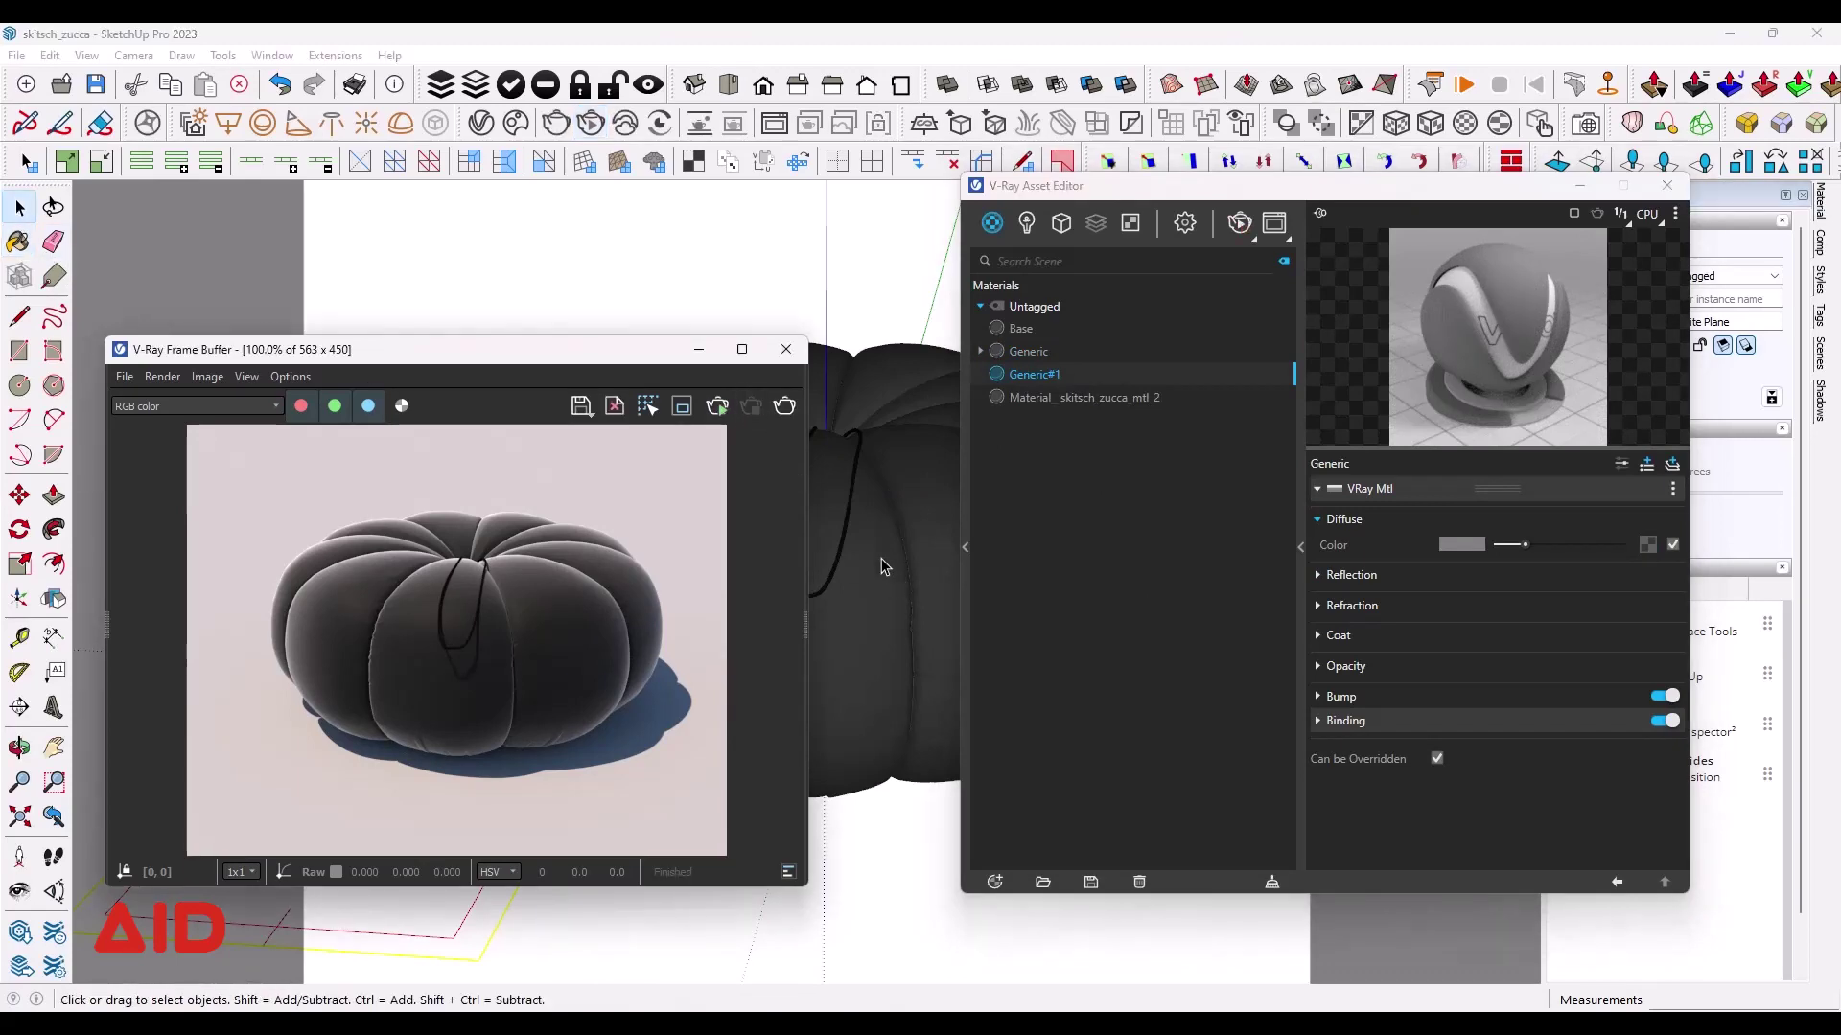
{"action": "left_click", "coordinate": [882, 566]}
{"action": "key", "text": "h"}
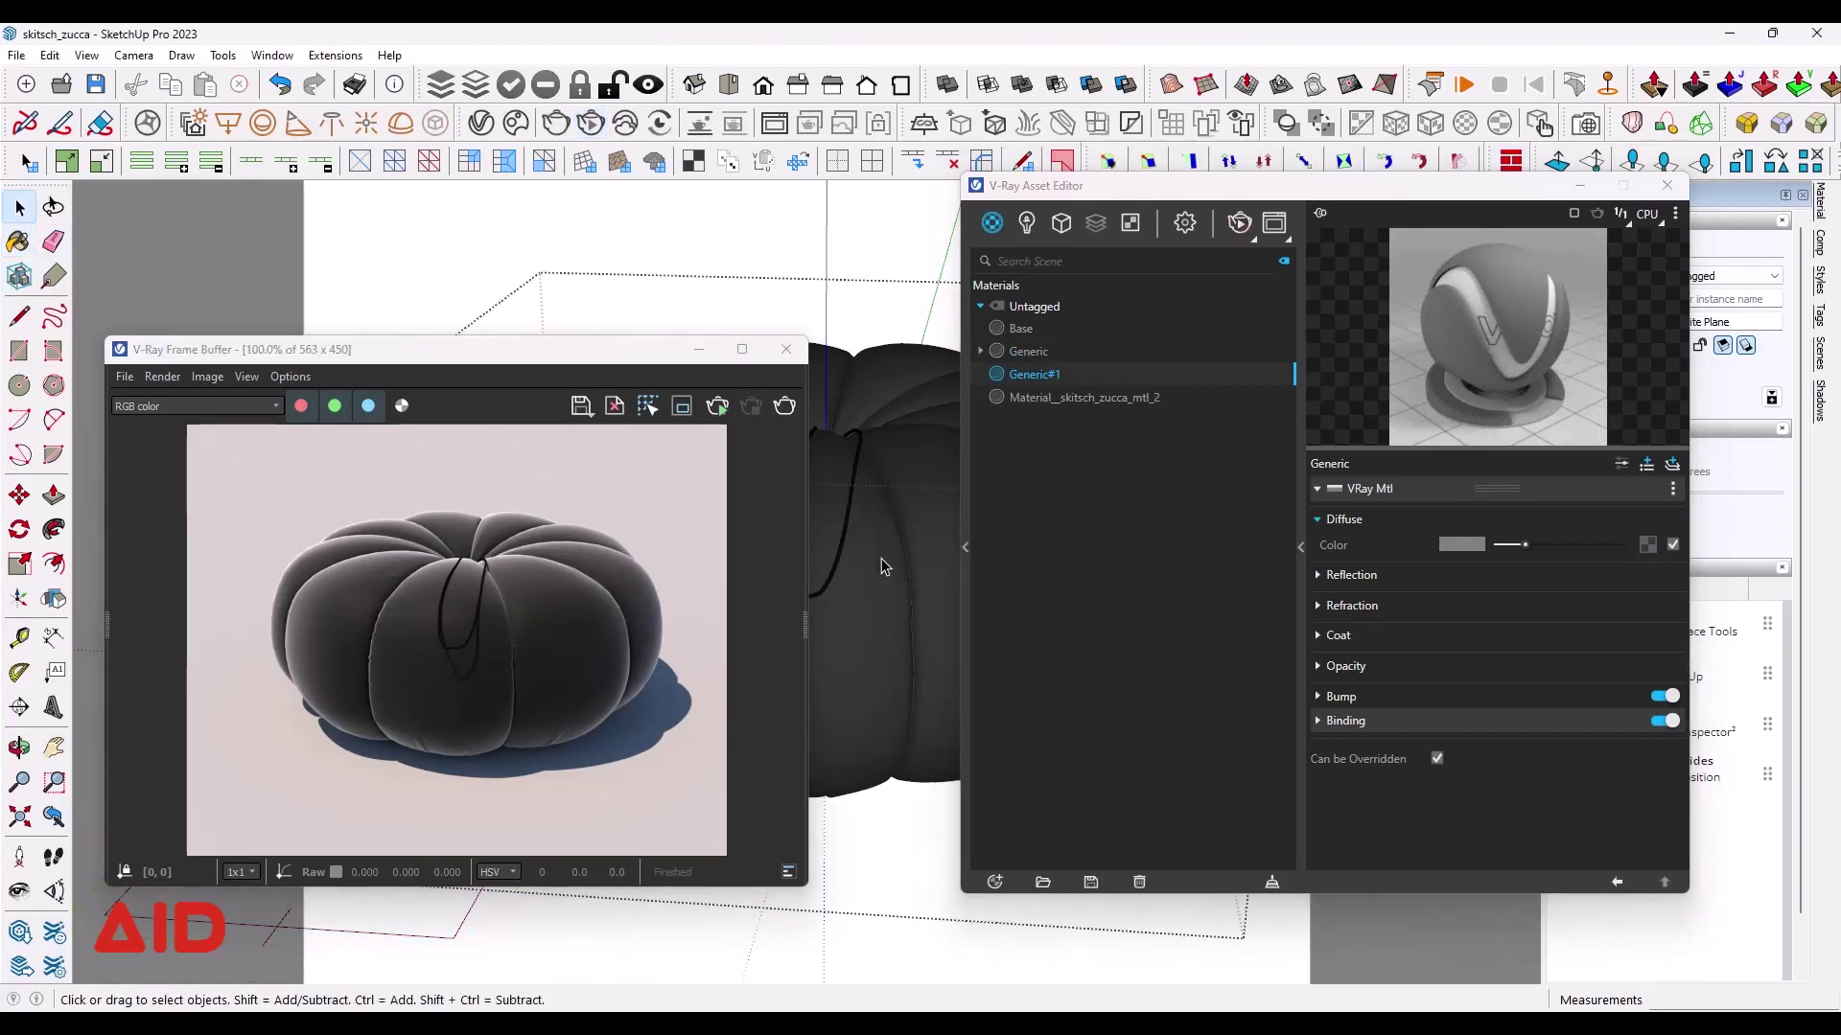
Step: Paint the pumpkin pouf with the Generic#1 material
{"action": "left_click", "coordinate": [882, 566]}
{"action": "key", "text": "b"}
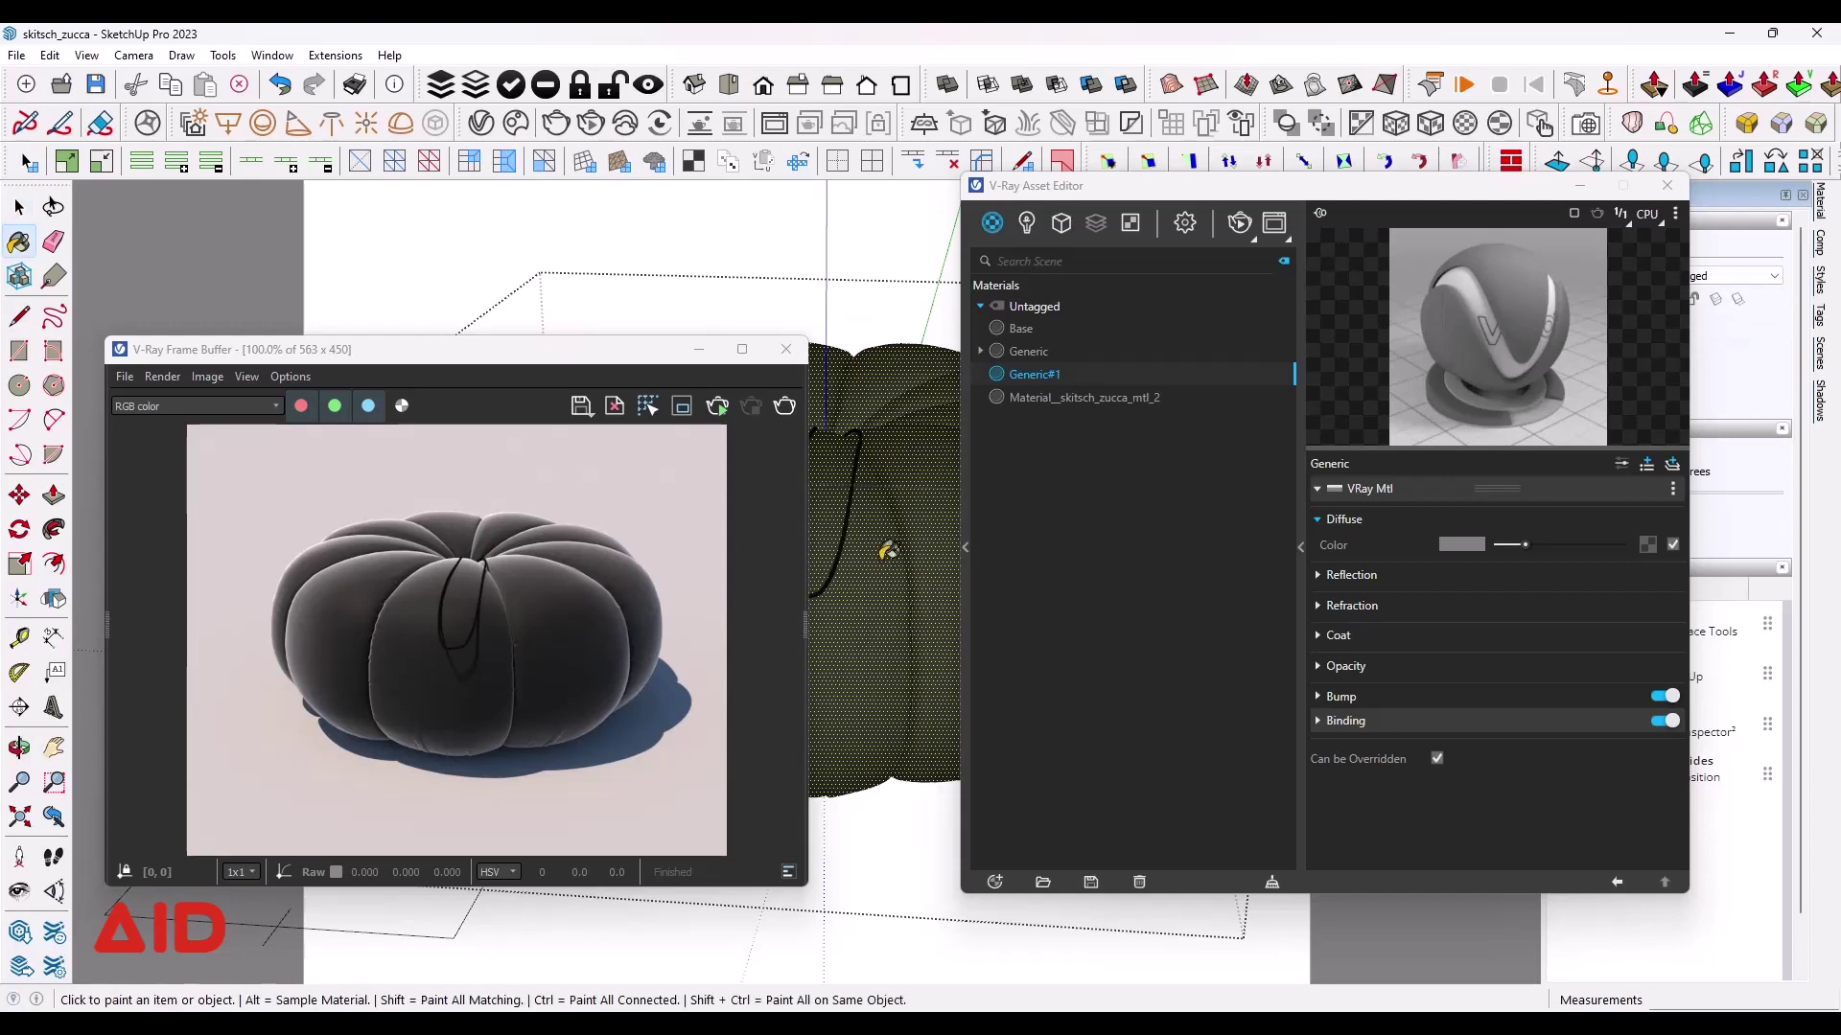
{"action": "left_click", "coordinate": [884, 568]}
{"action": "key", "text": "space"}
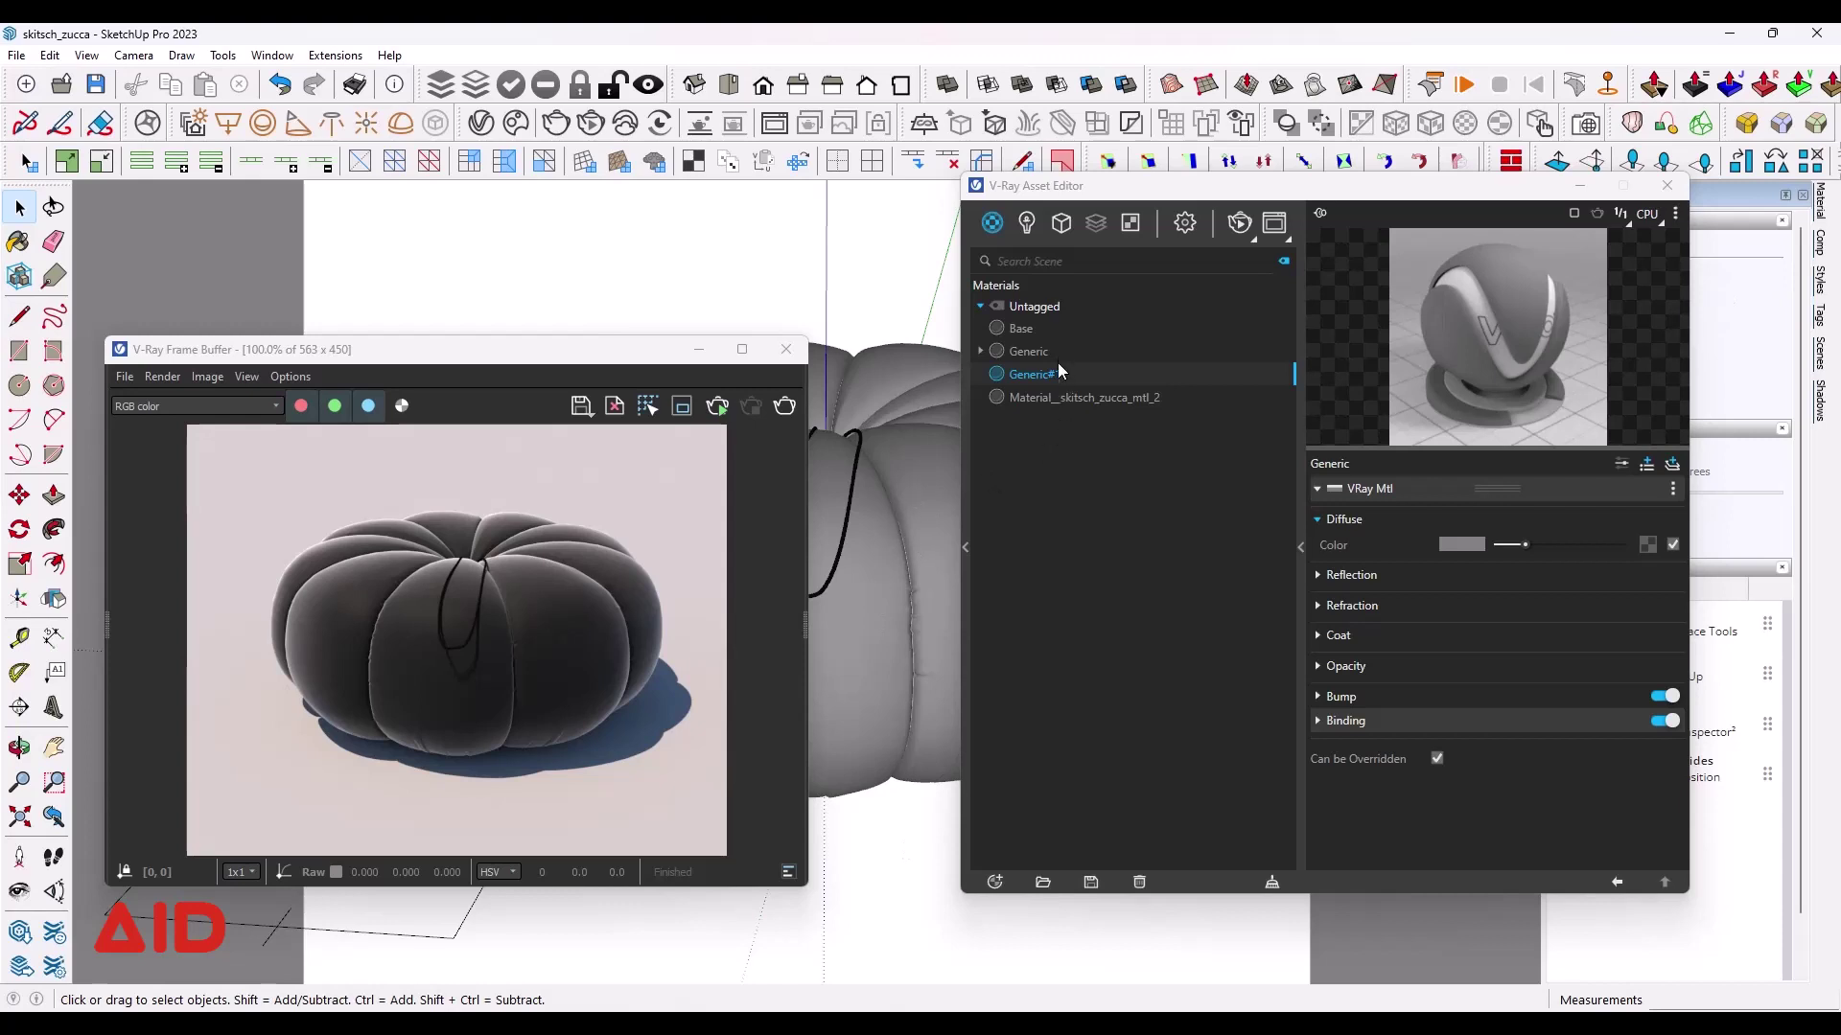
Step: Start the interactive render and darken Generic#1's diffuse colour to nearly black
{"action": "left_click", "coordinate": [716, 406]}
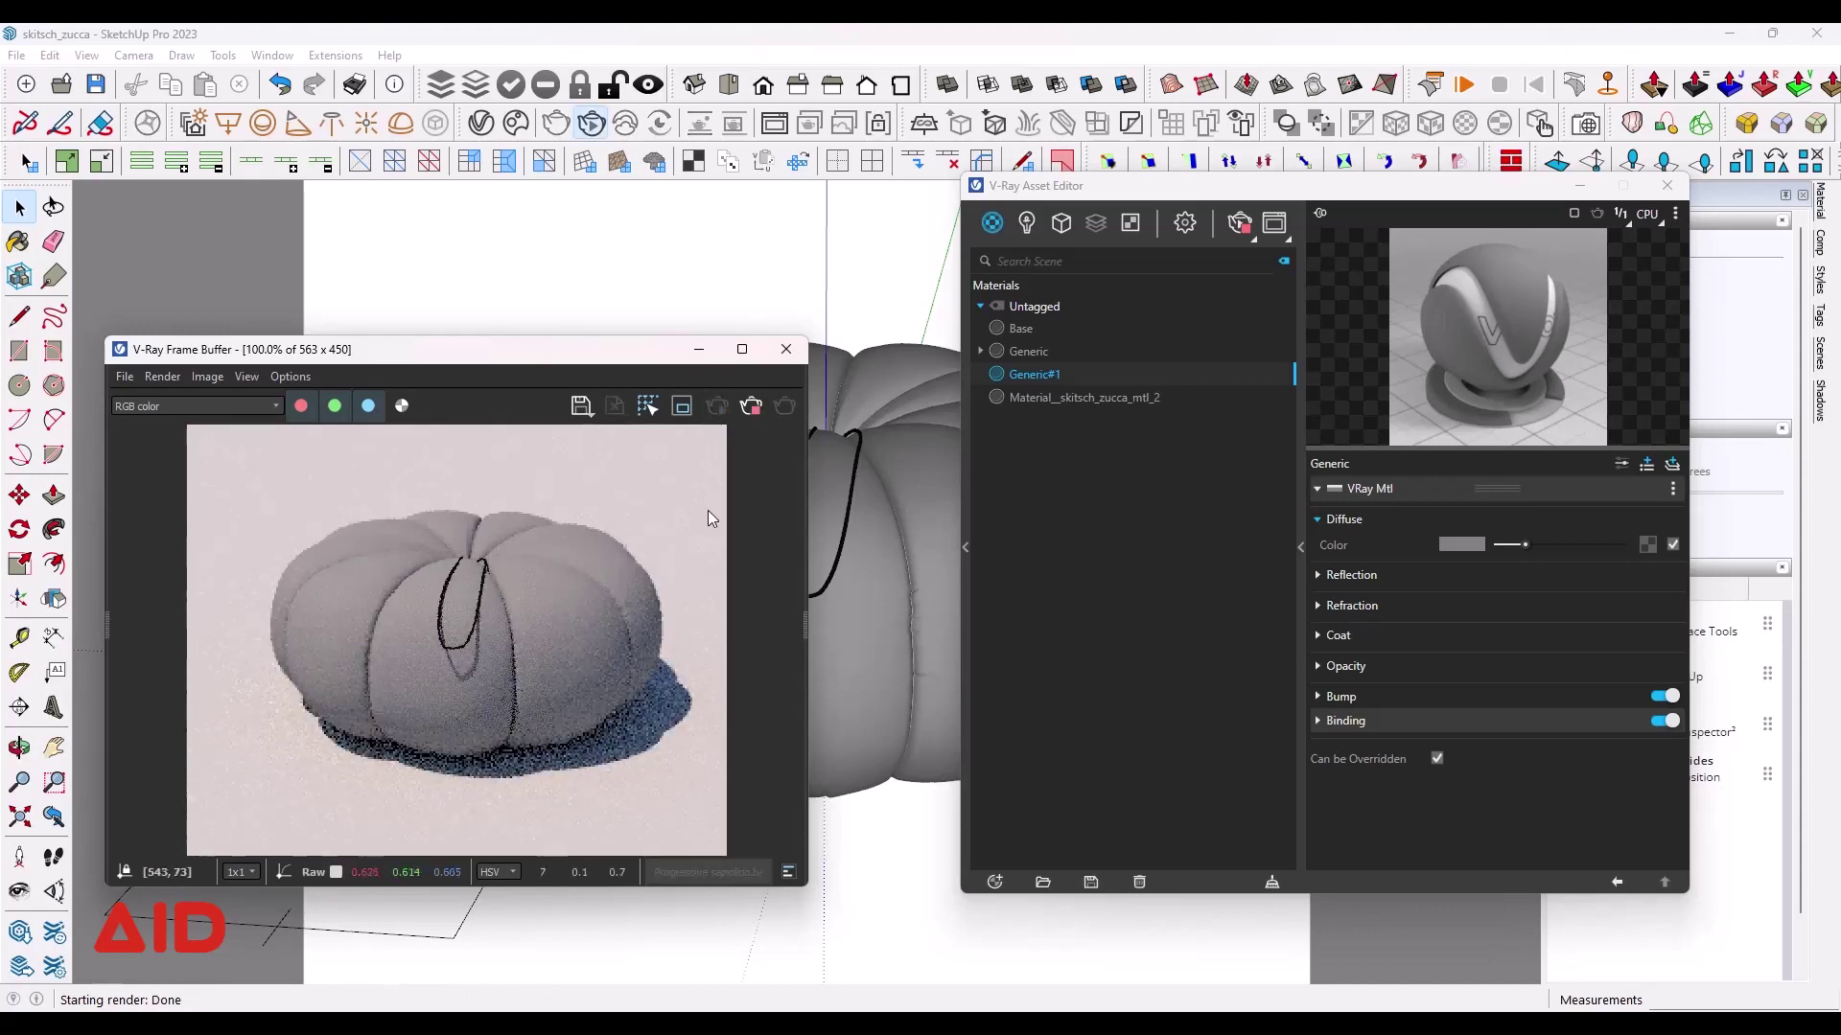
{"action": "double_click", "coordinate": [1076, 380]}
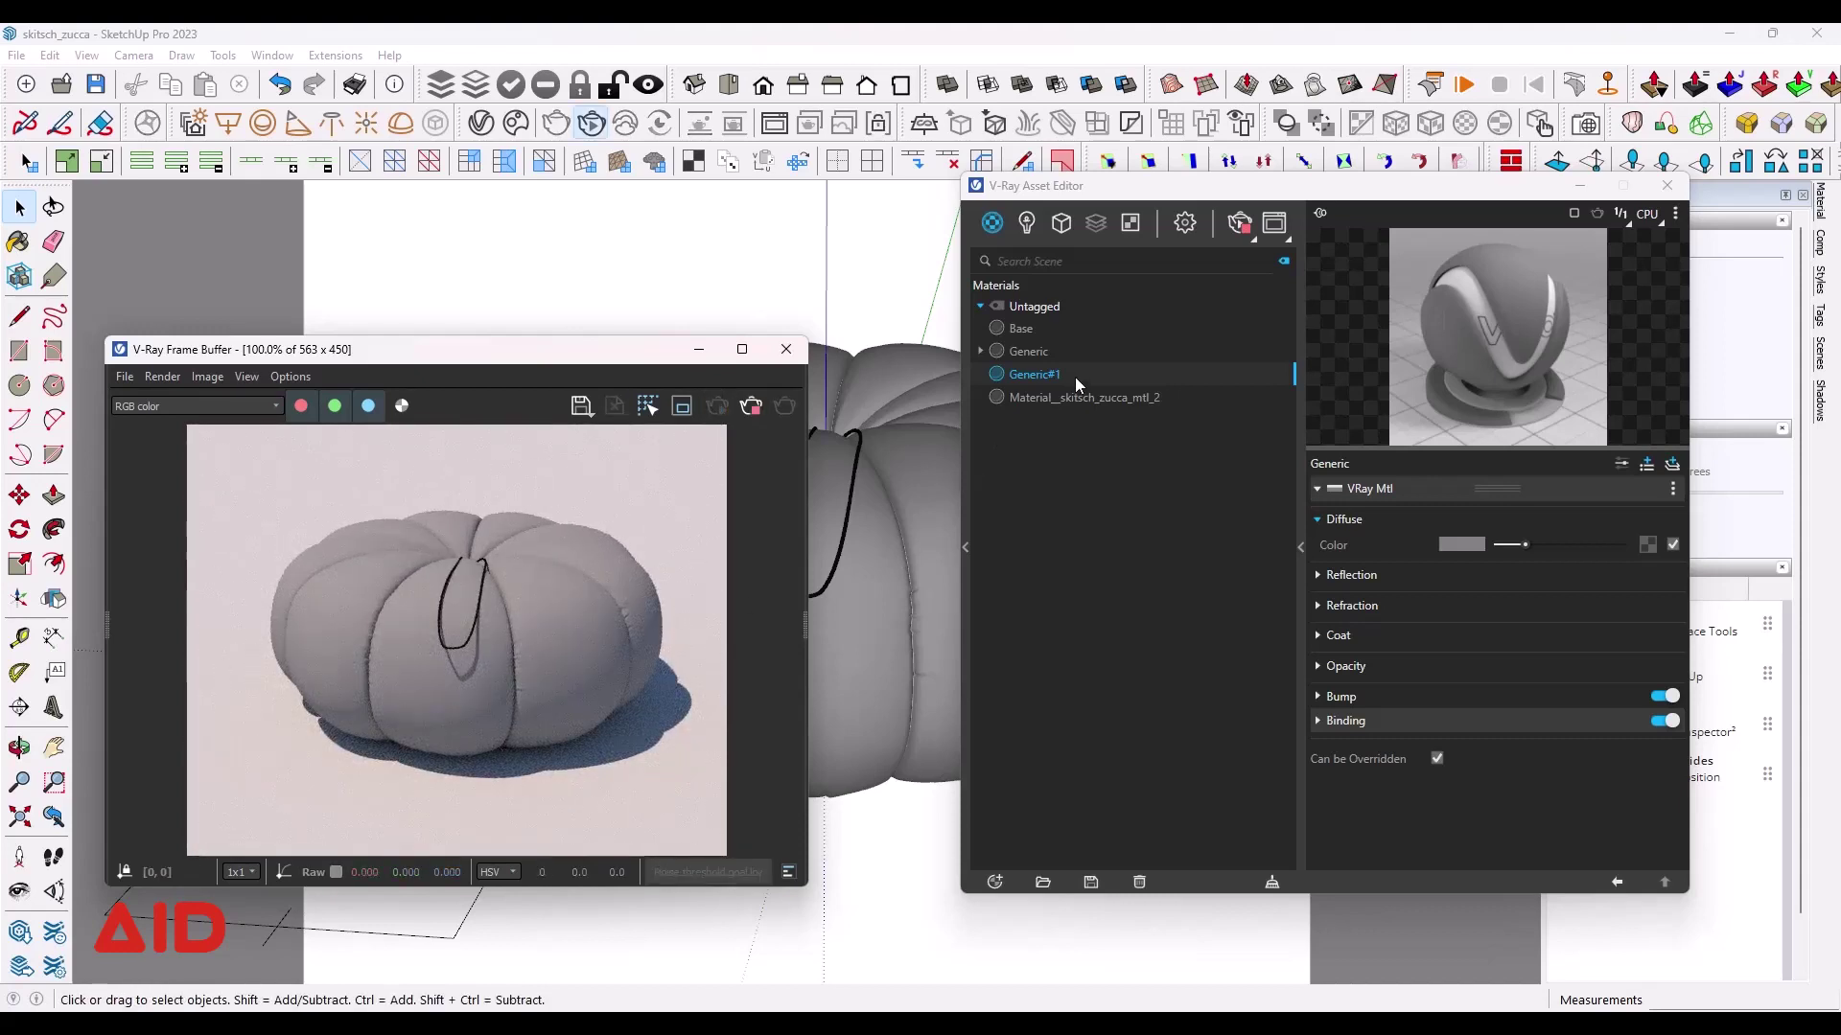
{"action": "left_click_drag", "start_coordinate": [1522, 542], "coordinate": [1506, 543]}
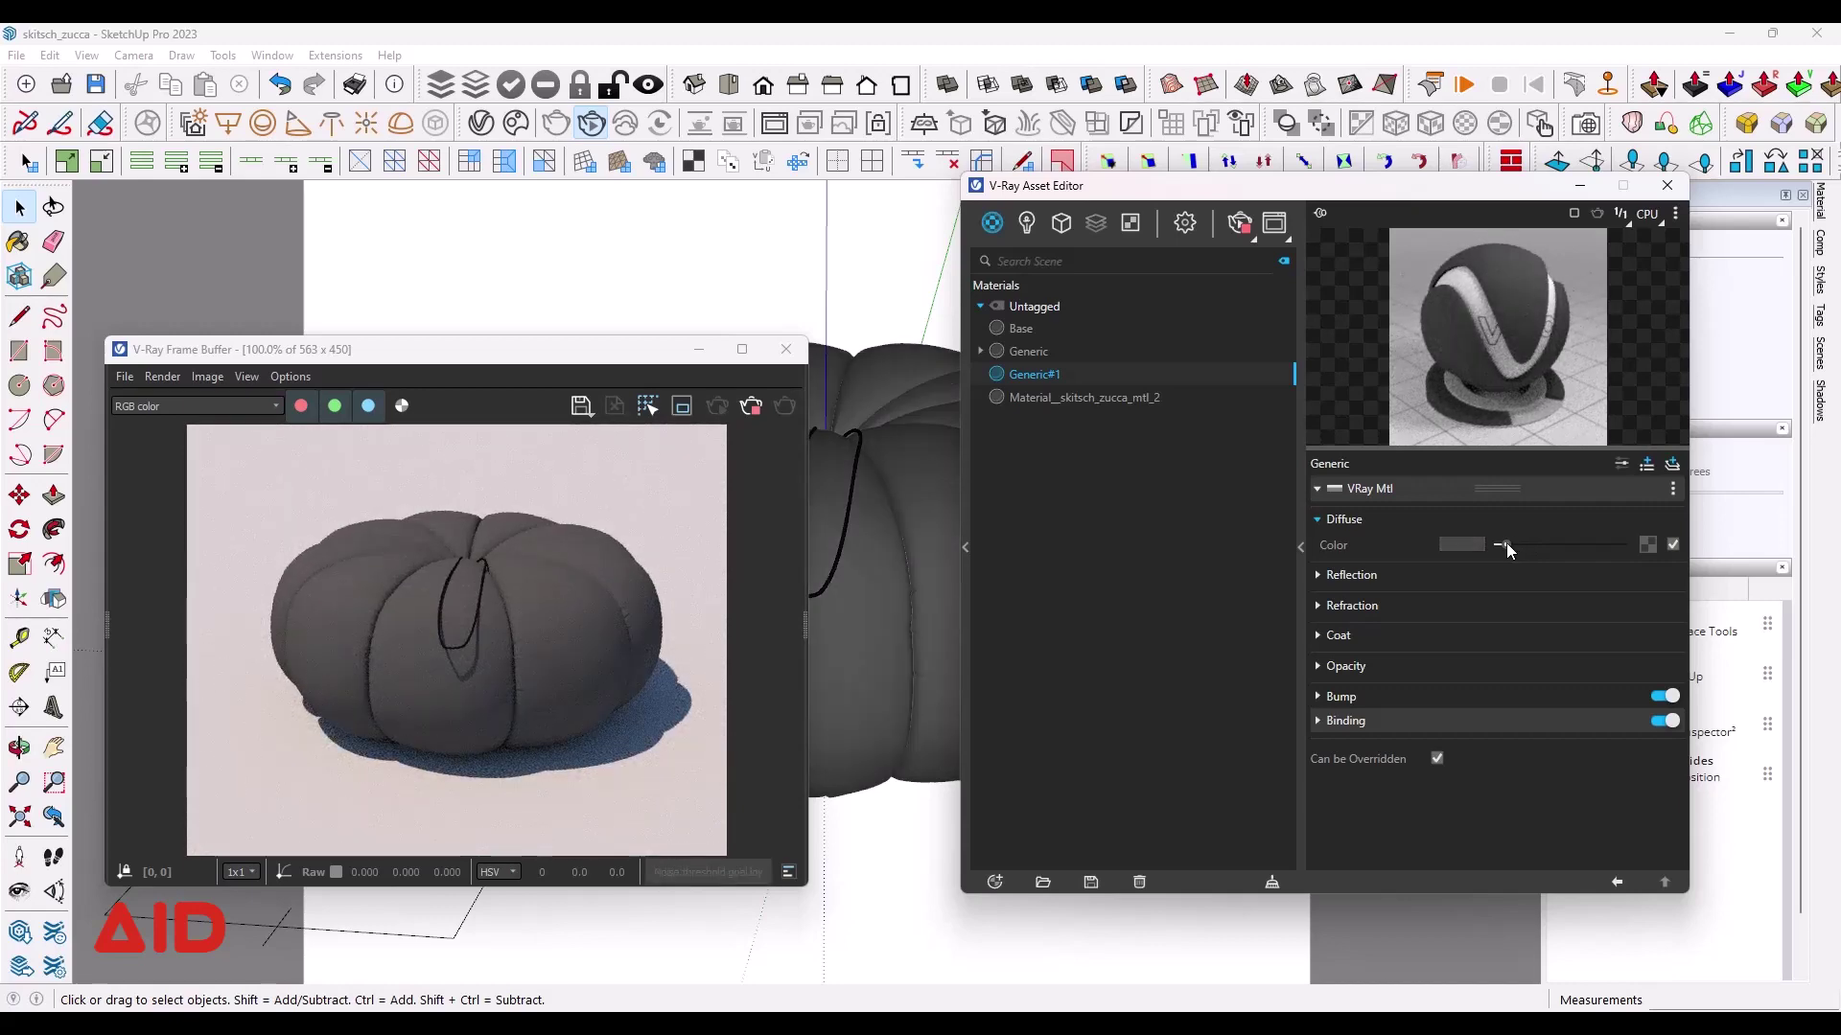
{"action": "left_click_drag", "start_coordinate": [1505, 542], "coordinate": [1504, 542]}
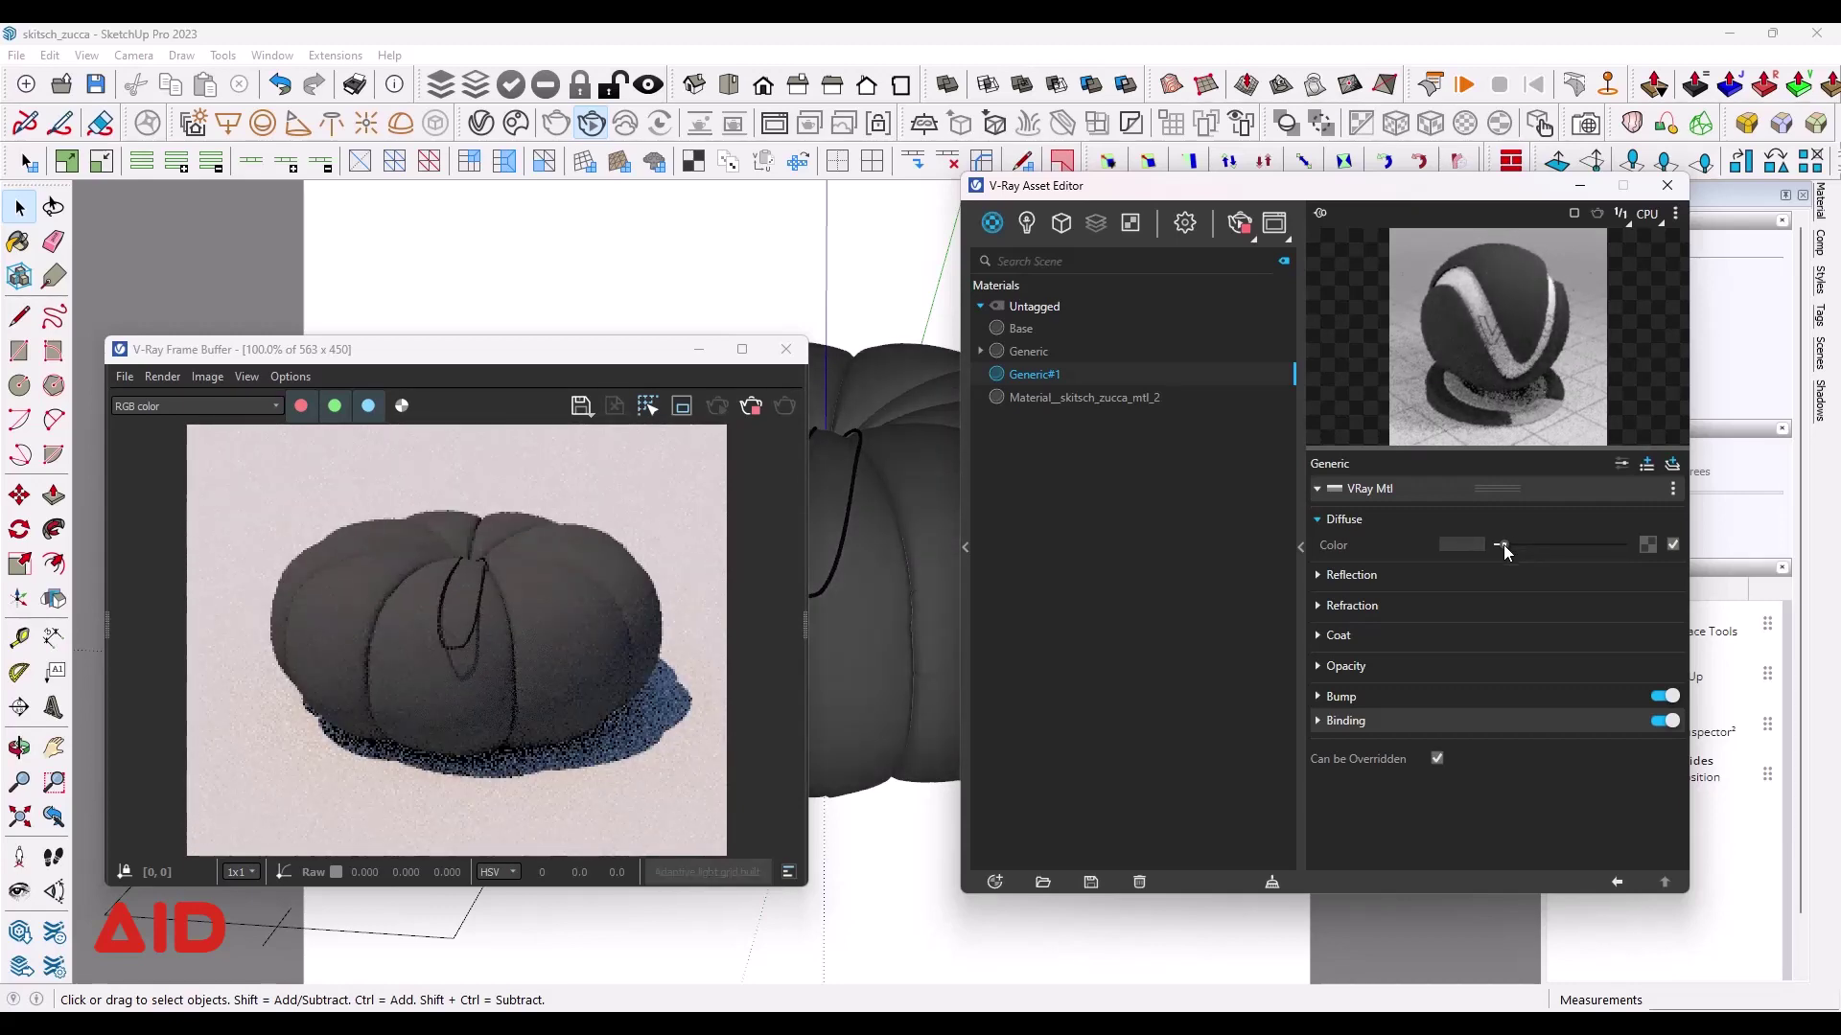
Step: Set Generic#1's reflection colour to grey and reflection glossiness to 0.4
{"action": "left_click", "coordinate": [1341, 576]}
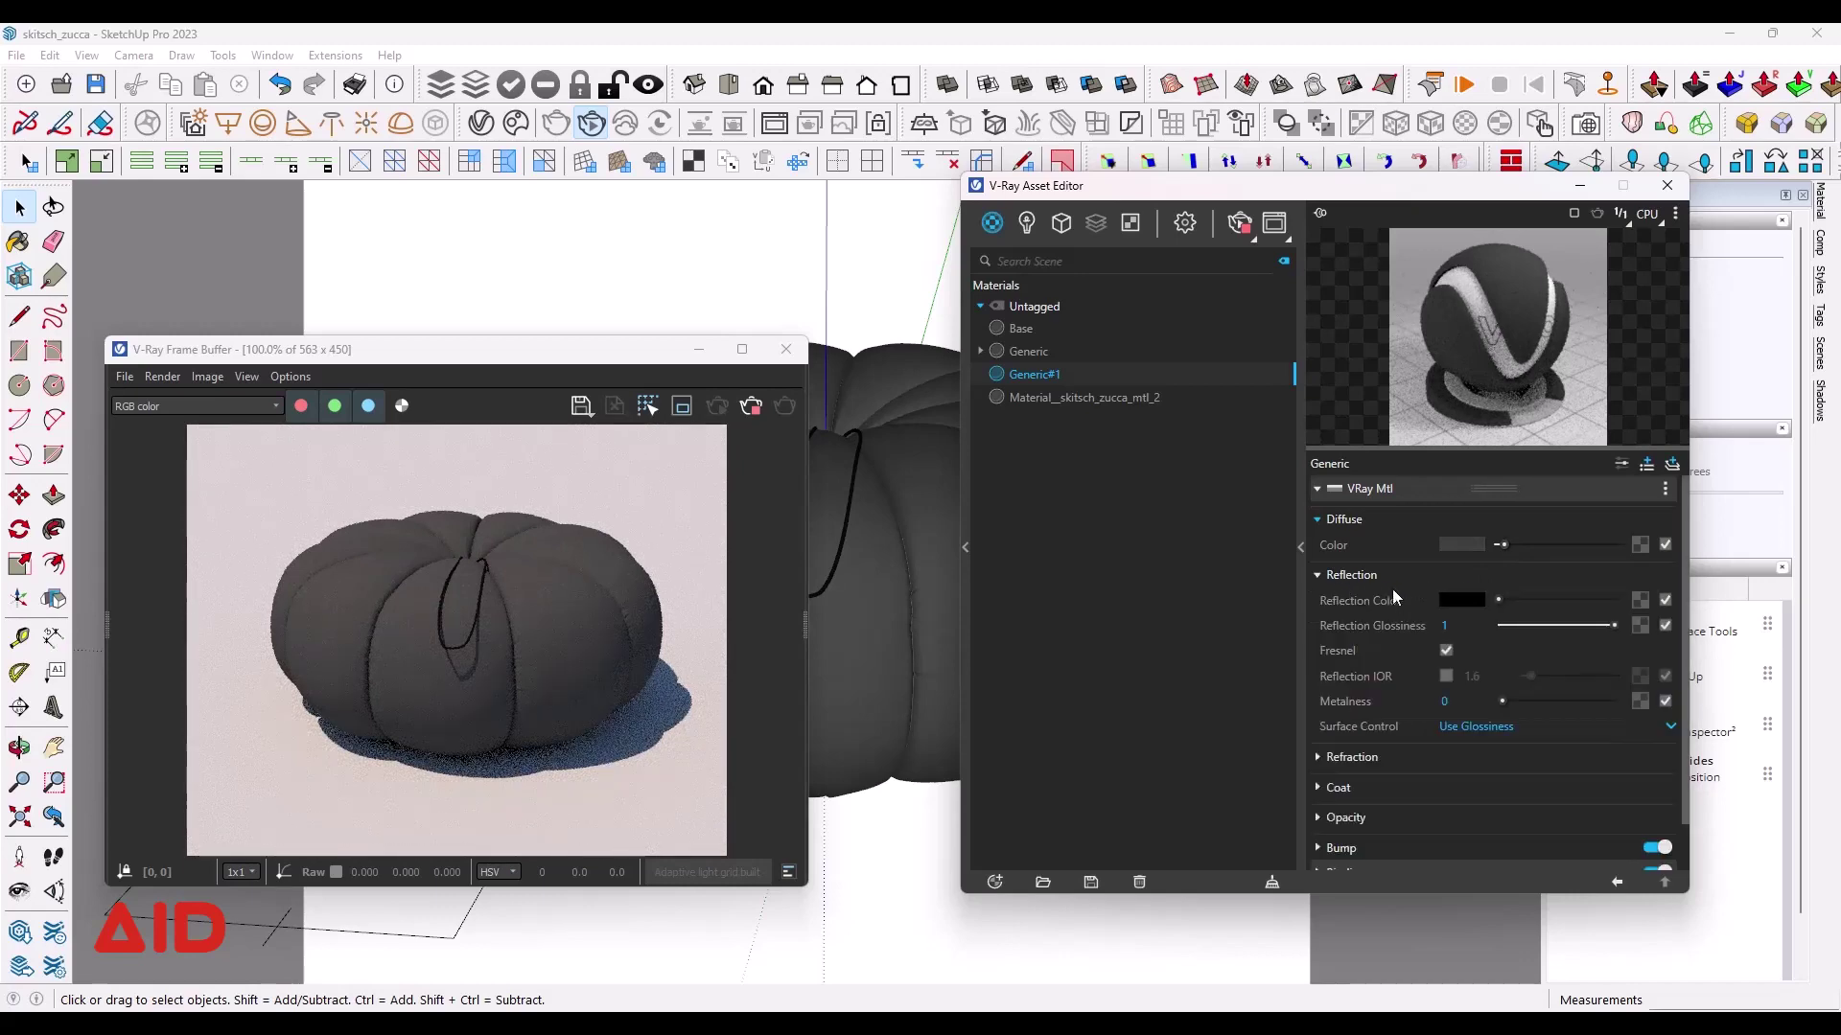
{"action": "left_click", "coordinate": [1521, 601]}
{"action": "double_click", "coordinate": [1445, 625]}
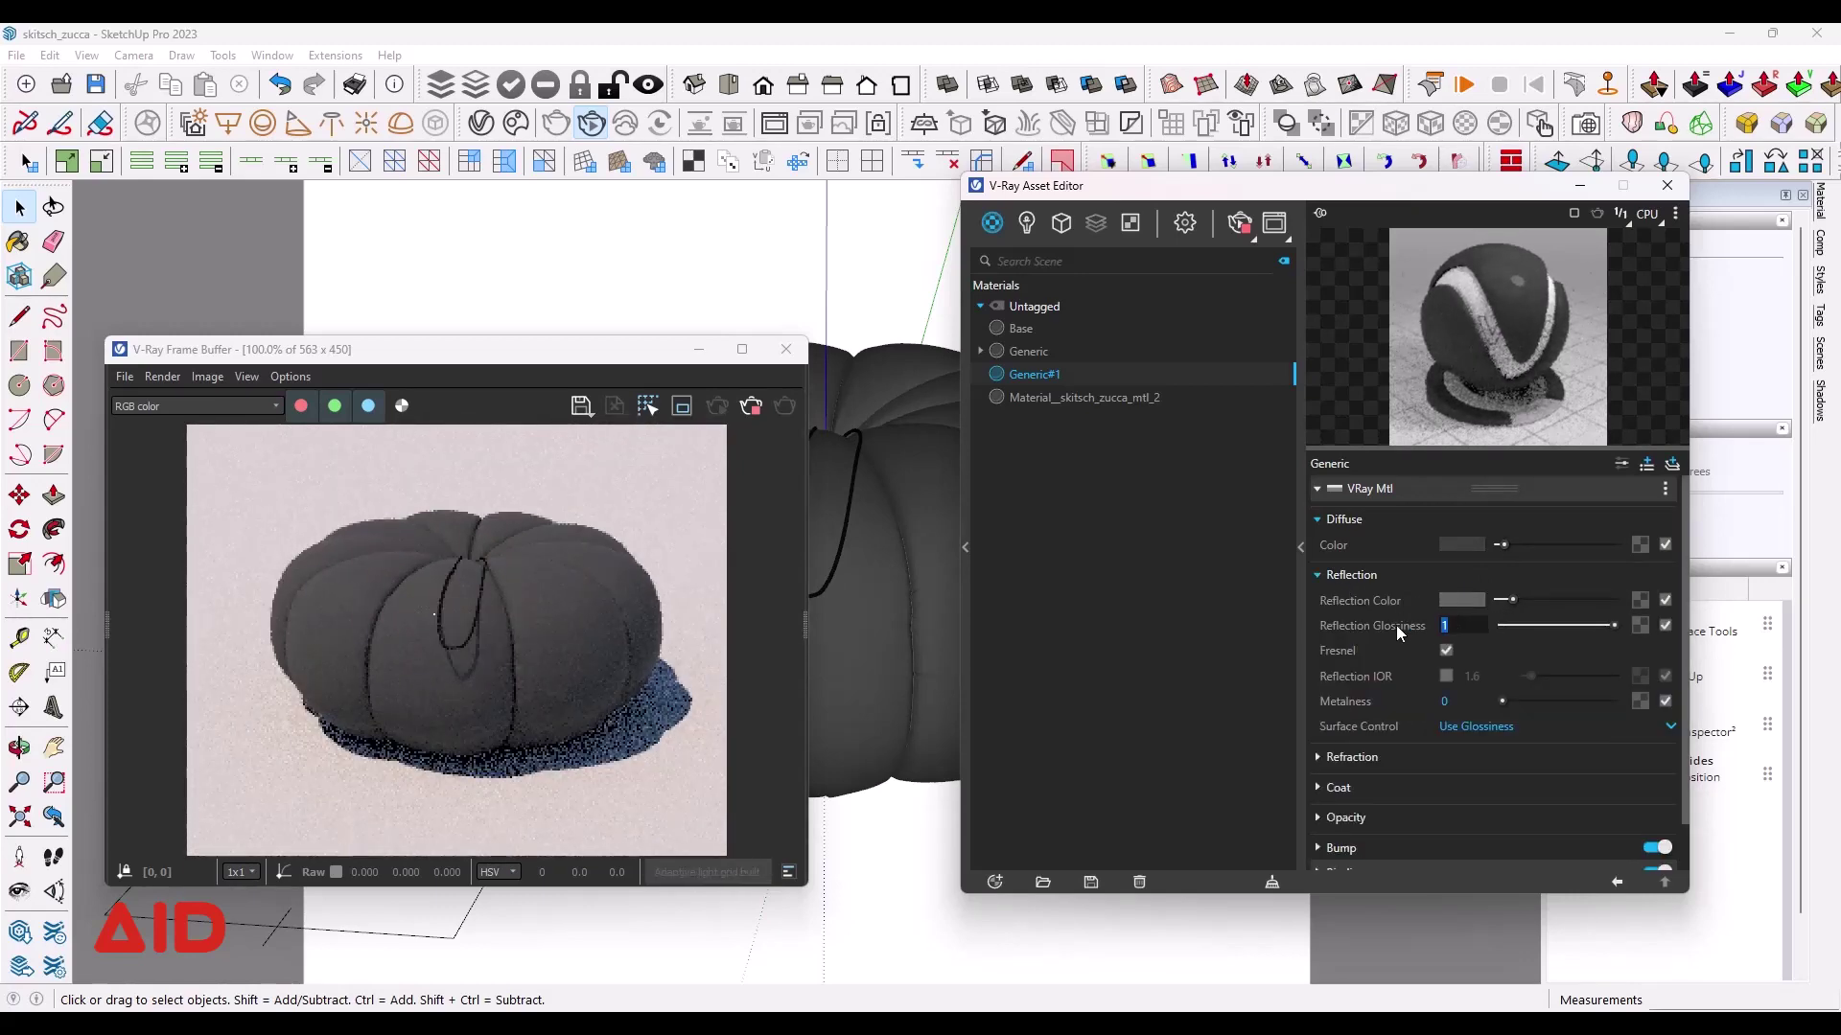
{"action": "type", "text": "0."}
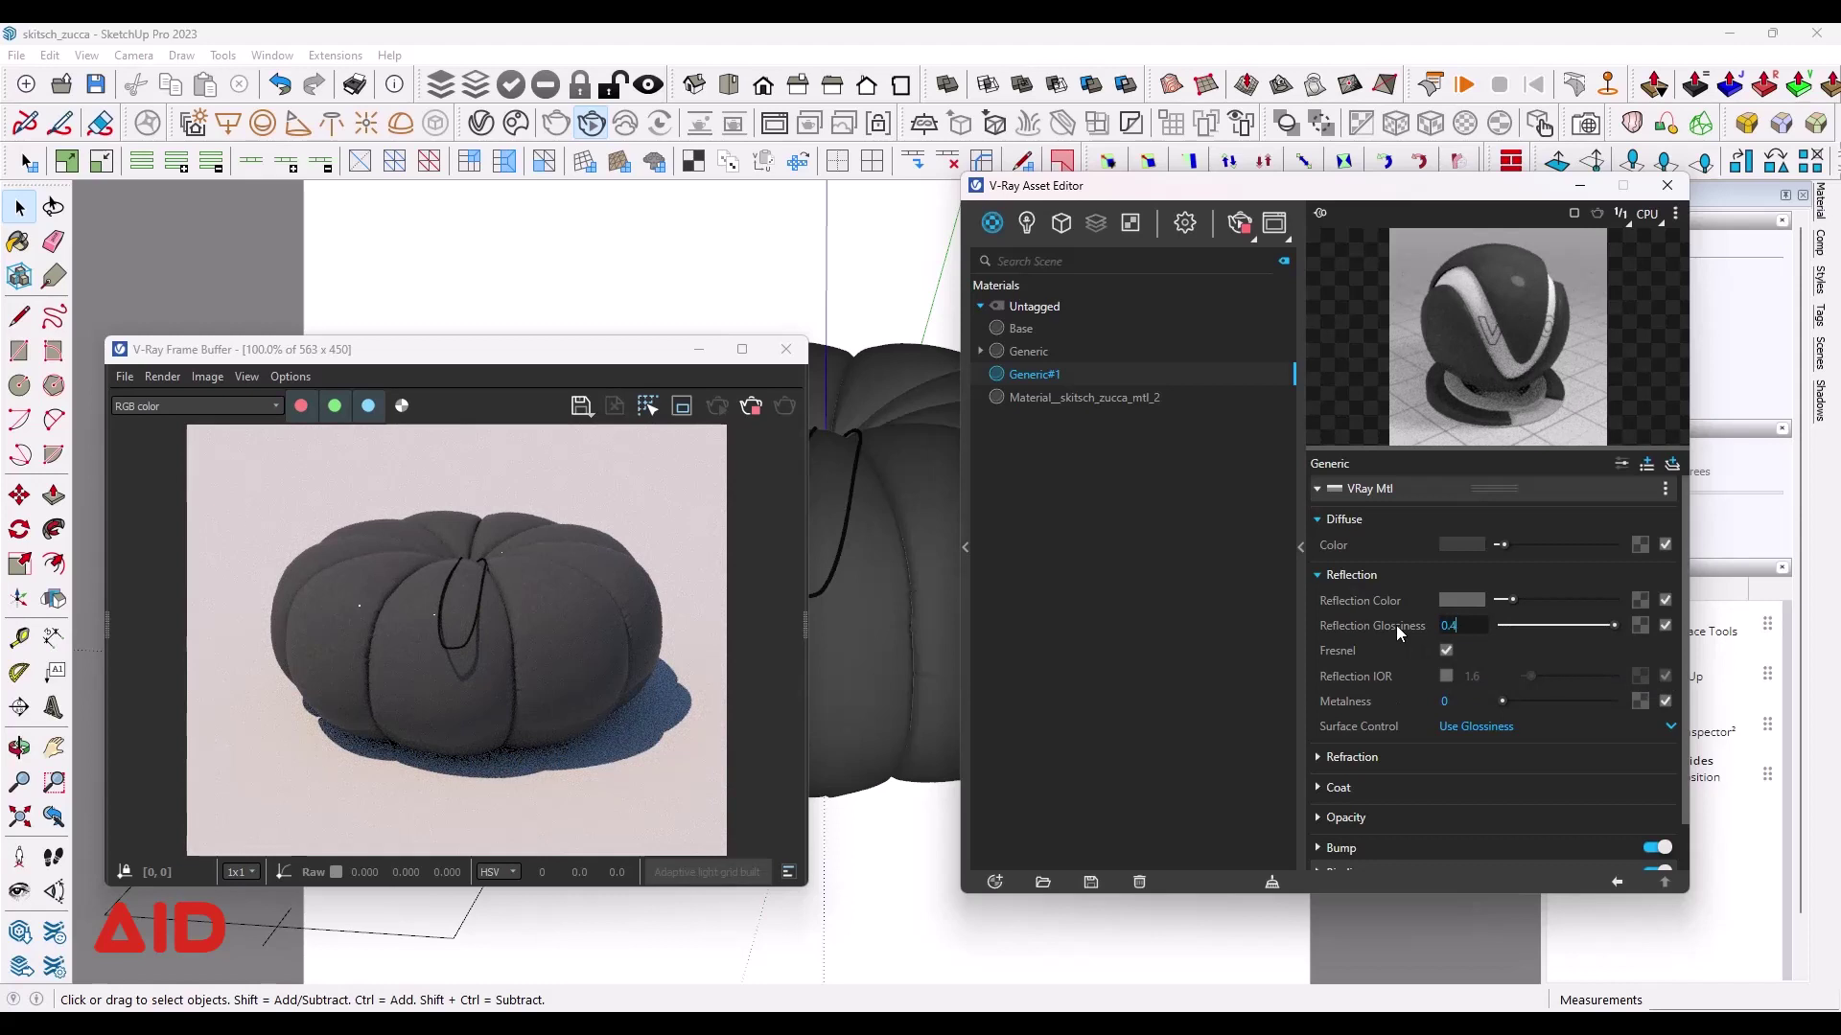
{"action": "type", "text": "4"}
{"action": "key", "text": "Return"}
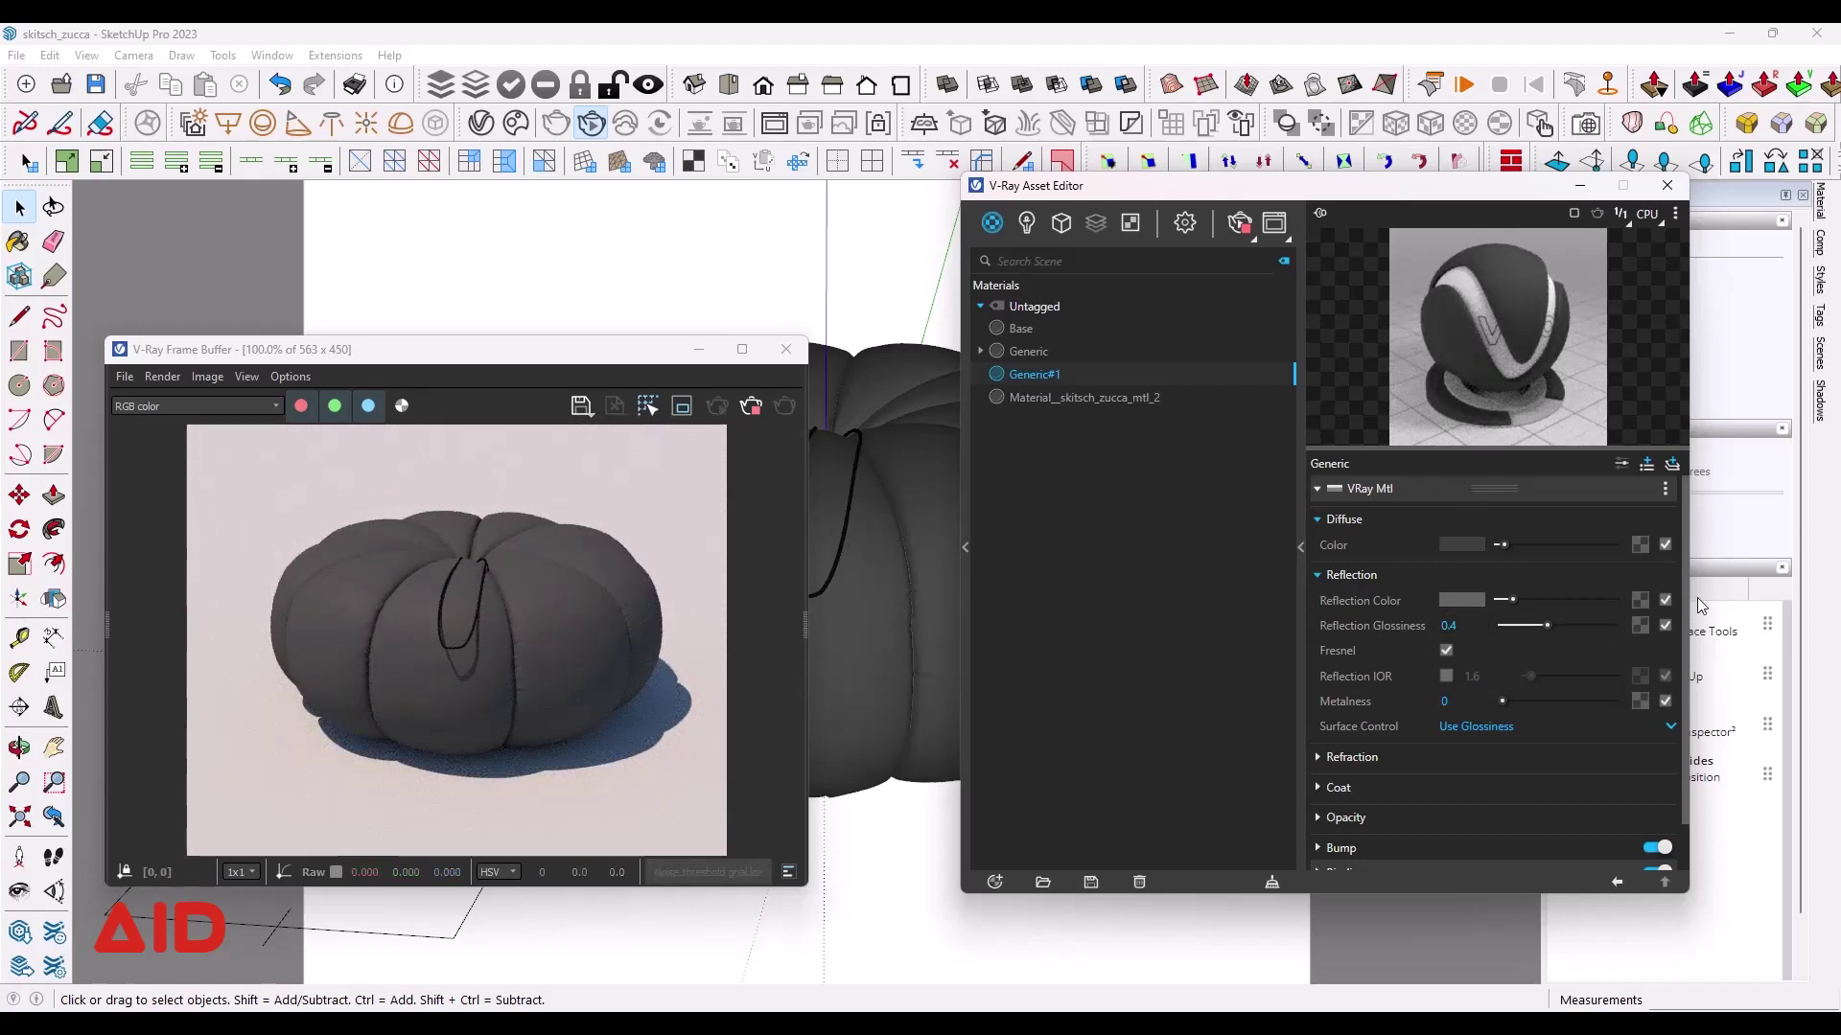
Step: Darken the diffuse colour slightly and collapse the Reflection settings
{"action": "left_click", "coordinate": [1505, 543]}
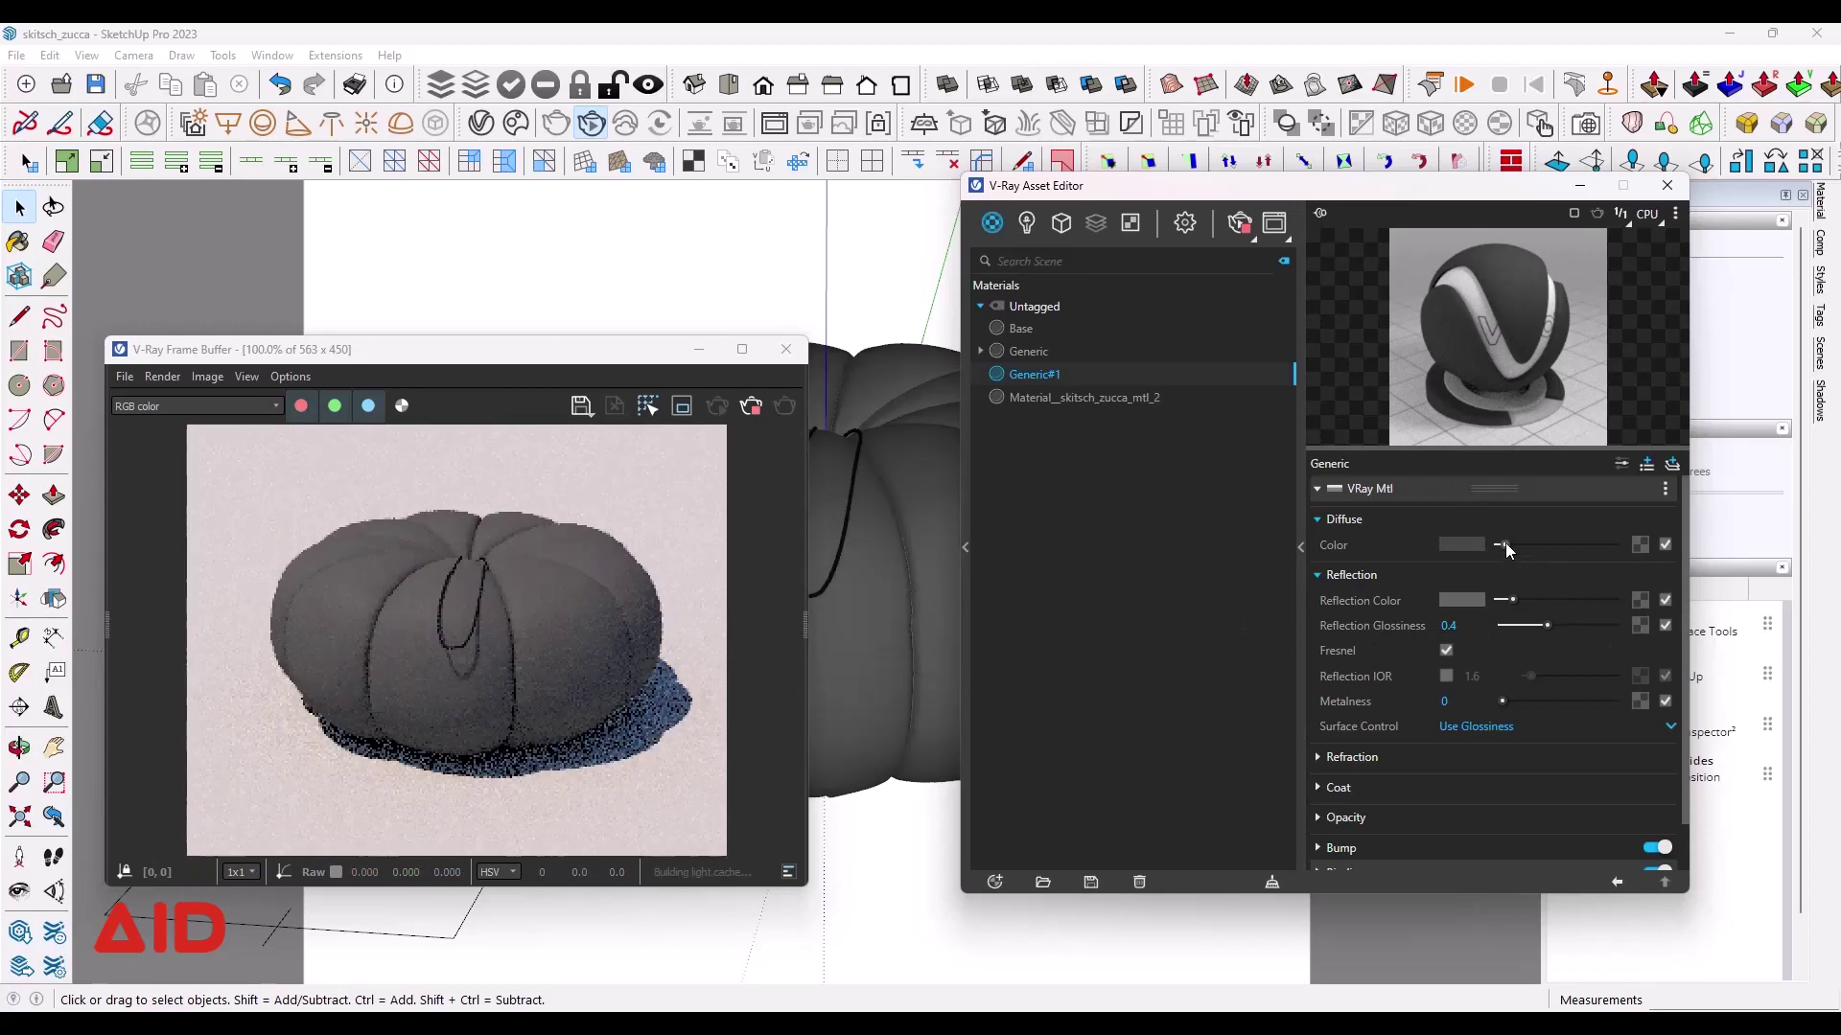
{"action": "left_click", "coordinate": [1503, 542]}
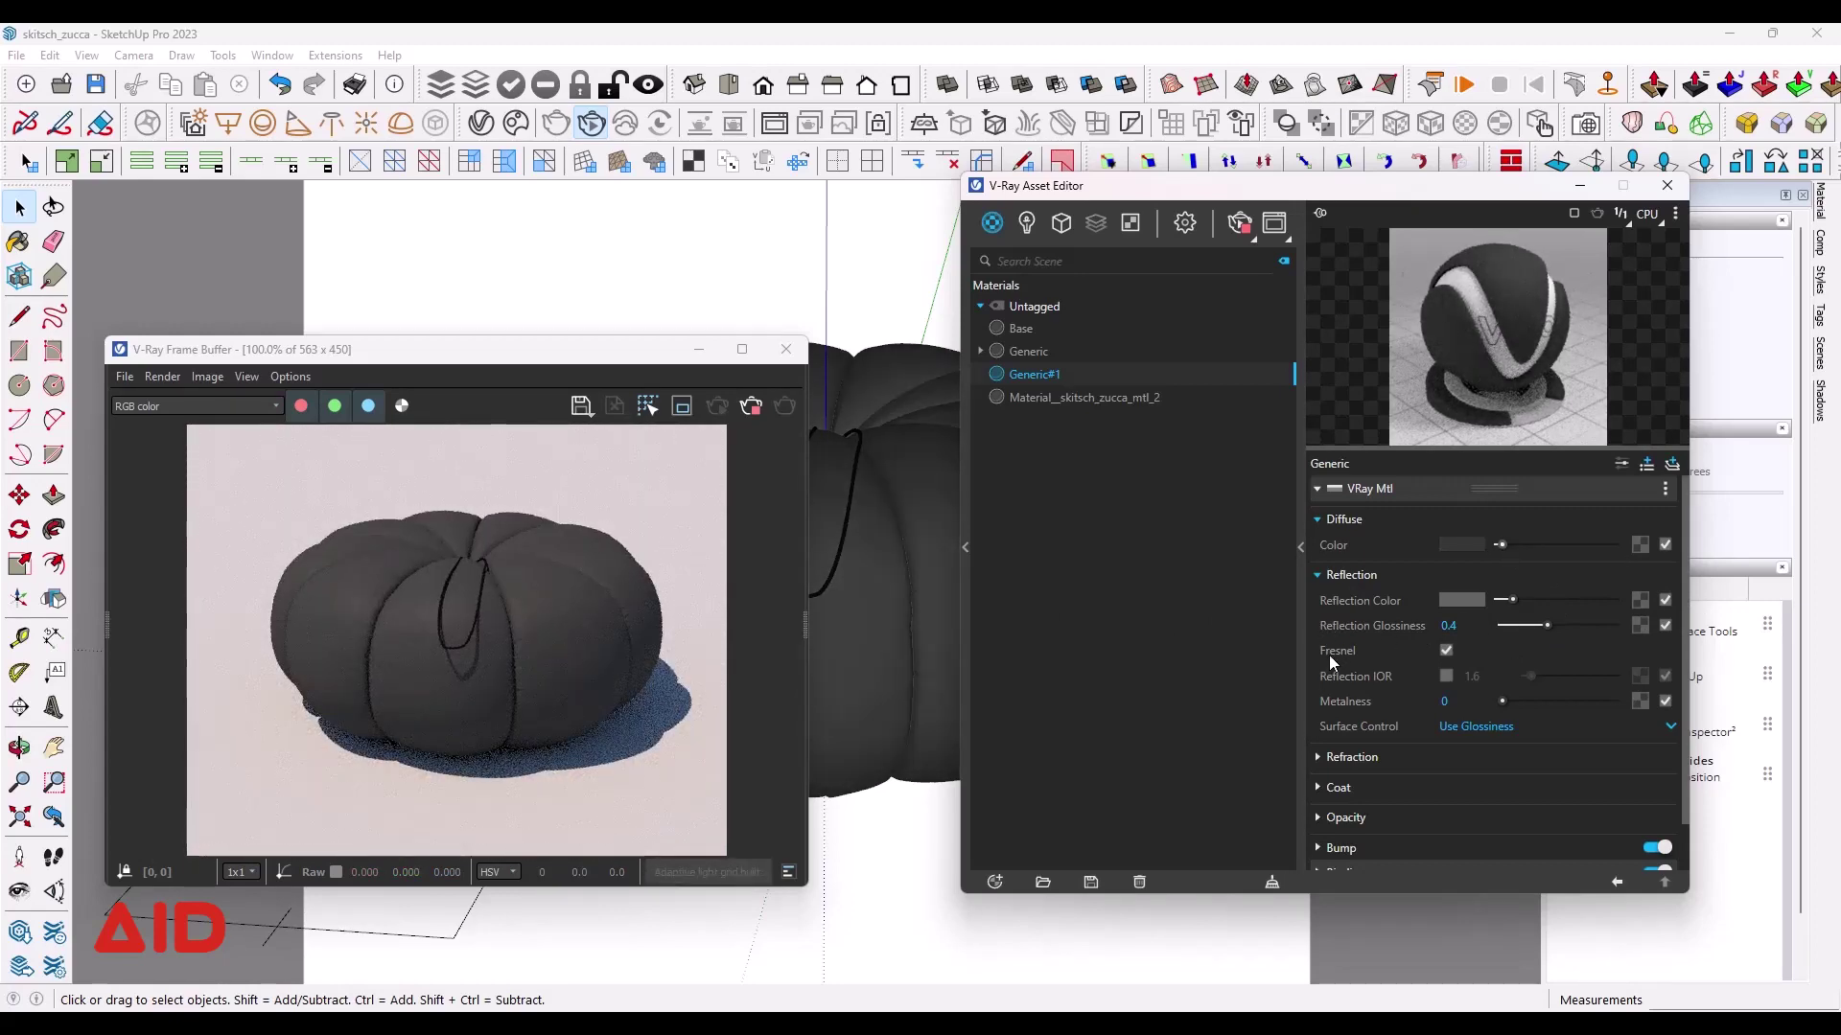
{"action": "left_click", "coordinate": [1319, 571]}
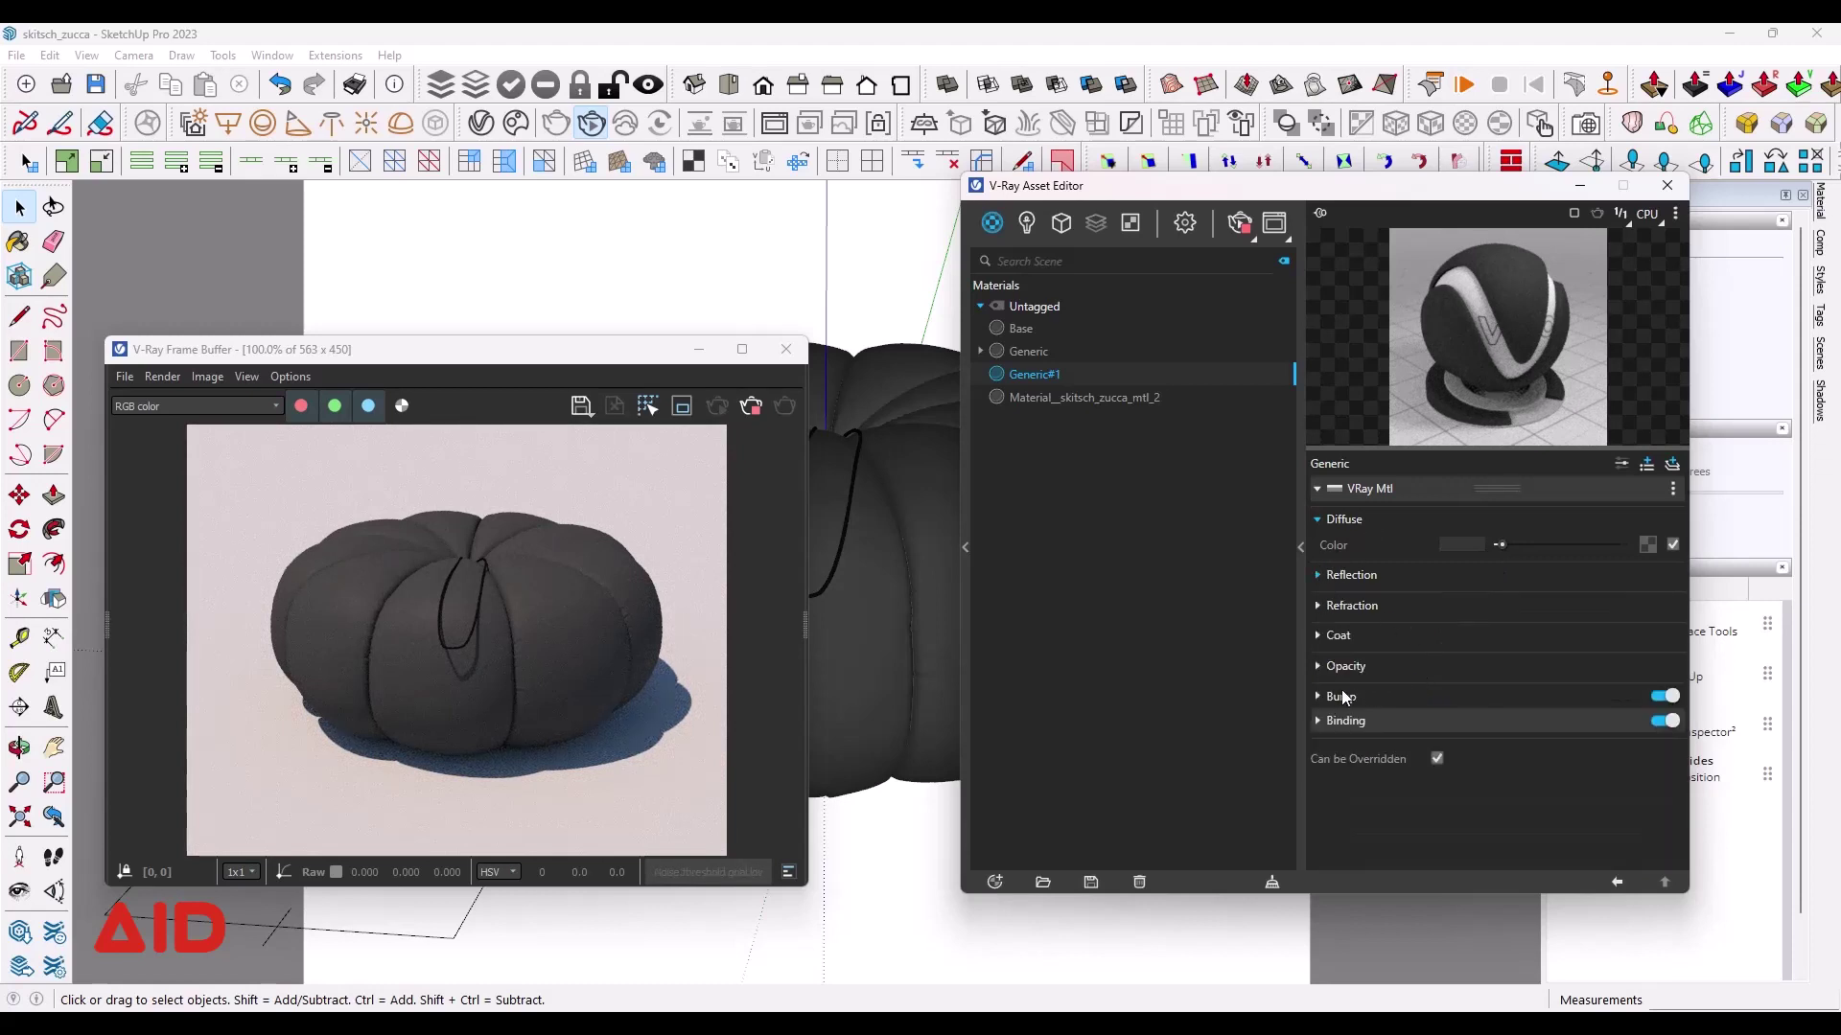
Step: Show the advanced parameters and make the sheen colour white
{"action": "left_click", "coordinate": [1620, 465]}
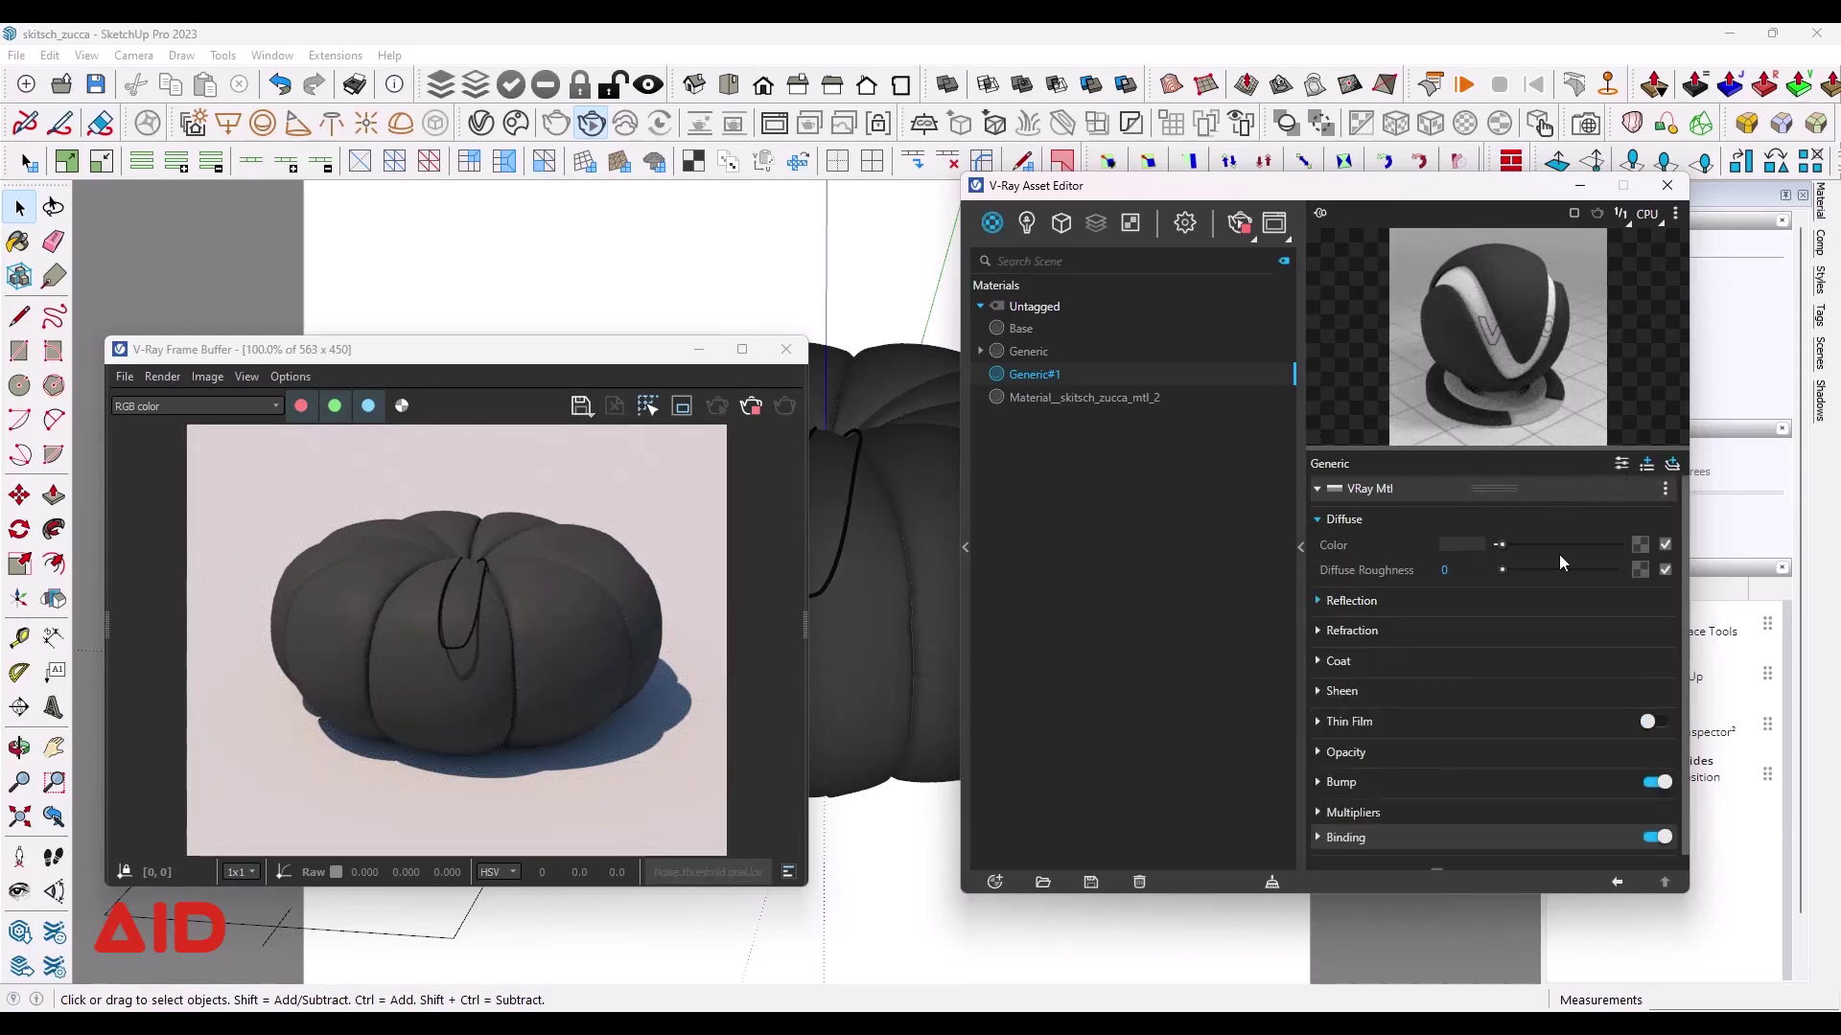
{"action": "left_click", "coordinate": [1317, 692]}
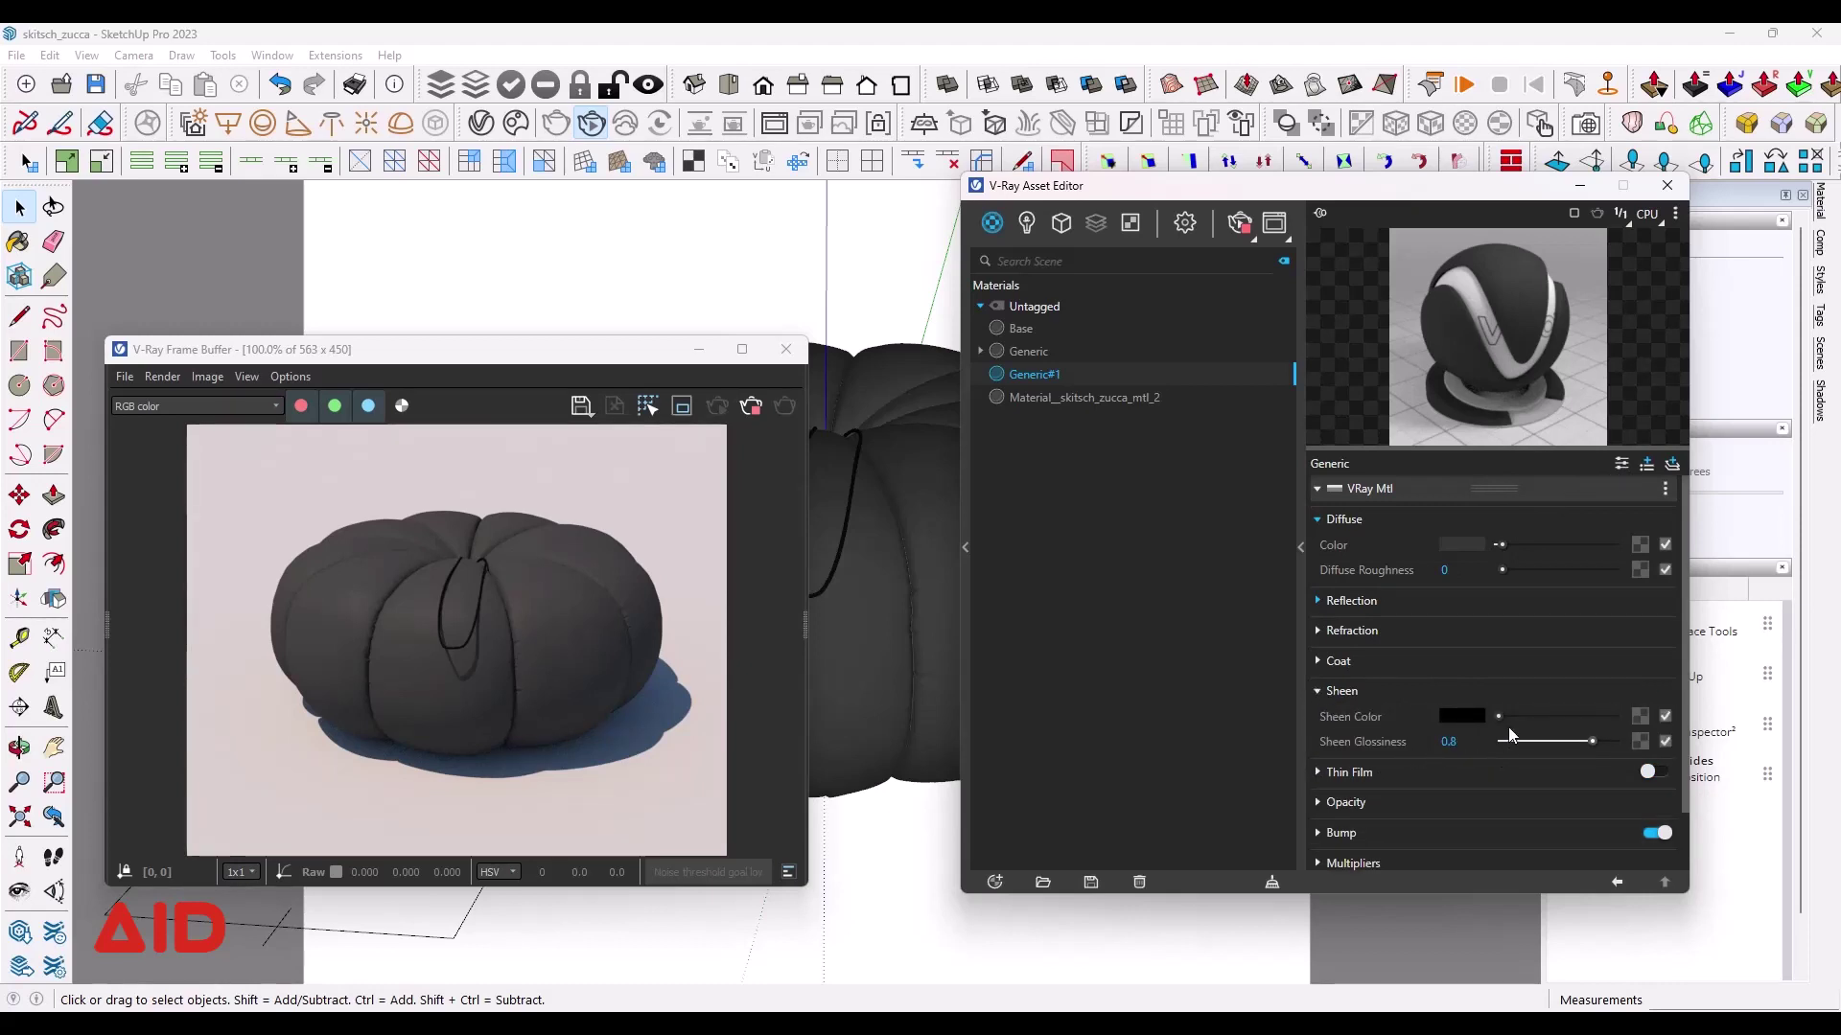
{"action": "left_click_drag", "start_coordinate": [1499, 717], "coordinate": [1616, 717]}
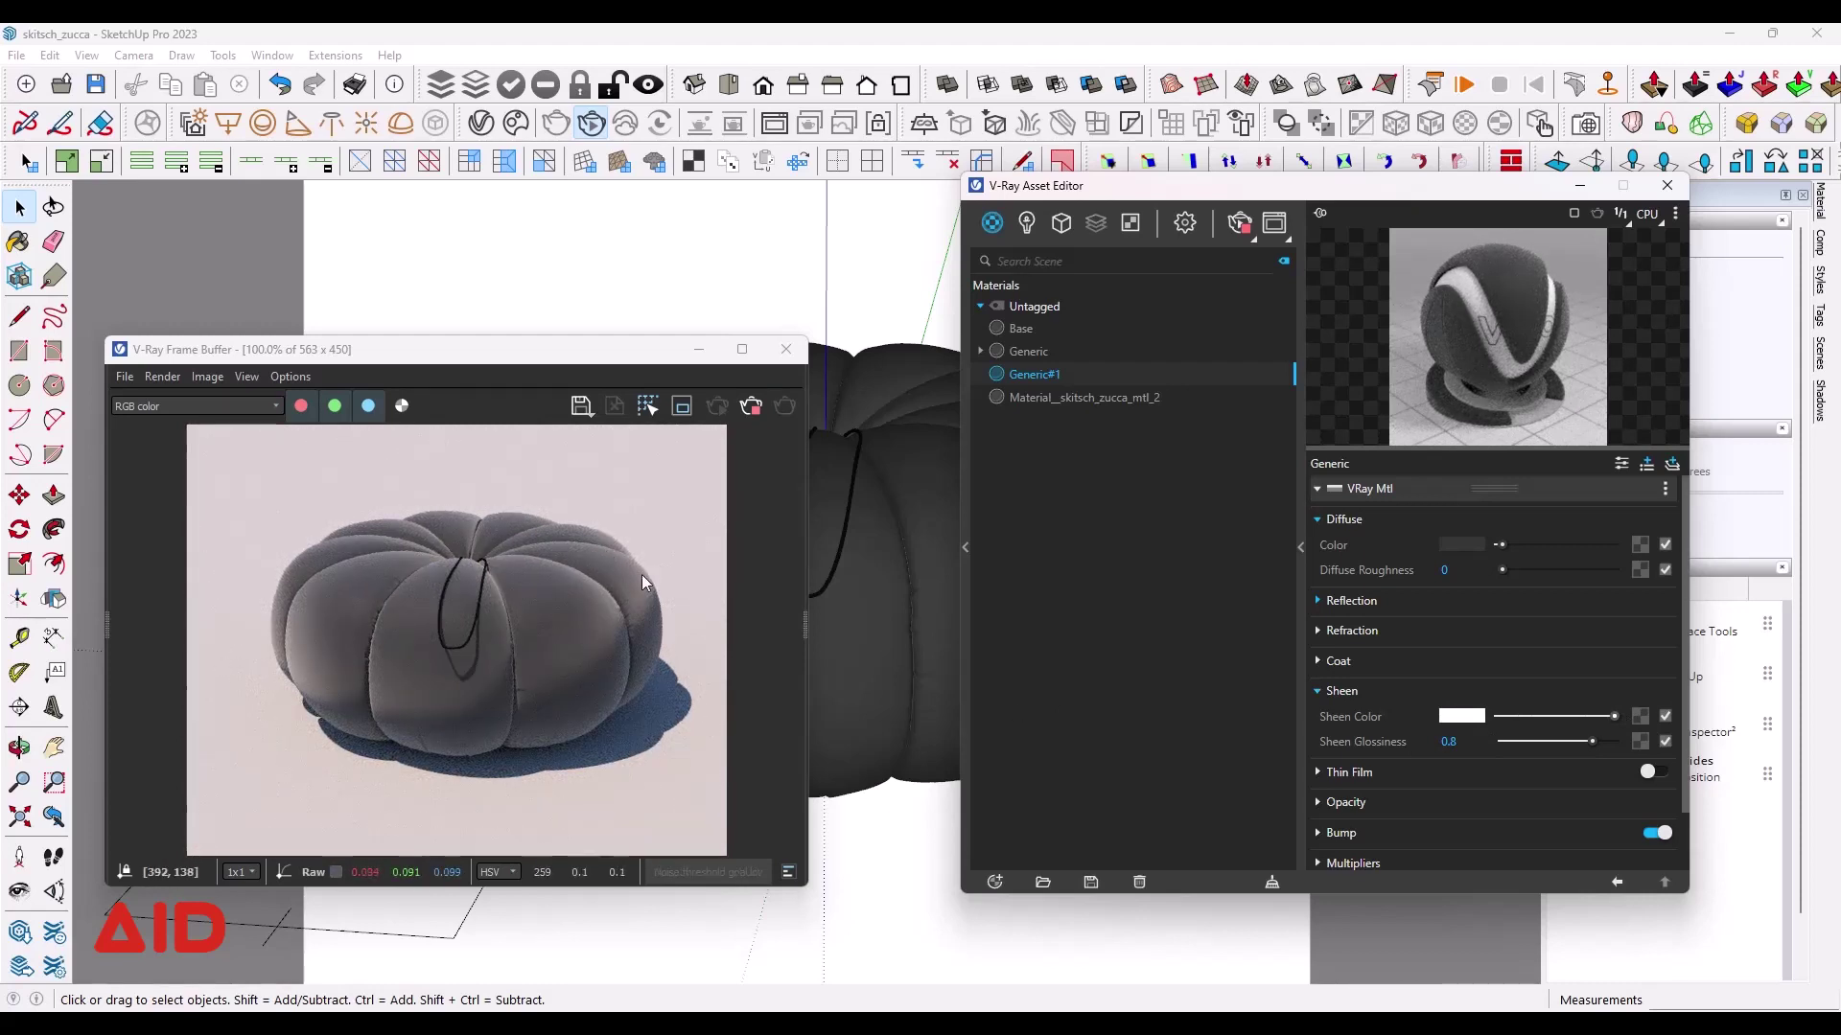
Step: Set sheen glossiness to 0.9 and tone the sheen colour down to light grey
{"action": "left_click", "coordinate": [1527, 741]}
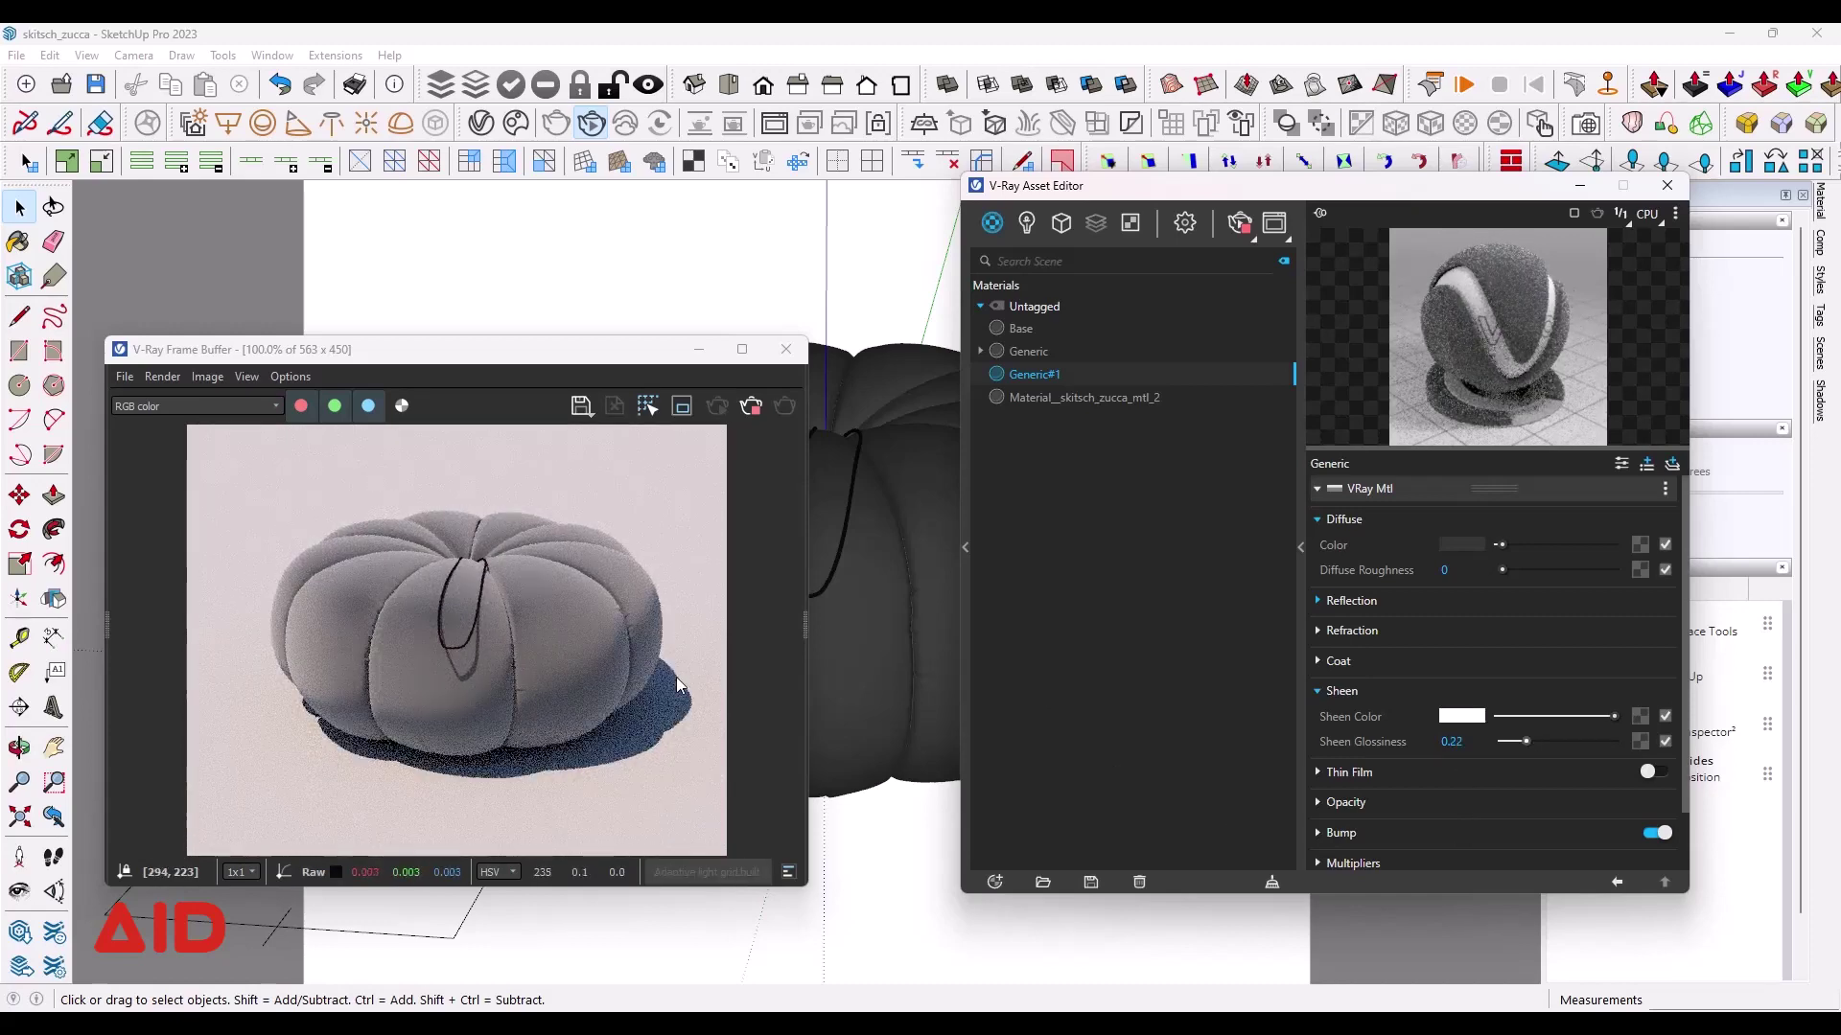
{"action": "left_click", "coordinate": [1457, 743]}
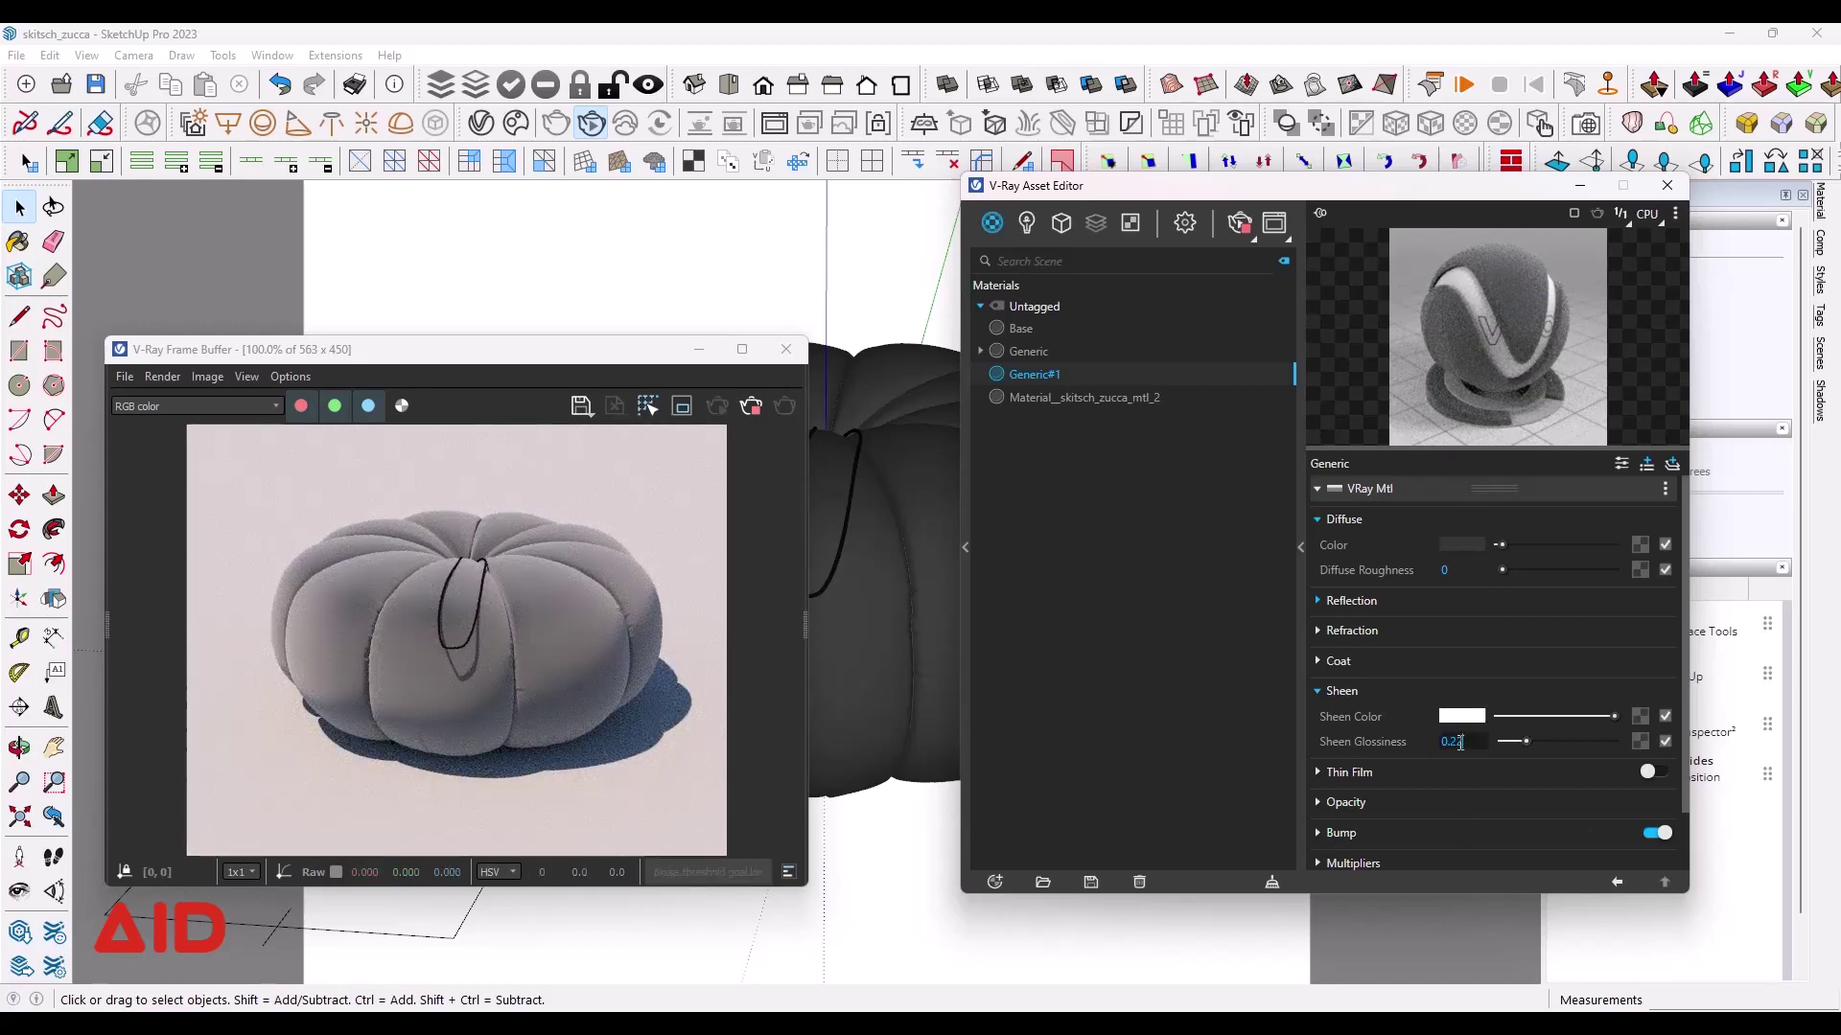
{"action": "left_click_drag", "start_coordinate": [1481, 744], "coordinate": [1423, 742]}
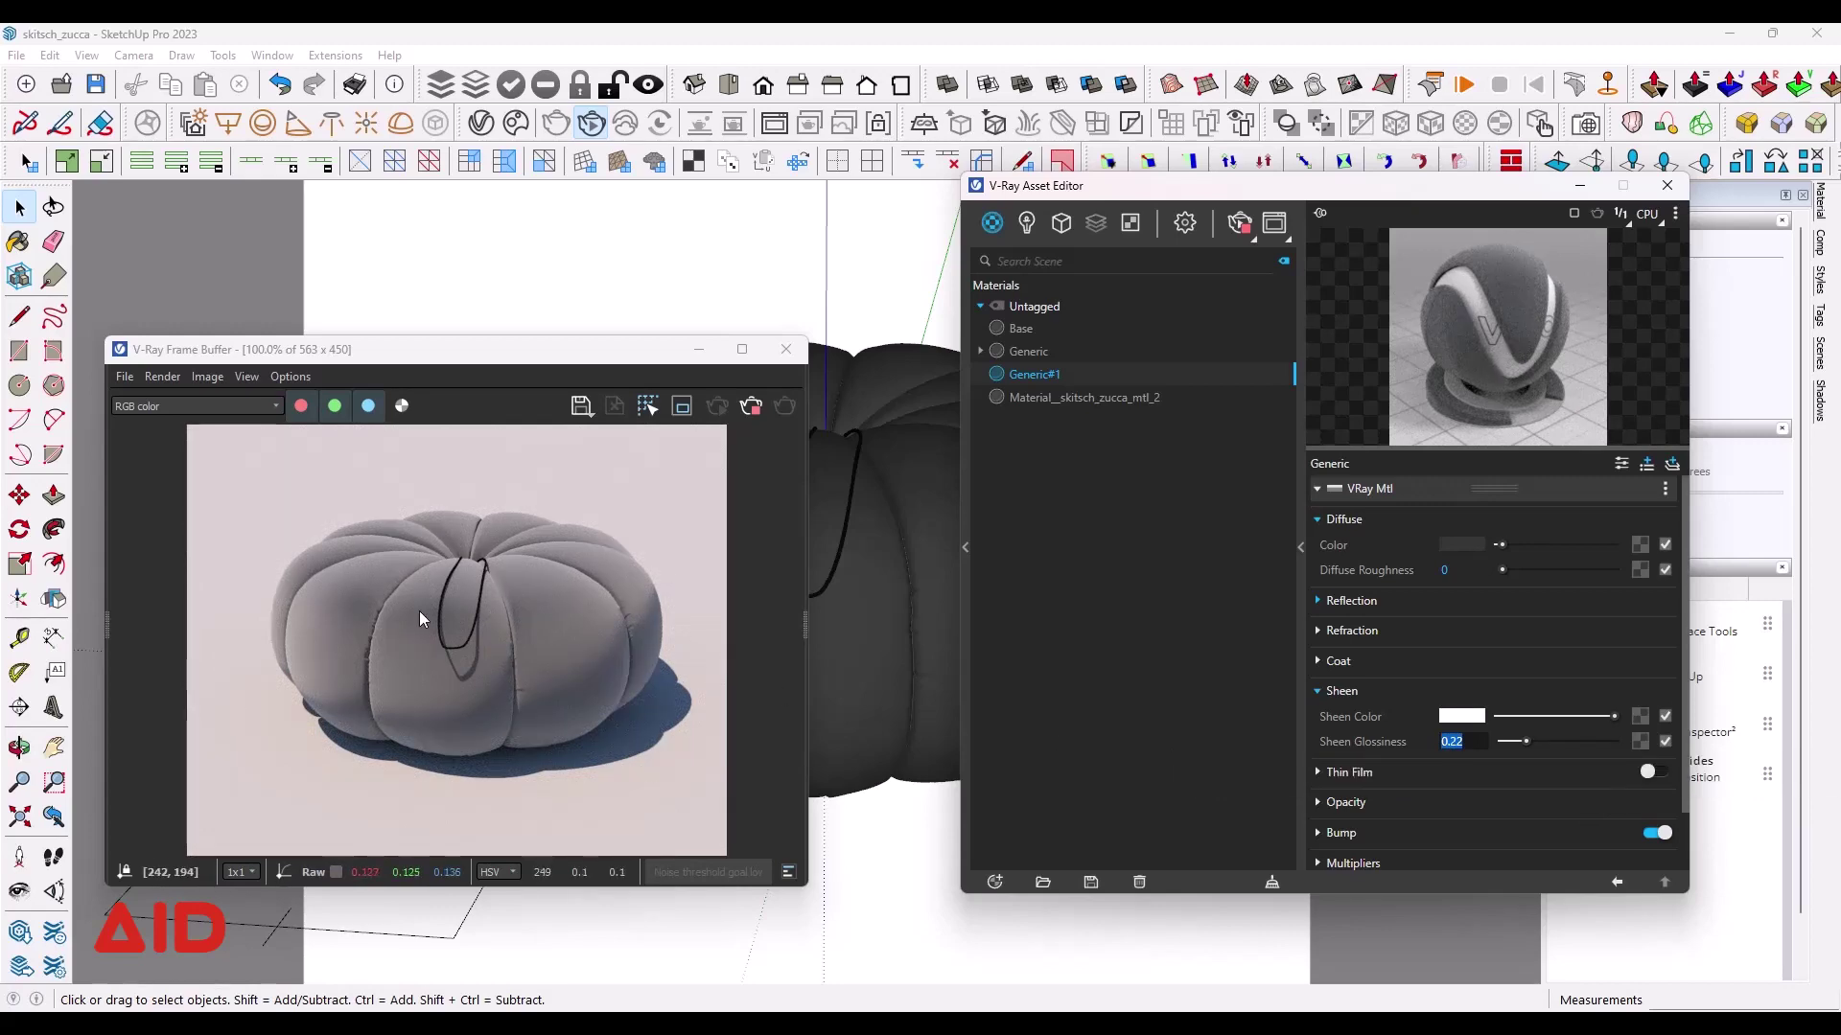
{"action": "type", "text": "0.9"}
{"action": "key", "text": "Return"}
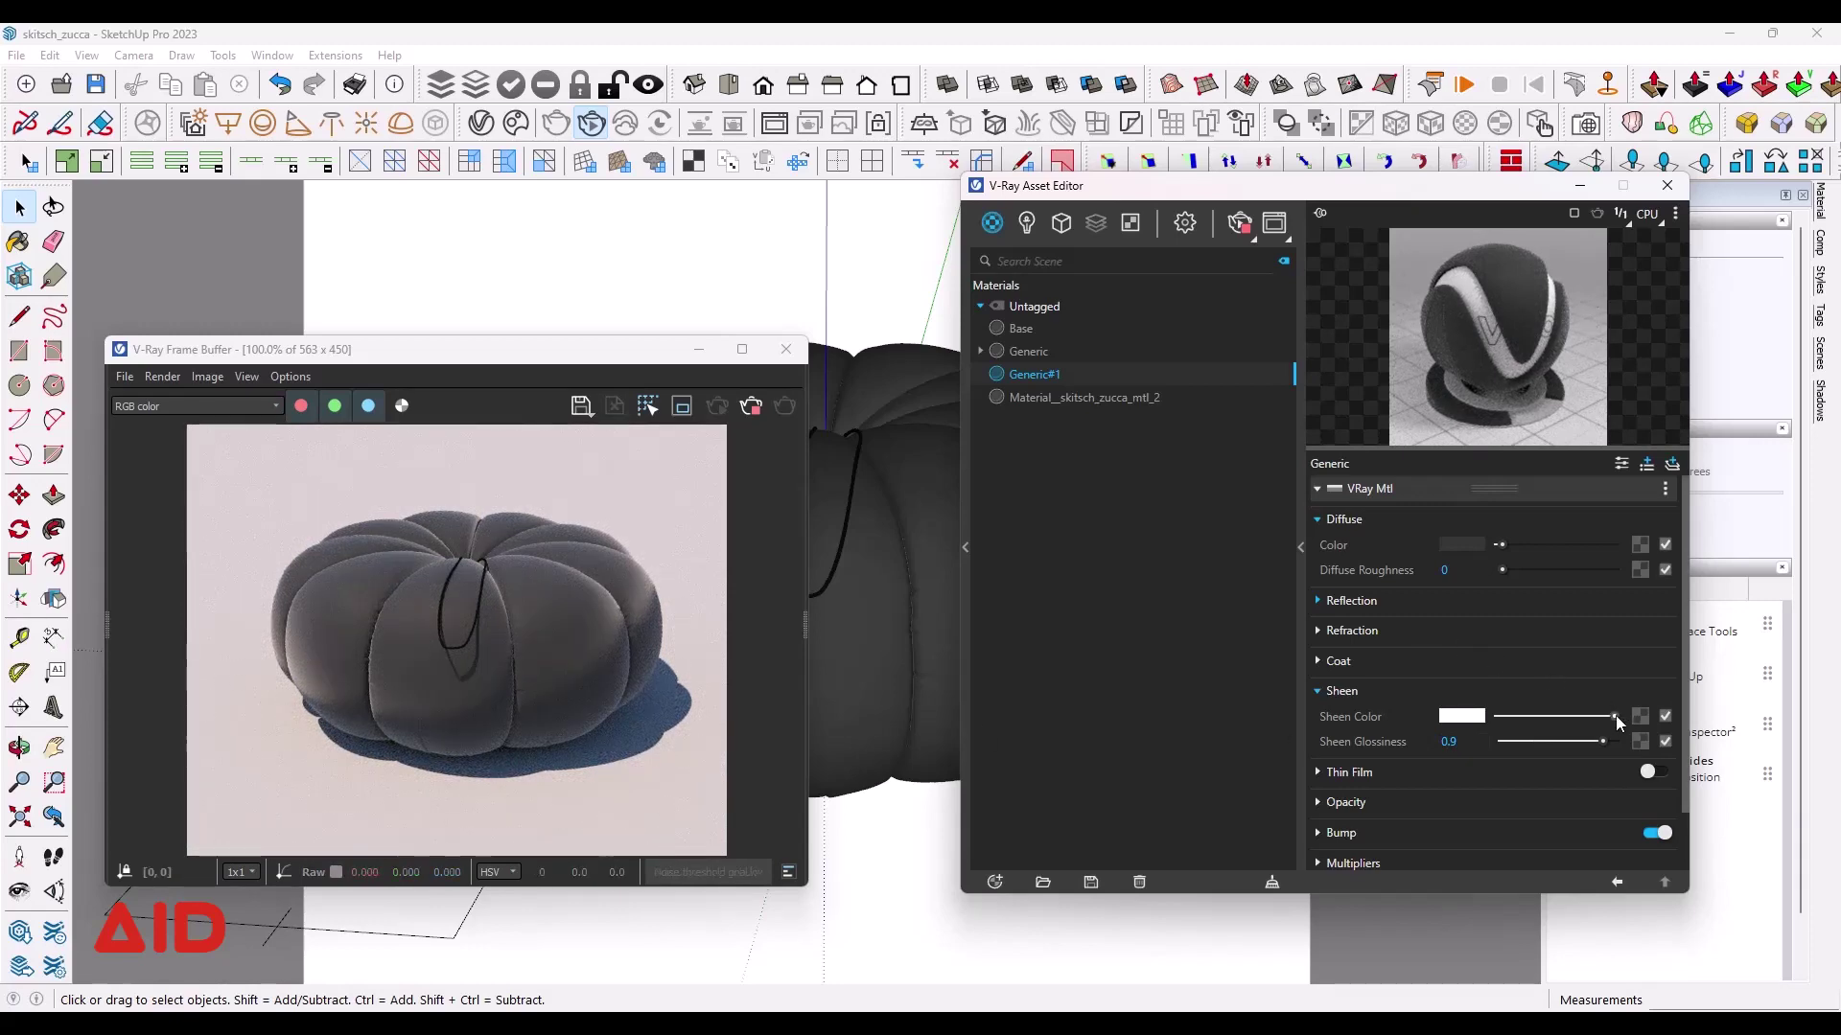
{"action": "left_click_drag", "start_coordinate": [1615, 715], "coordinate": [1580, 723]}
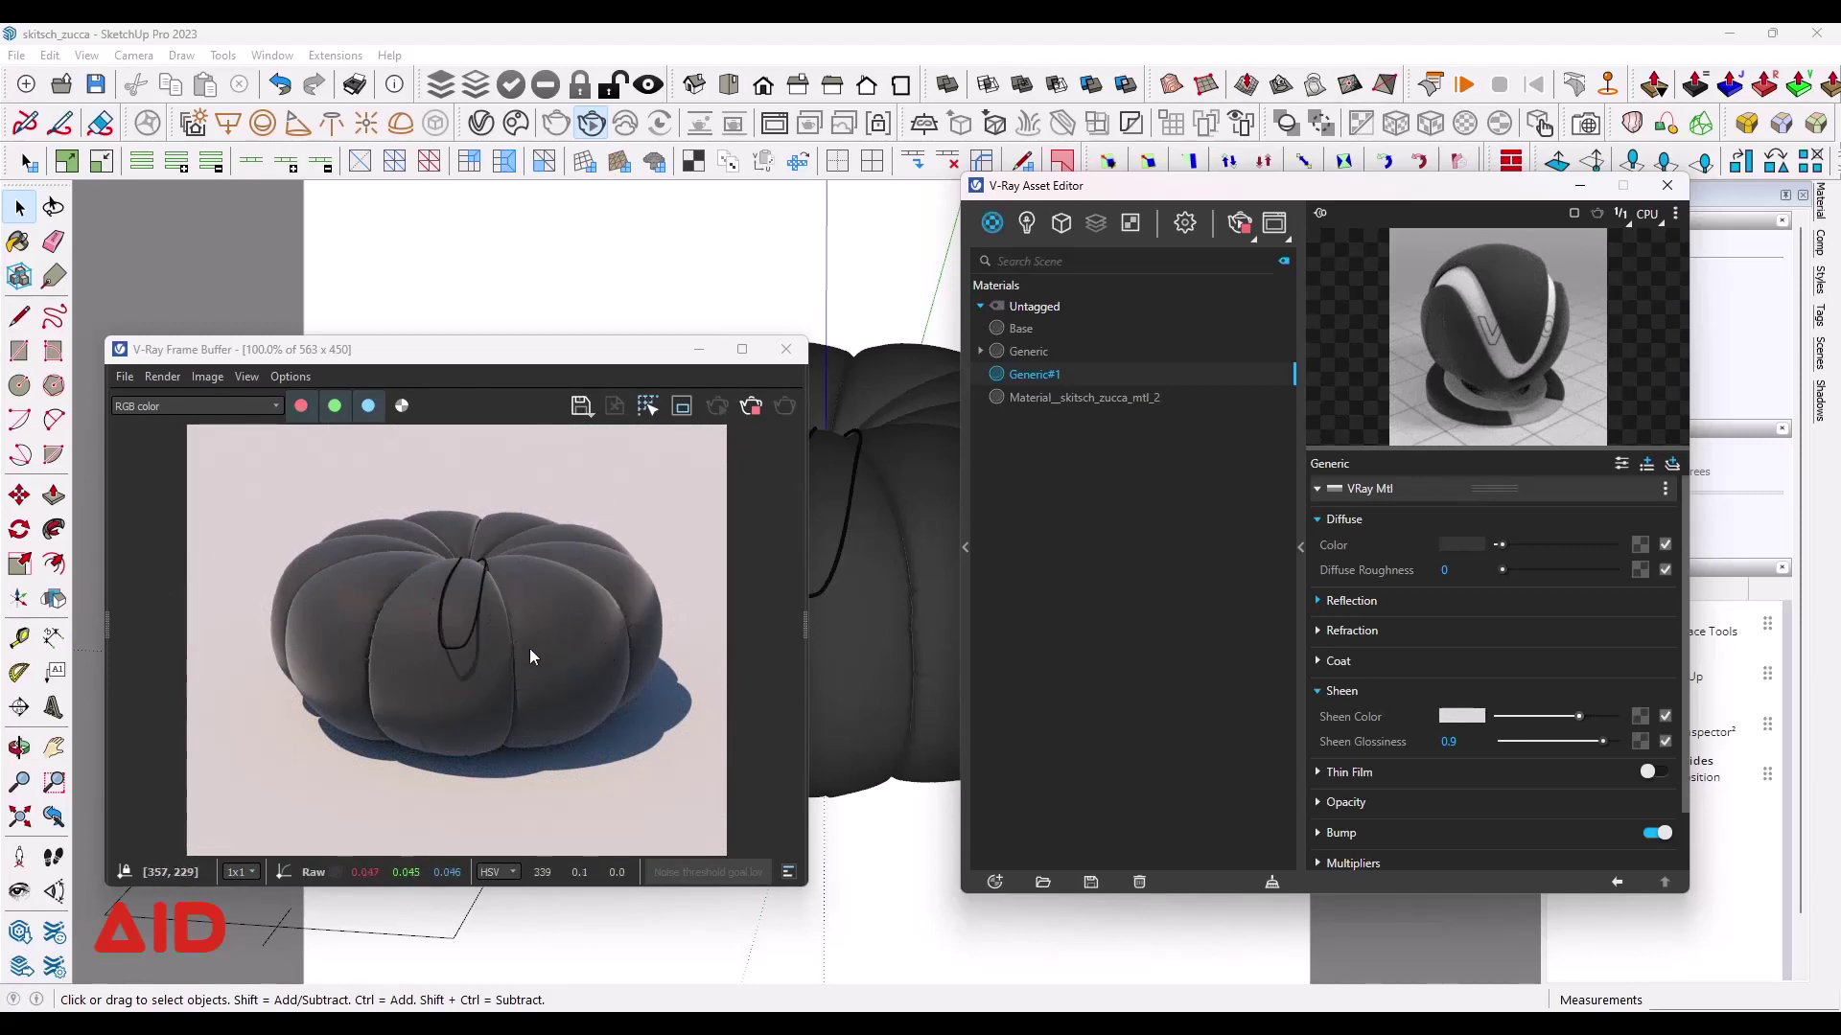
Step: Try a reflection glossiness of 0.3, then return it to 0.4 and let the render finish
{"action": "left_click", "coordinate": [1347, 600]}
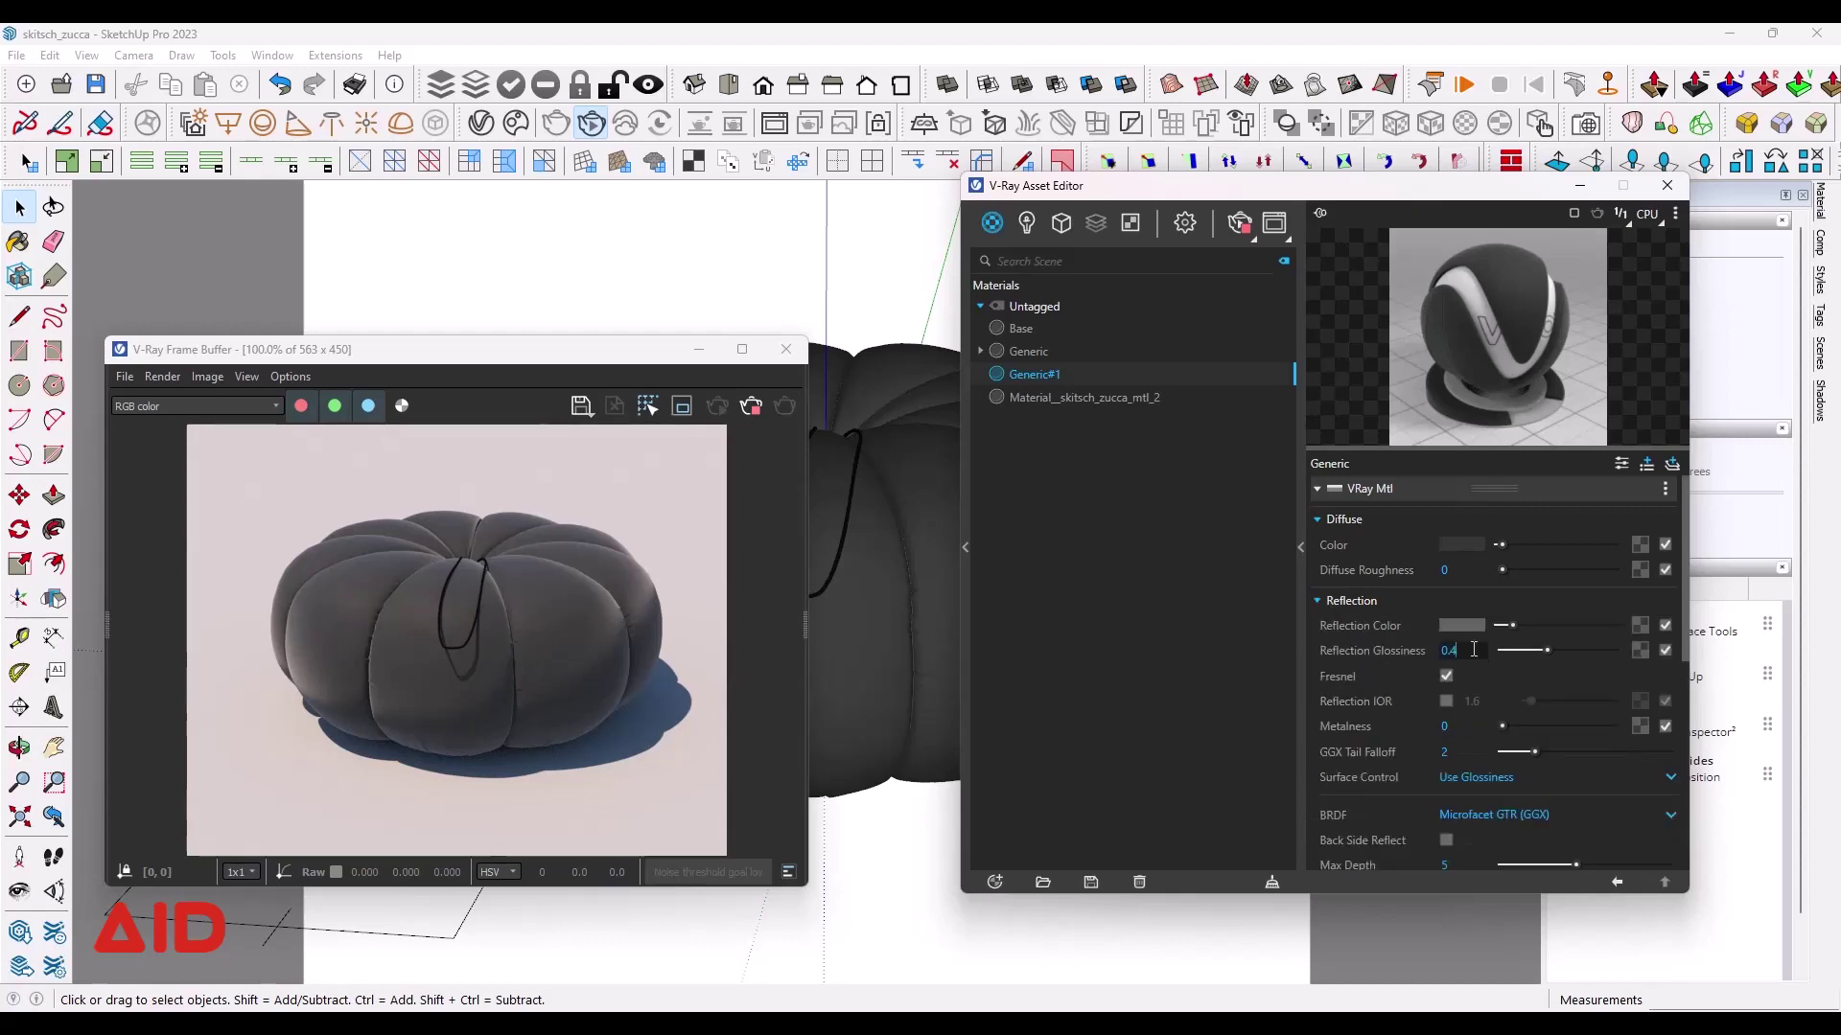
{"action": "type", "text": ".3"}
{"action": "key", "text": "Return"}
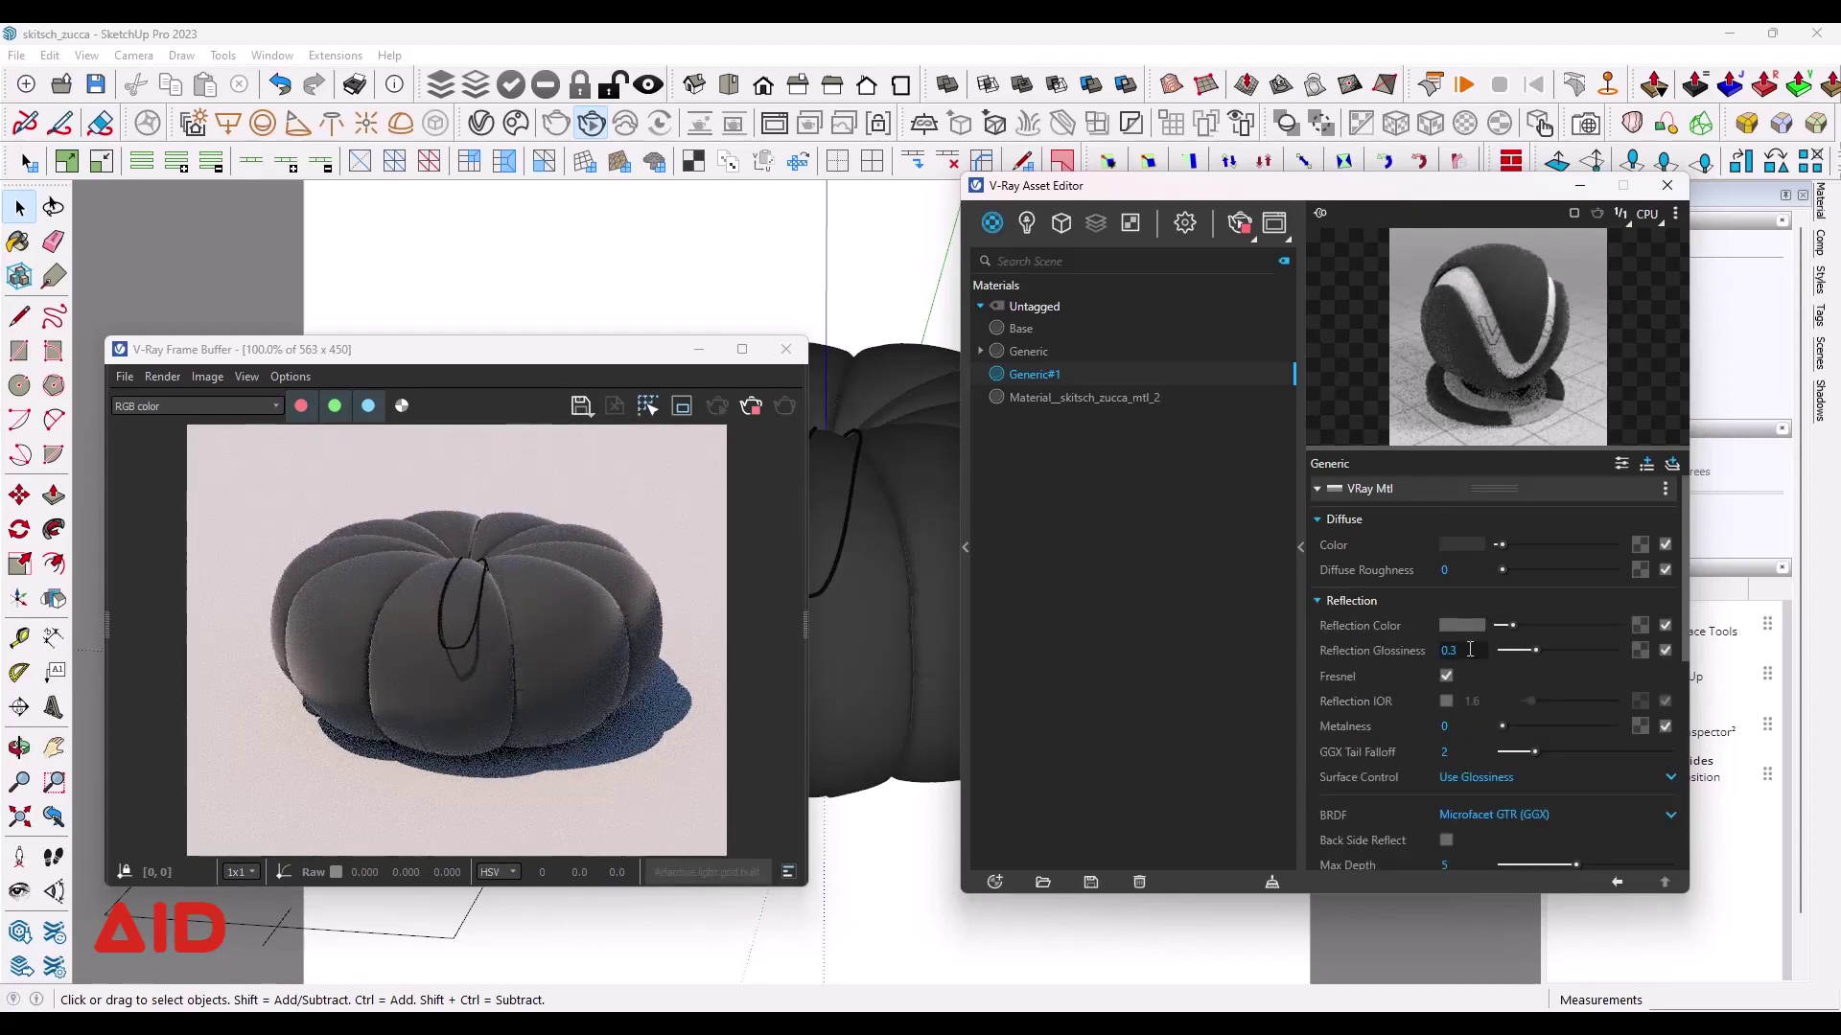
{"action": "key", "text": "BackSpace"}
{"action": "type", "text": "4"}
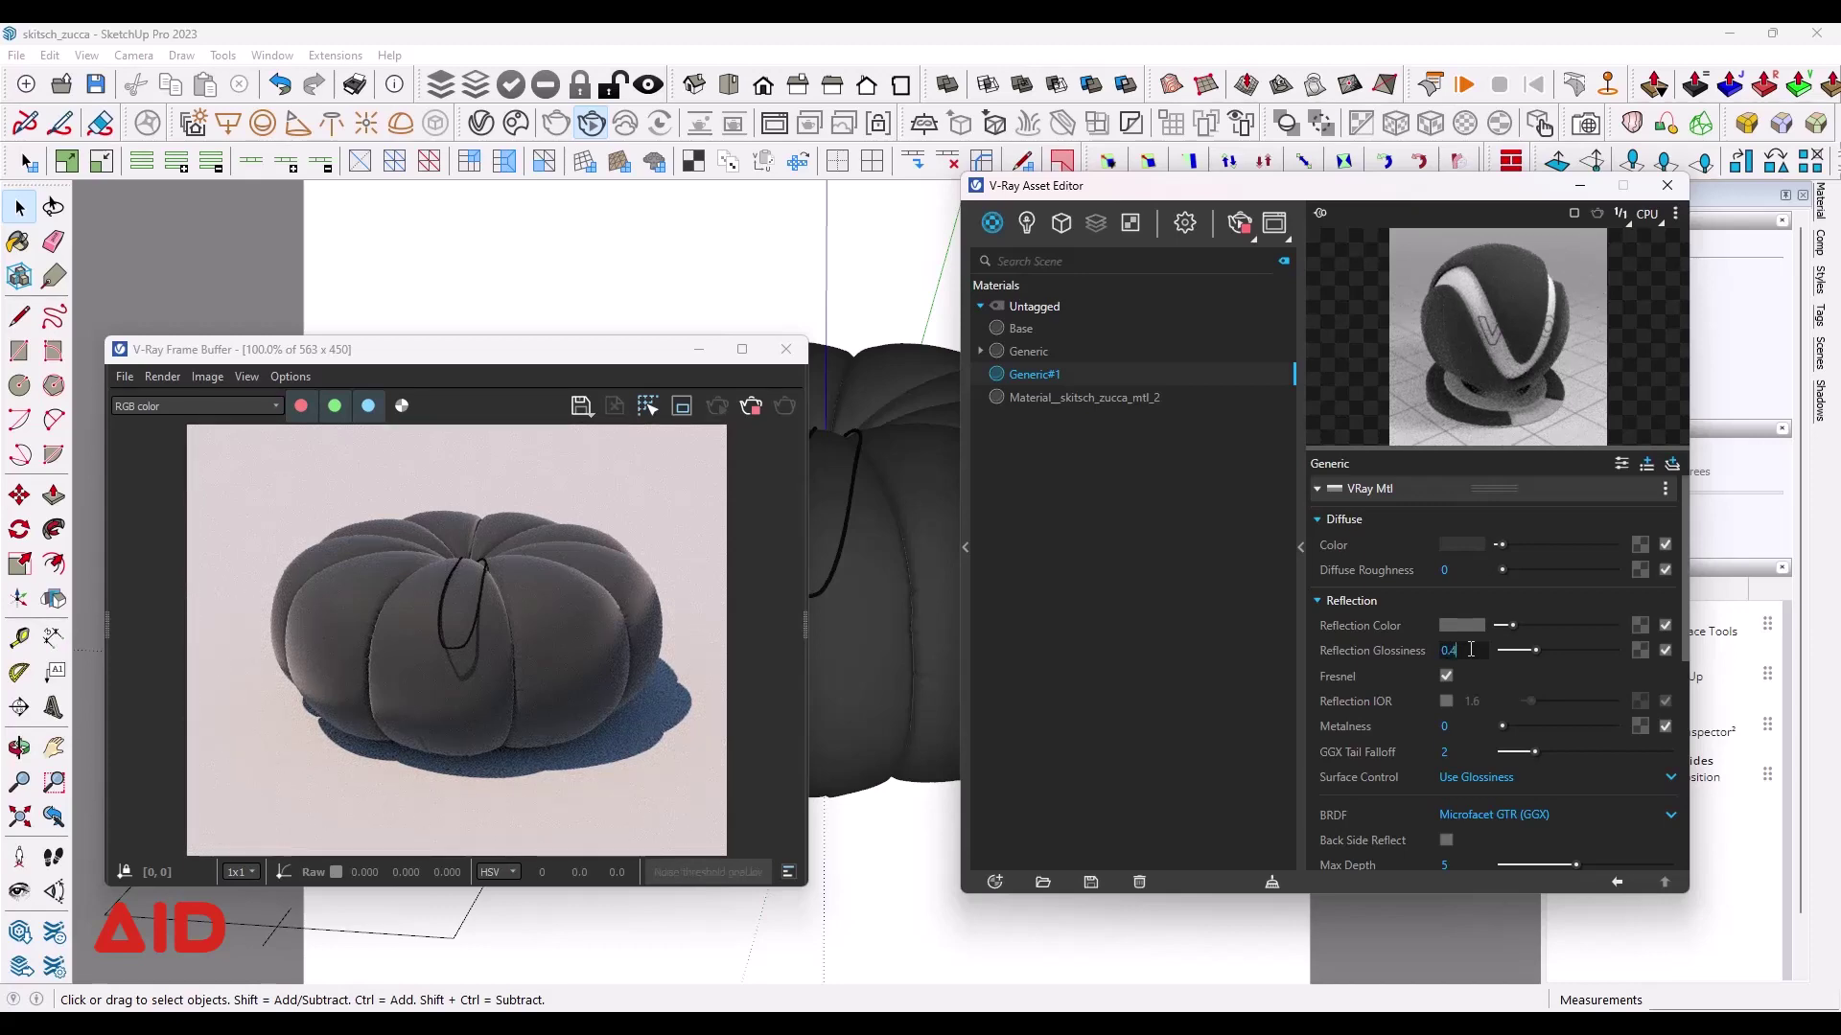
{"action": "key", "text": "Return"}
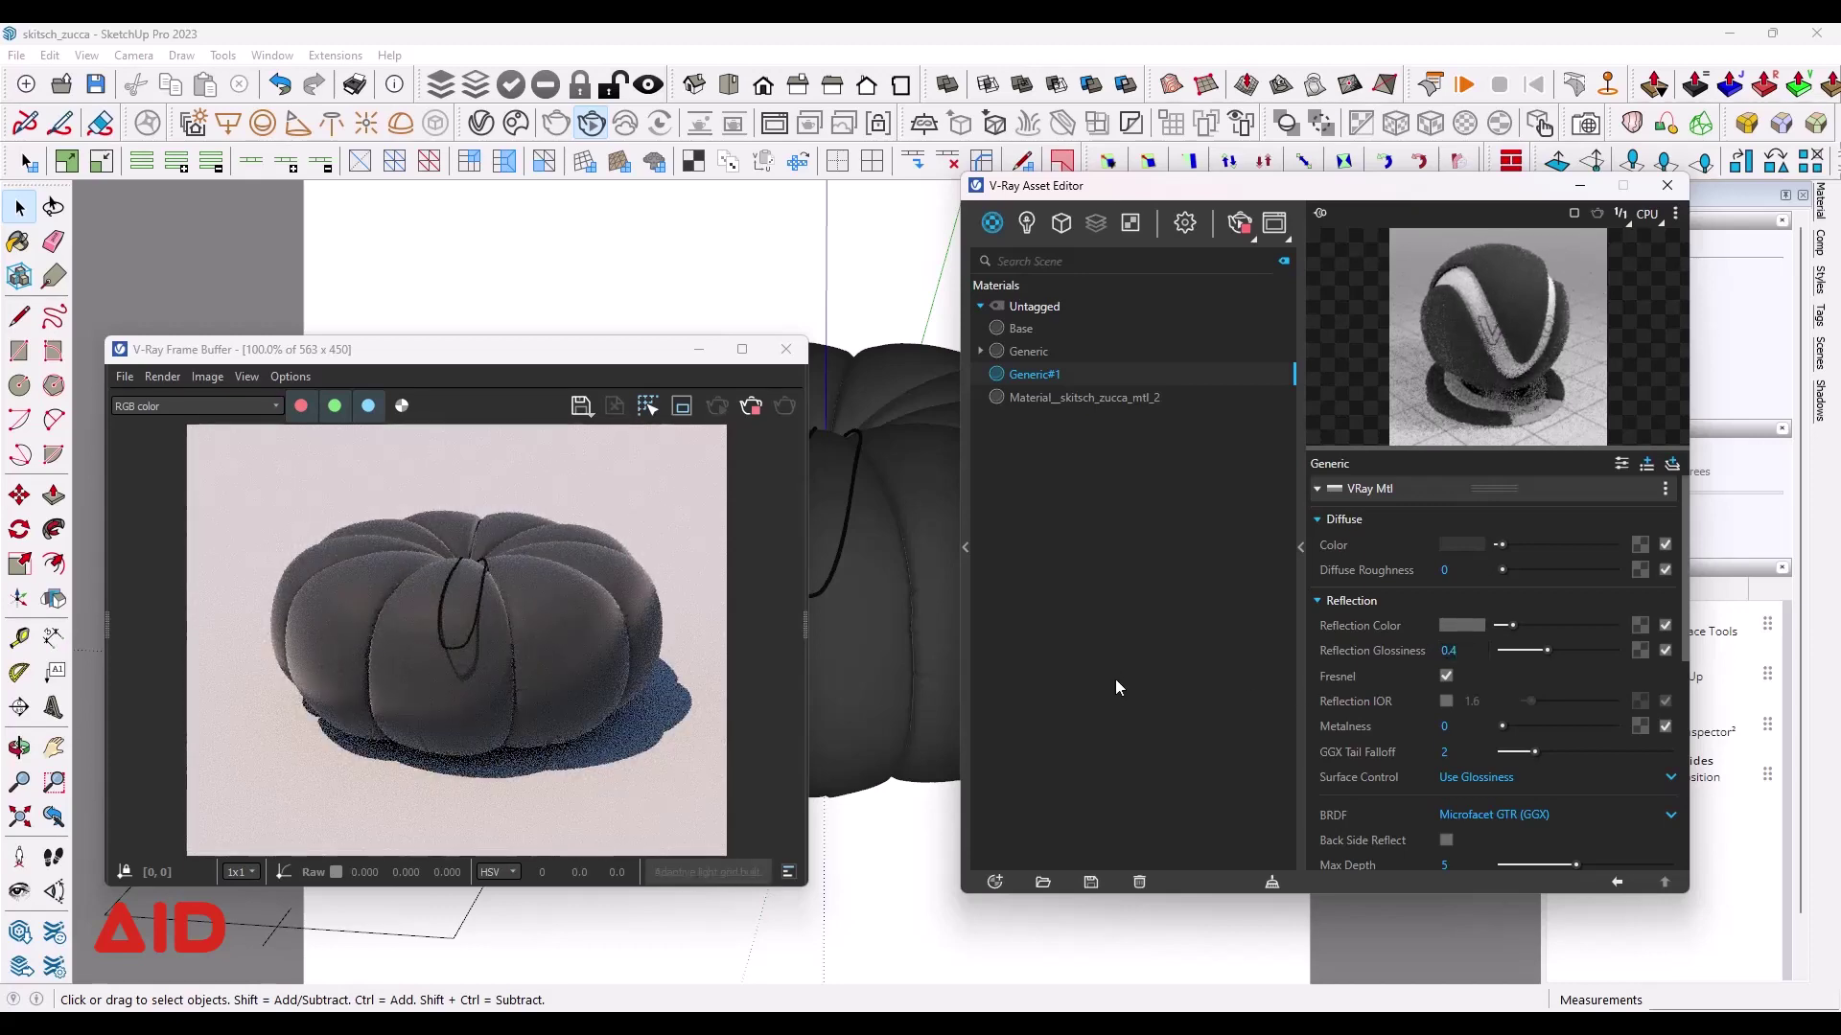
{"action": "left_click", "coordinate": [741, 405]}
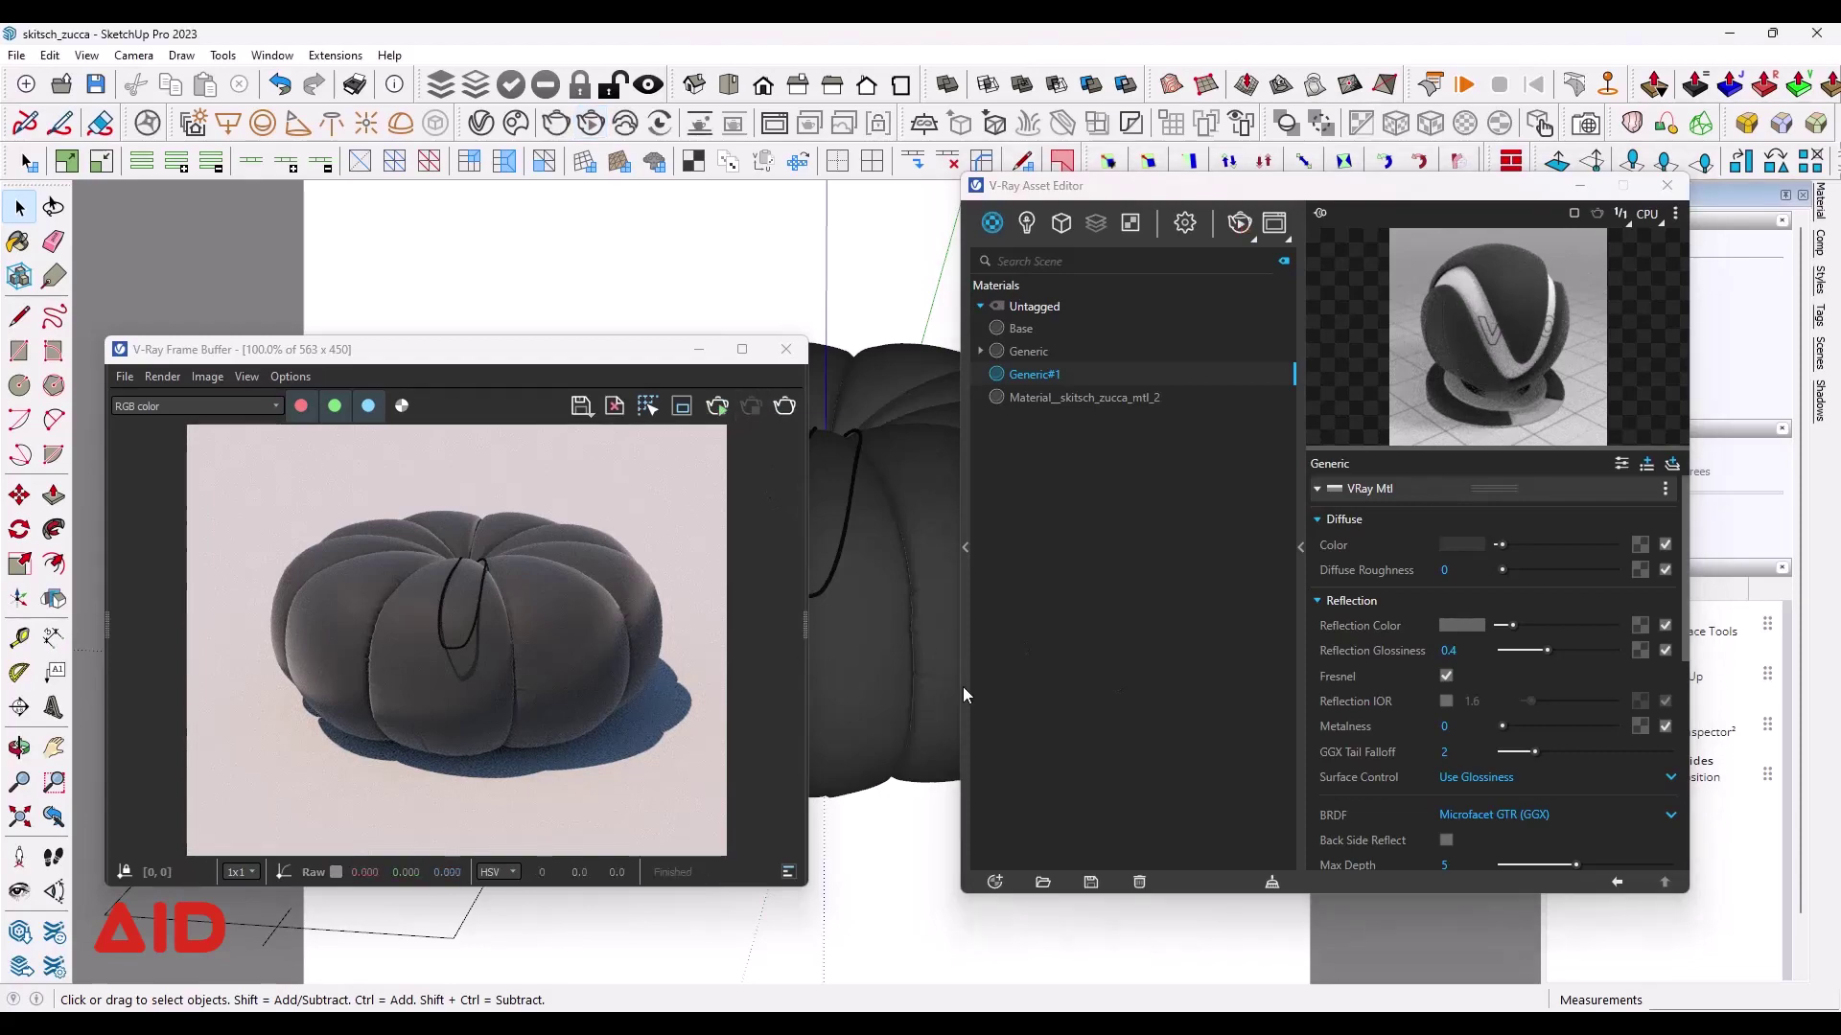